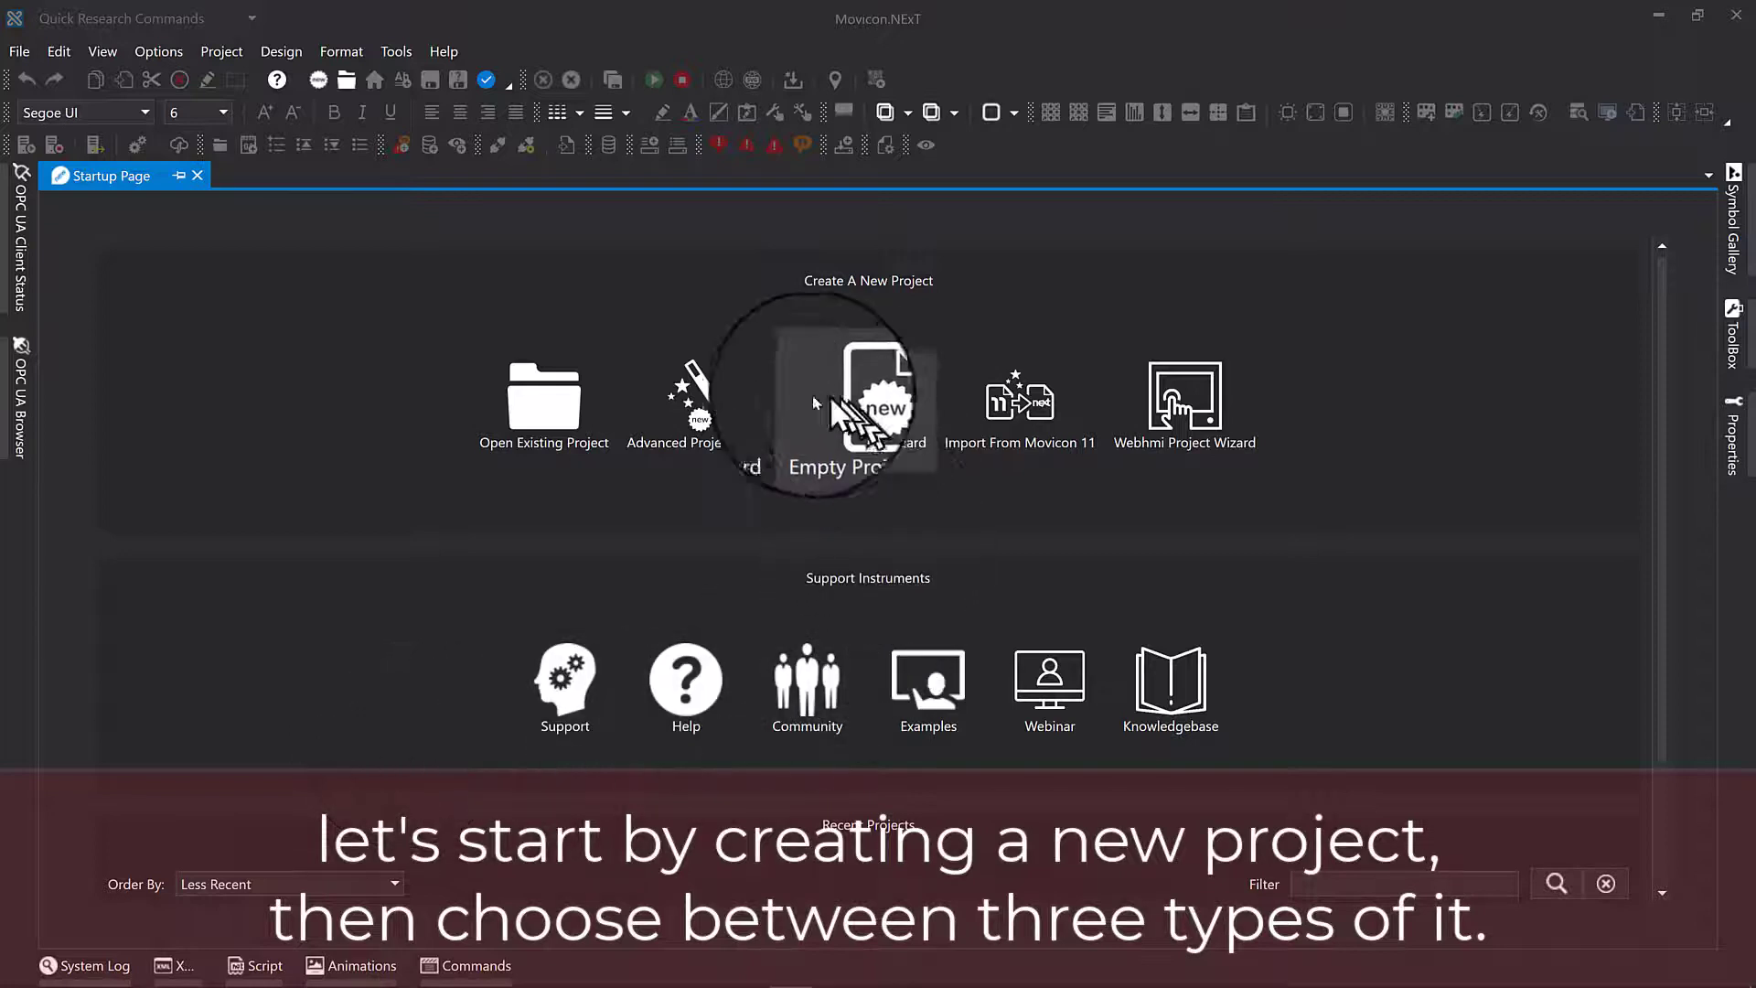
# Launch the Empty Project Wizard from the Startup Page
pyautogui.click(876, 408)
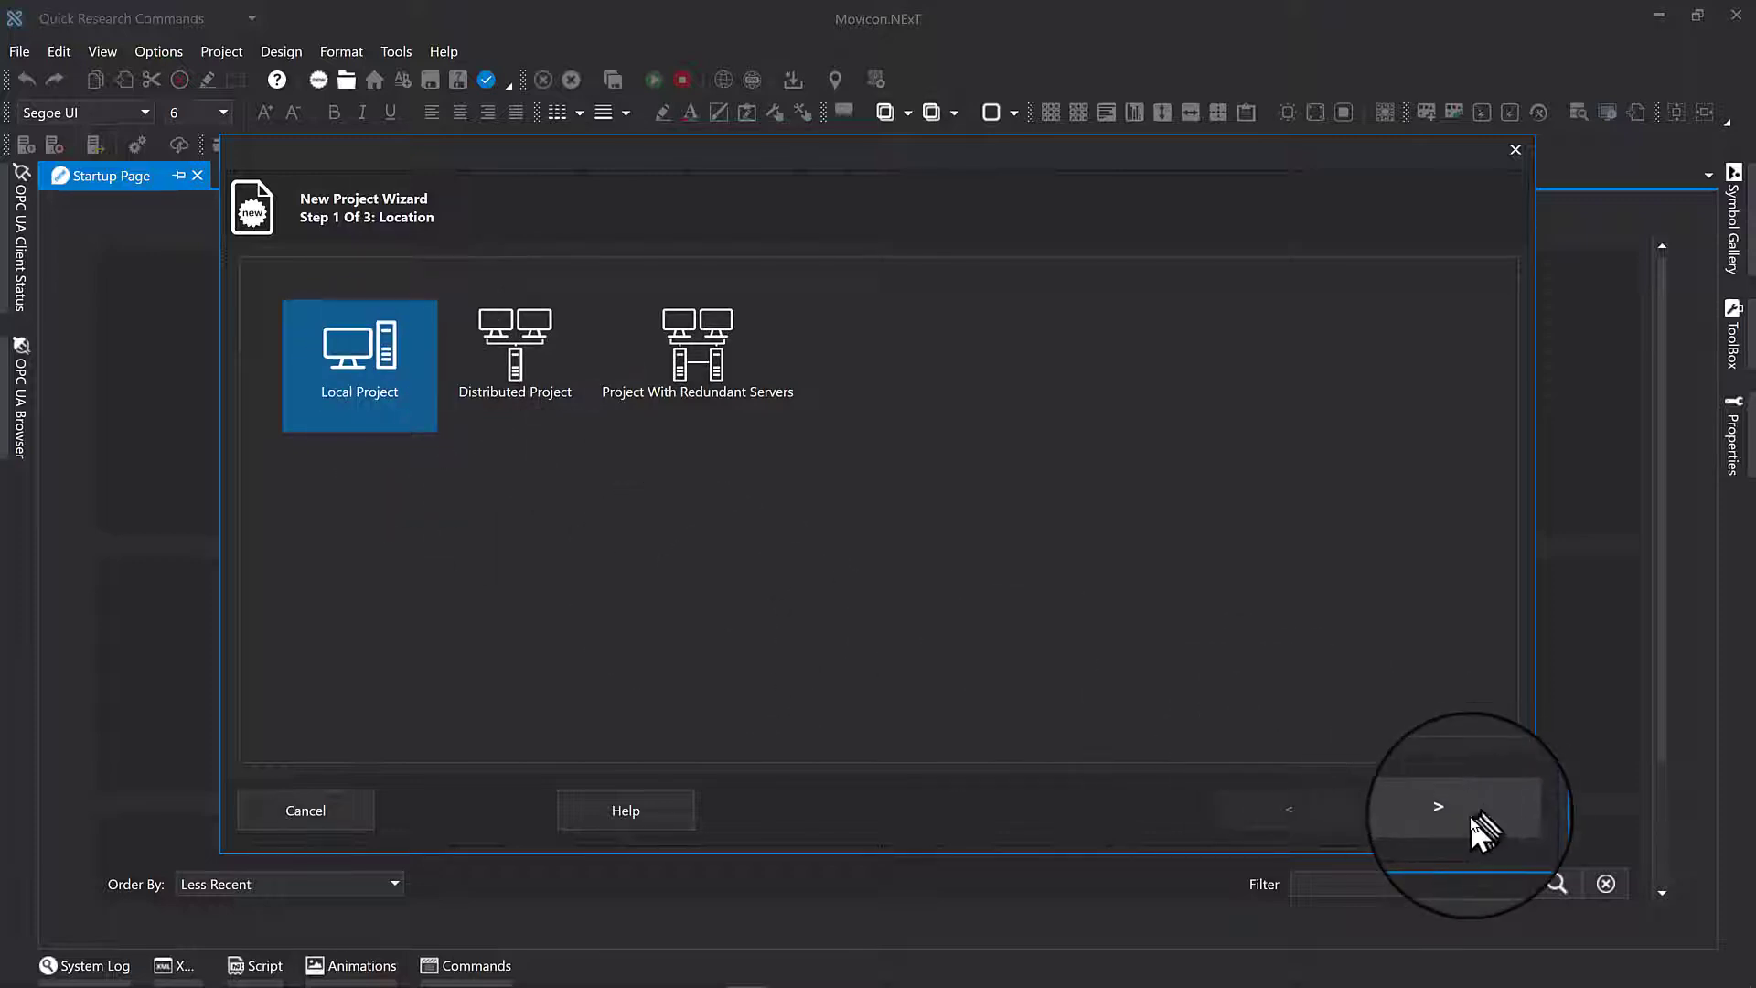
# Create a local project named 'Test' through the wizard's steps
pyautogui.click(1445, 809)
pyautogui.click(555, 351)
pyautogui.write('Test')
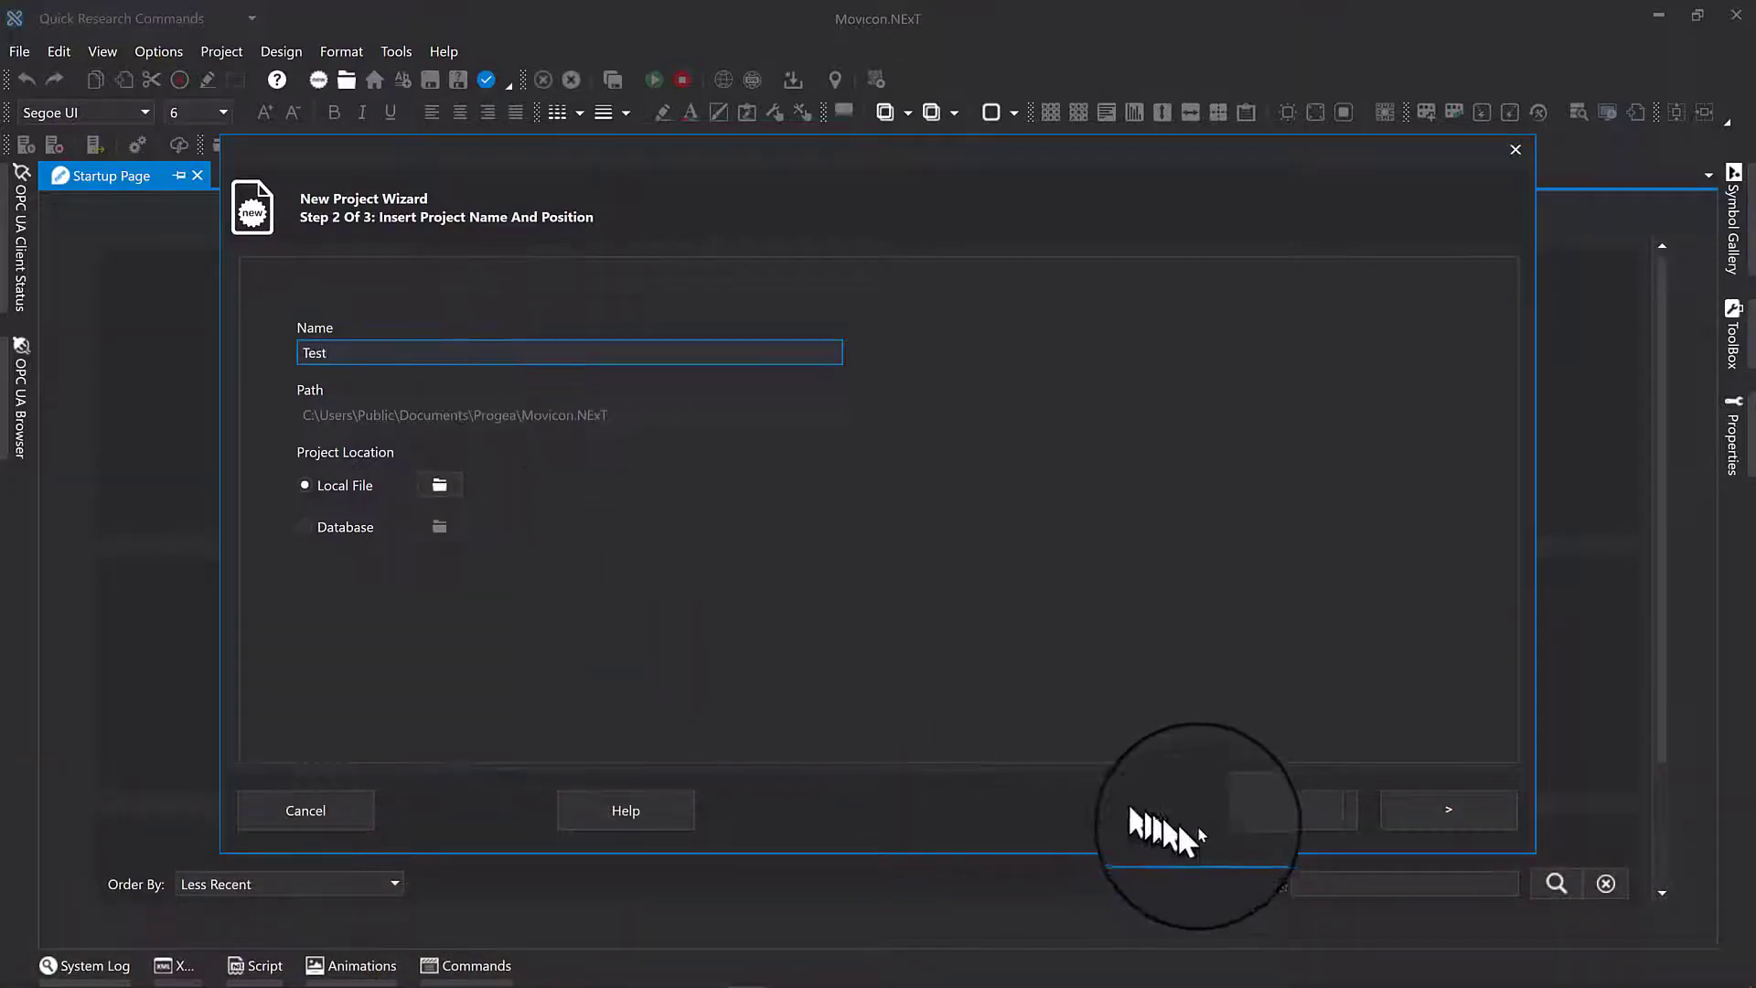
pyautogui.click(1427, 810)
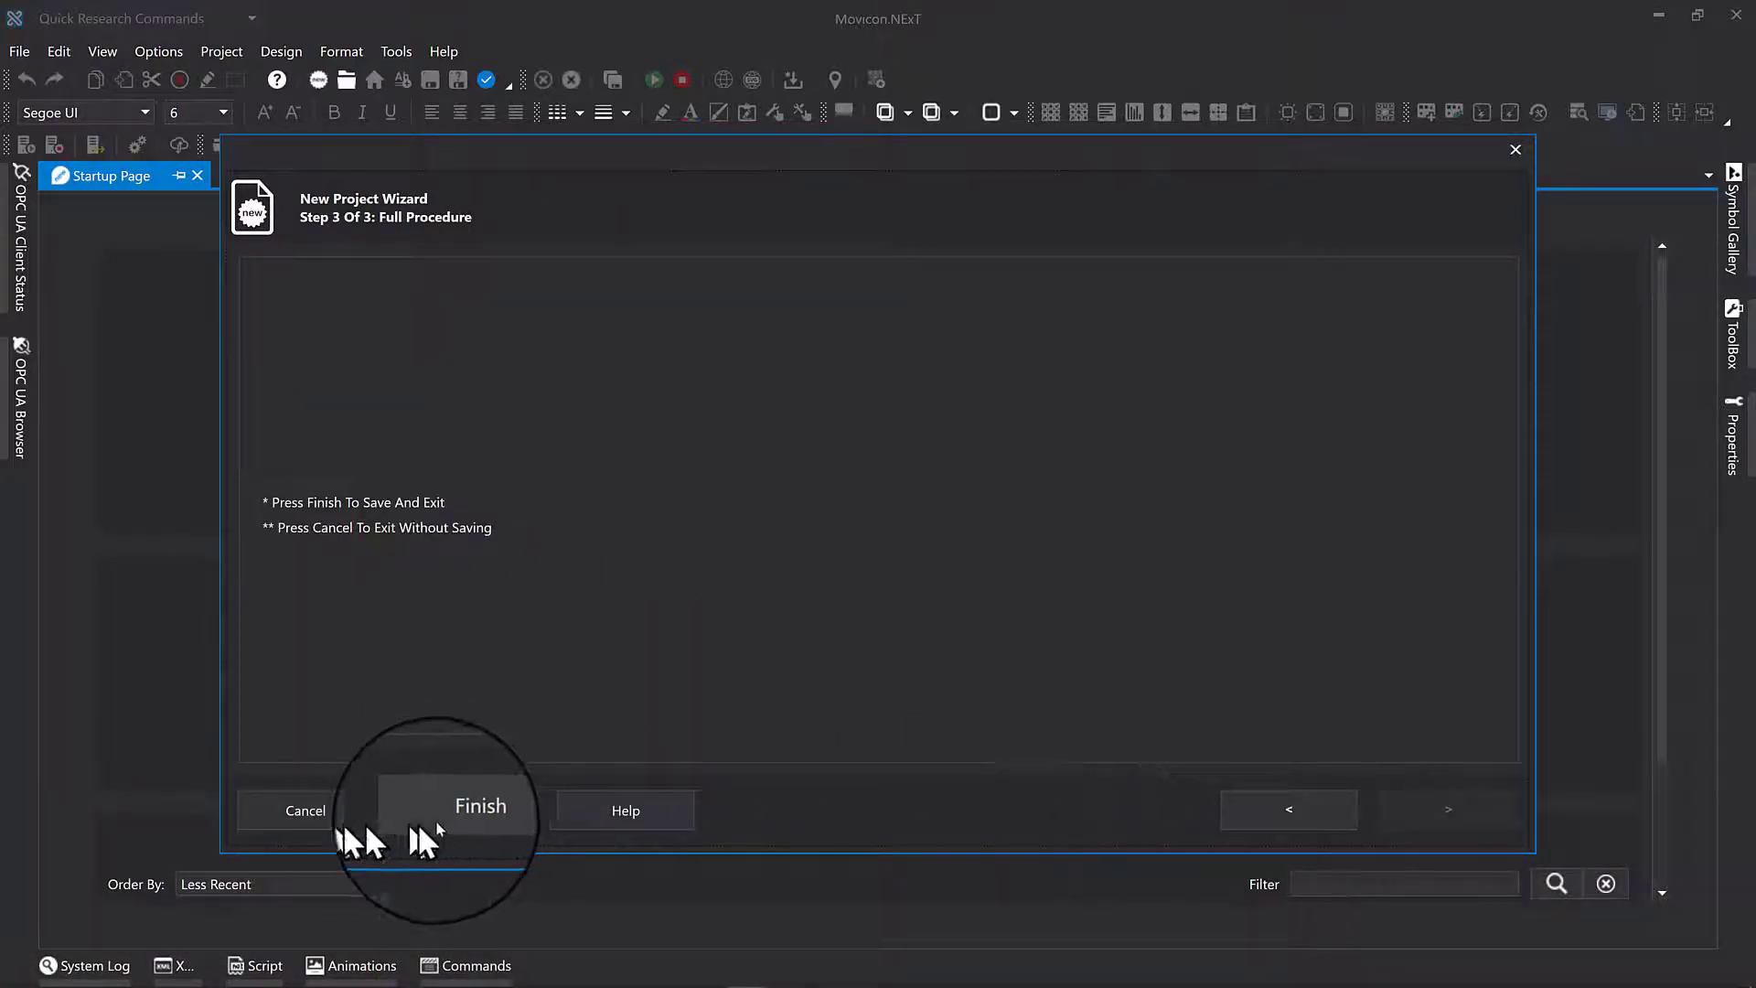
pyautogui.click(474, 810)
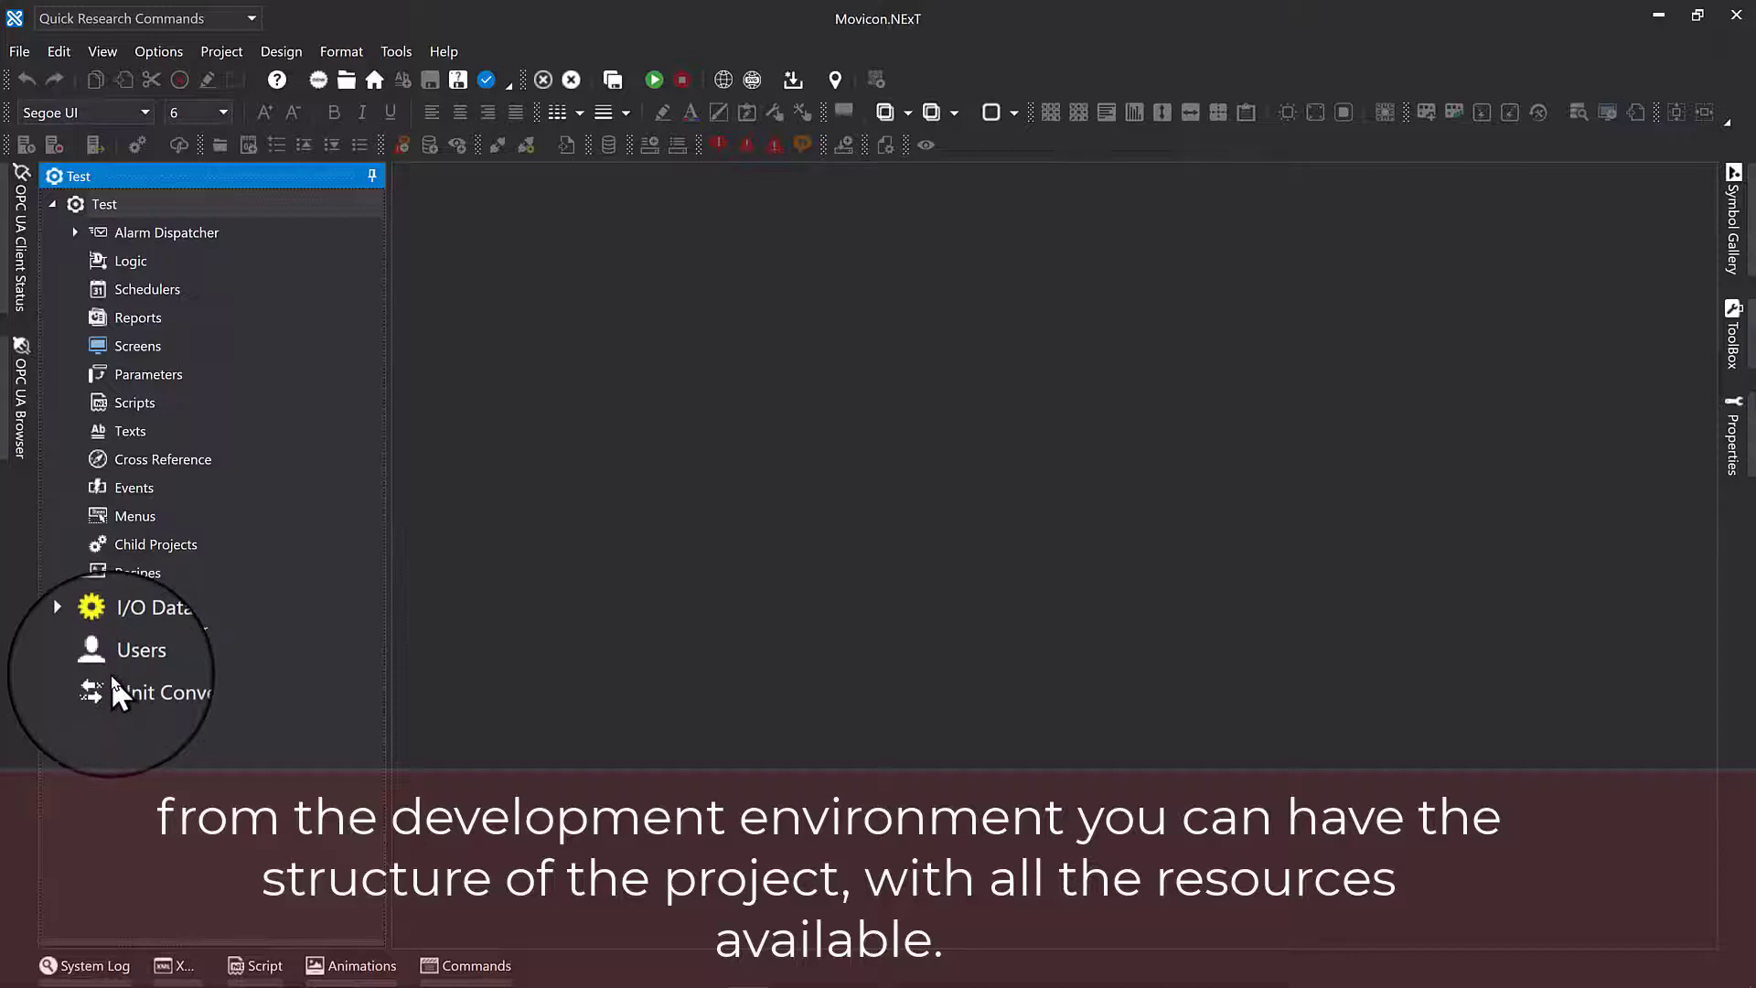
# Show the Properties panel and open the I/O Data Server editor
pyautogui.click(1737, 448)
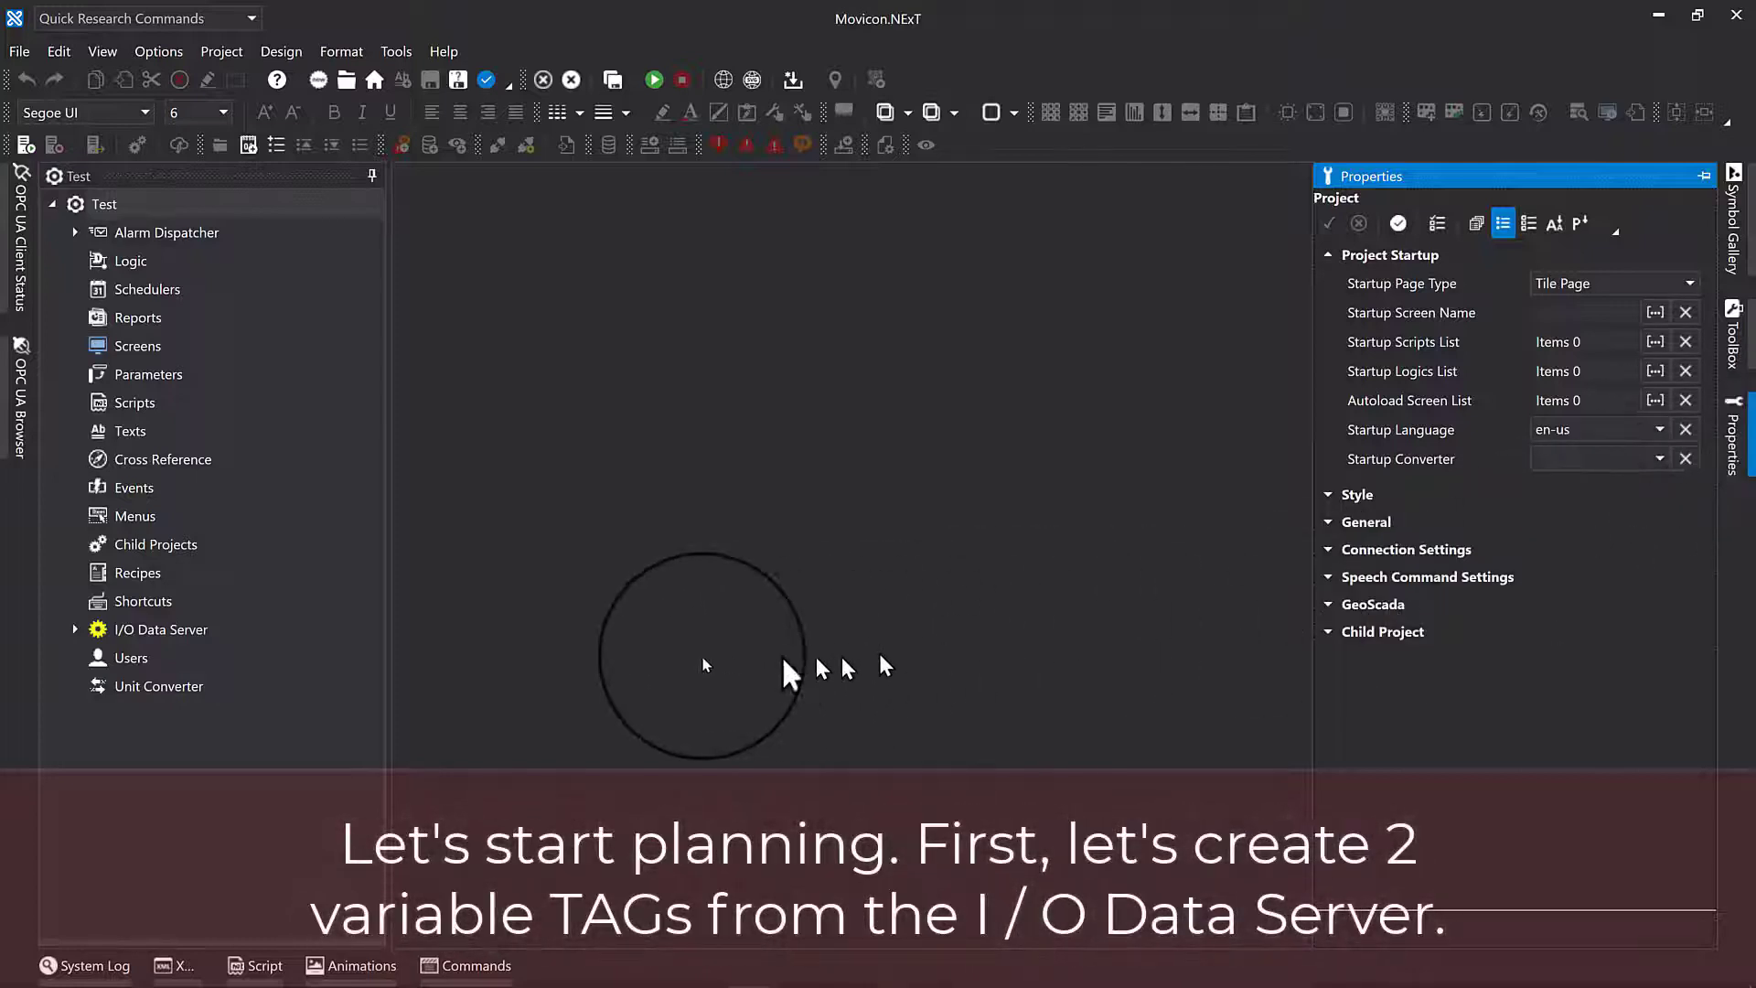
pyautogui.doubleClick(141, 629)
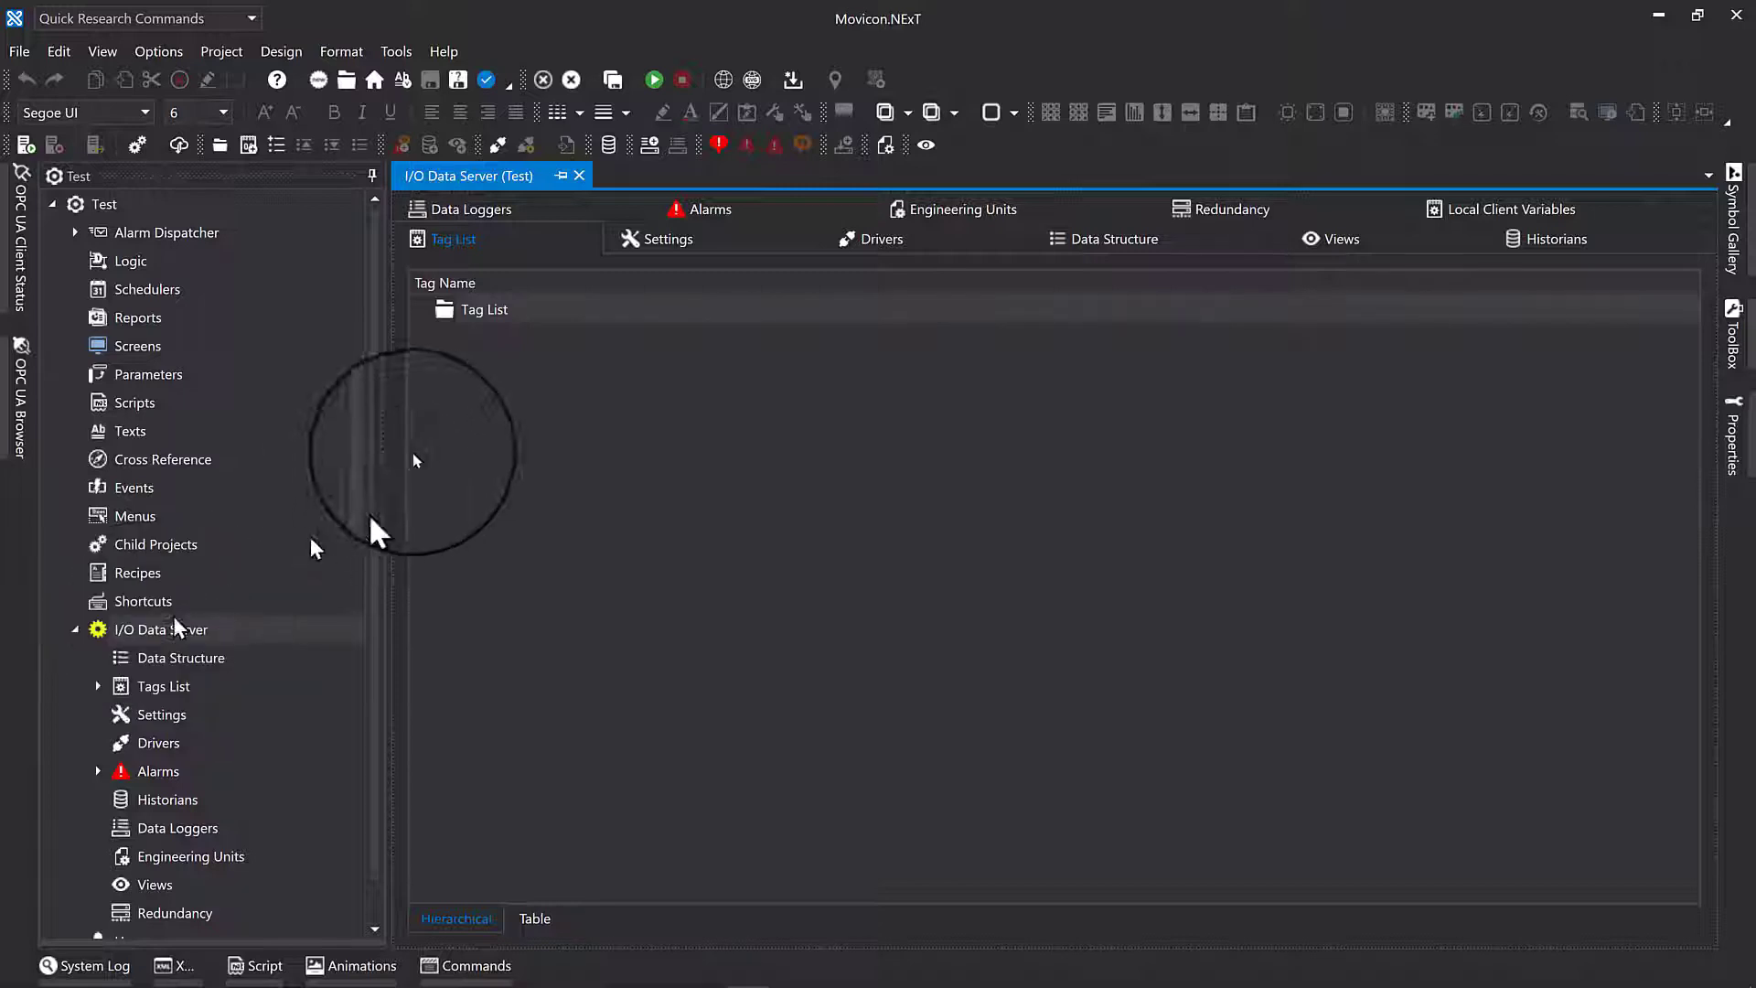
# Add a tag named Variable to the Tag List and change its Data Type from Float to Boolean
pyautogui.click(455, 315)
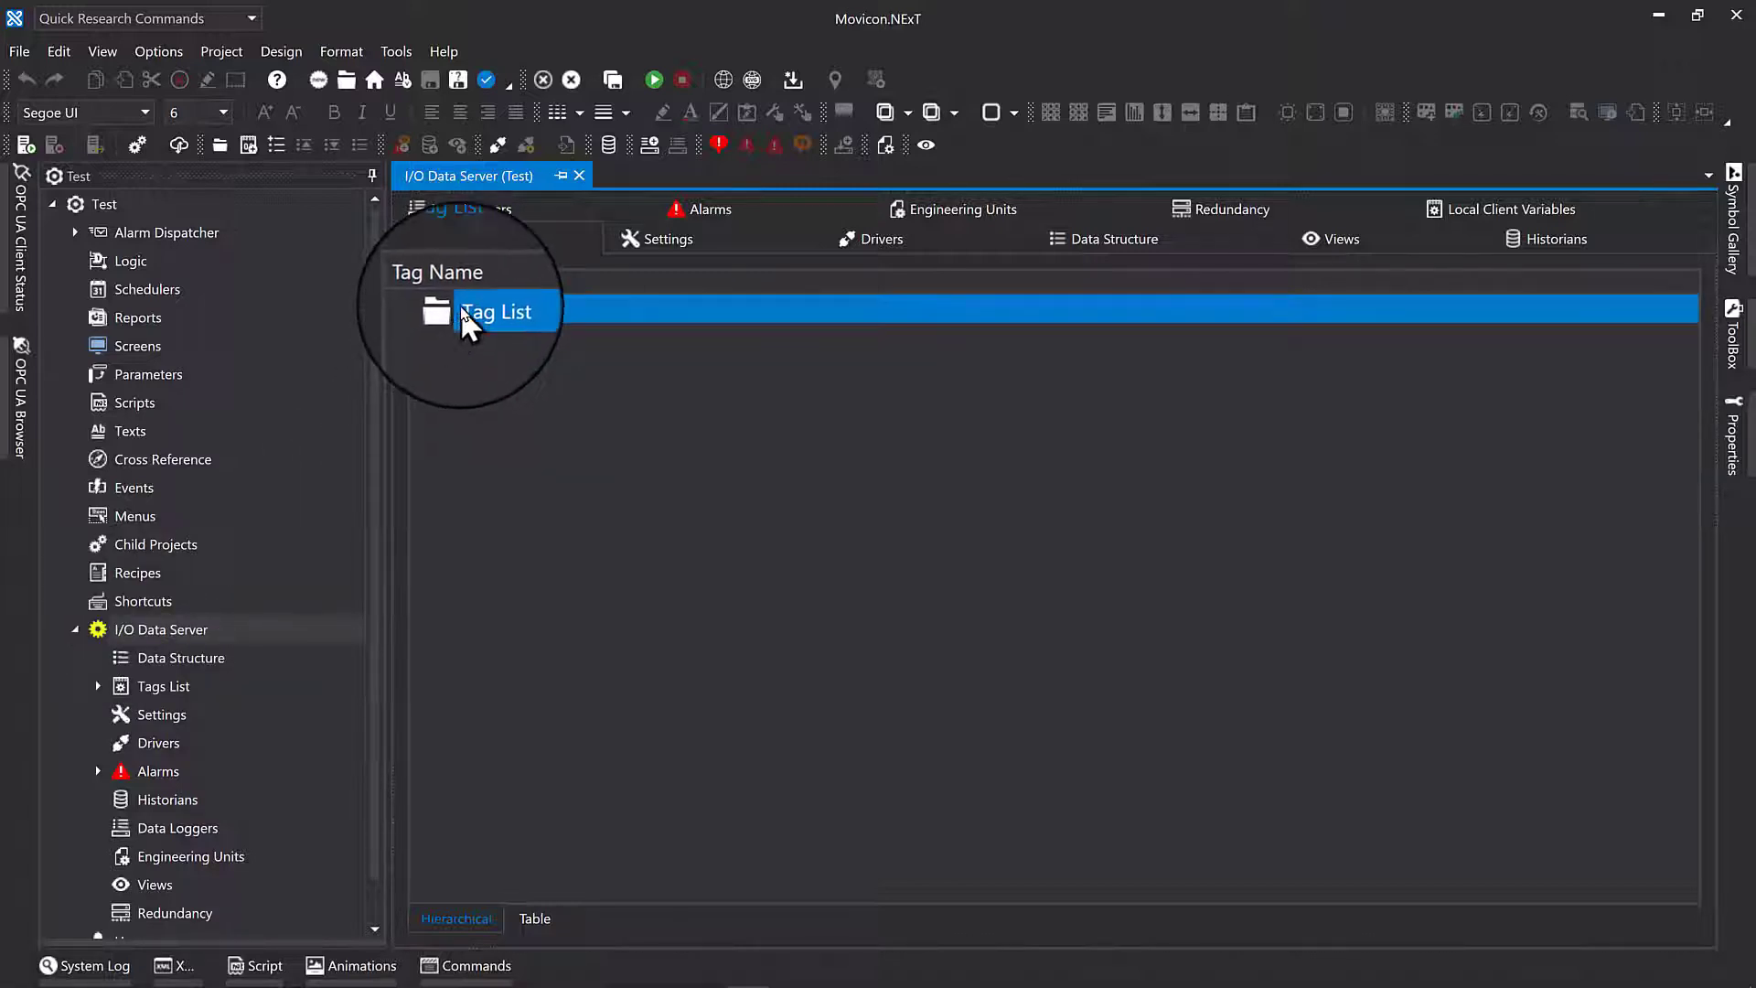
pyautogui.click(184, 686)
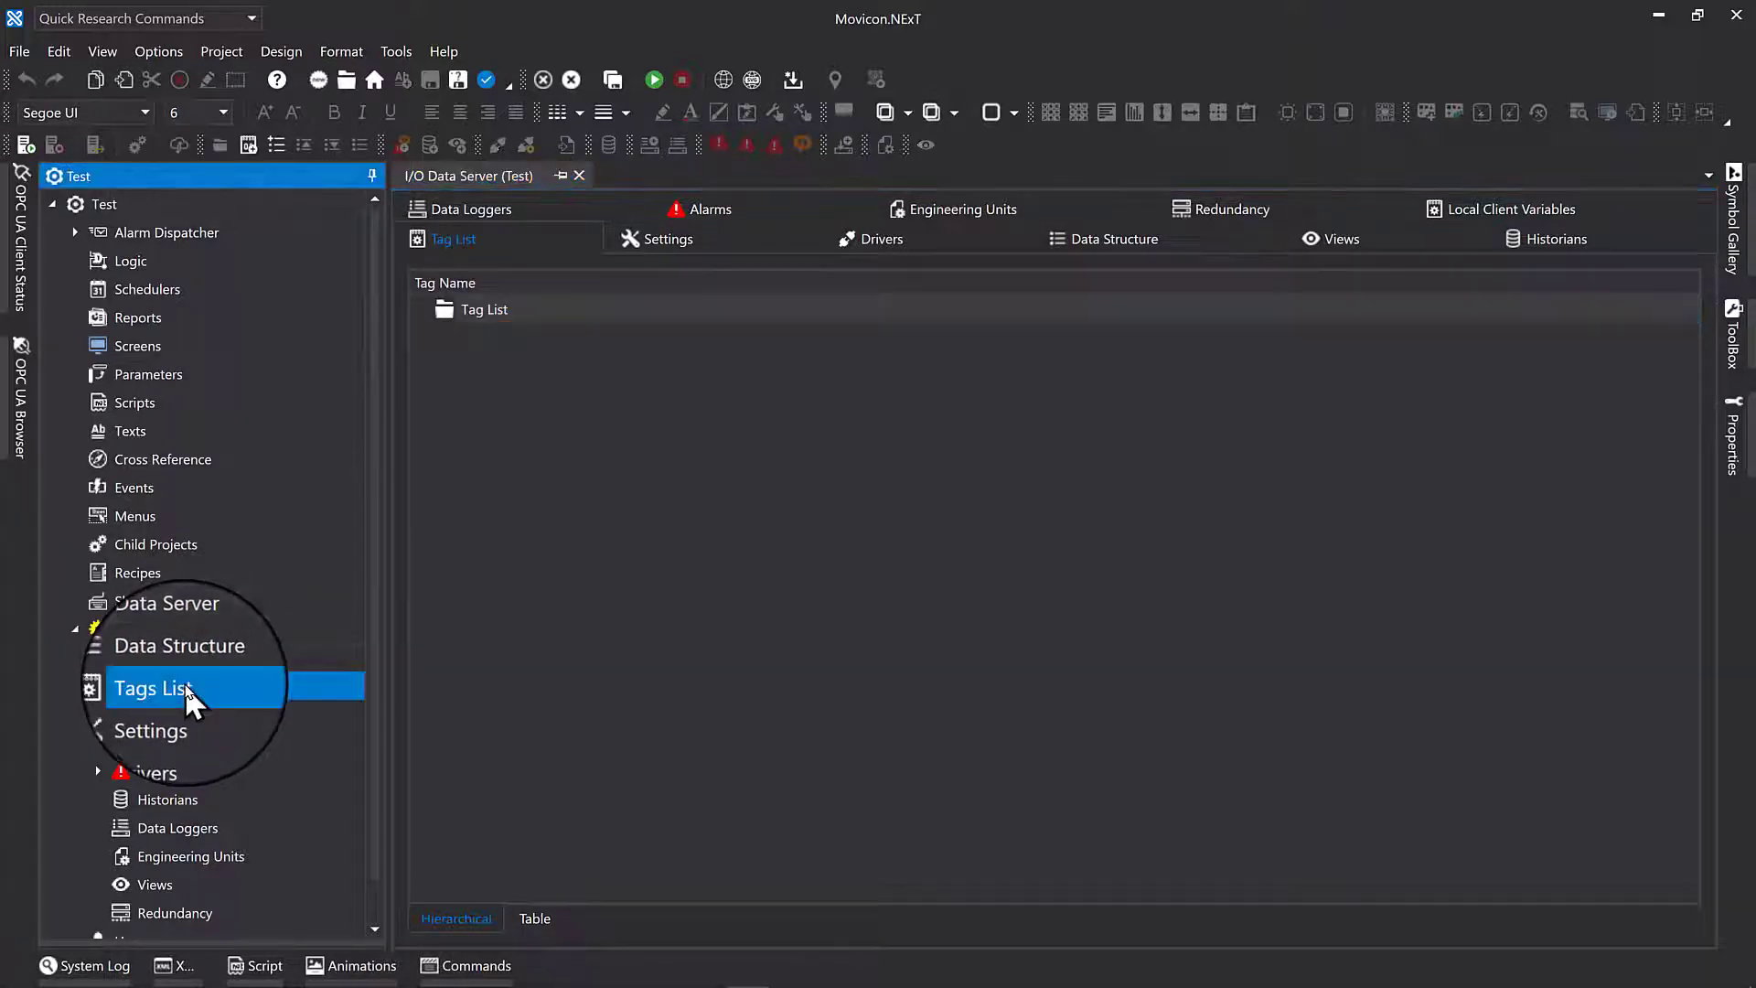
pyautogui.click(550, 311)
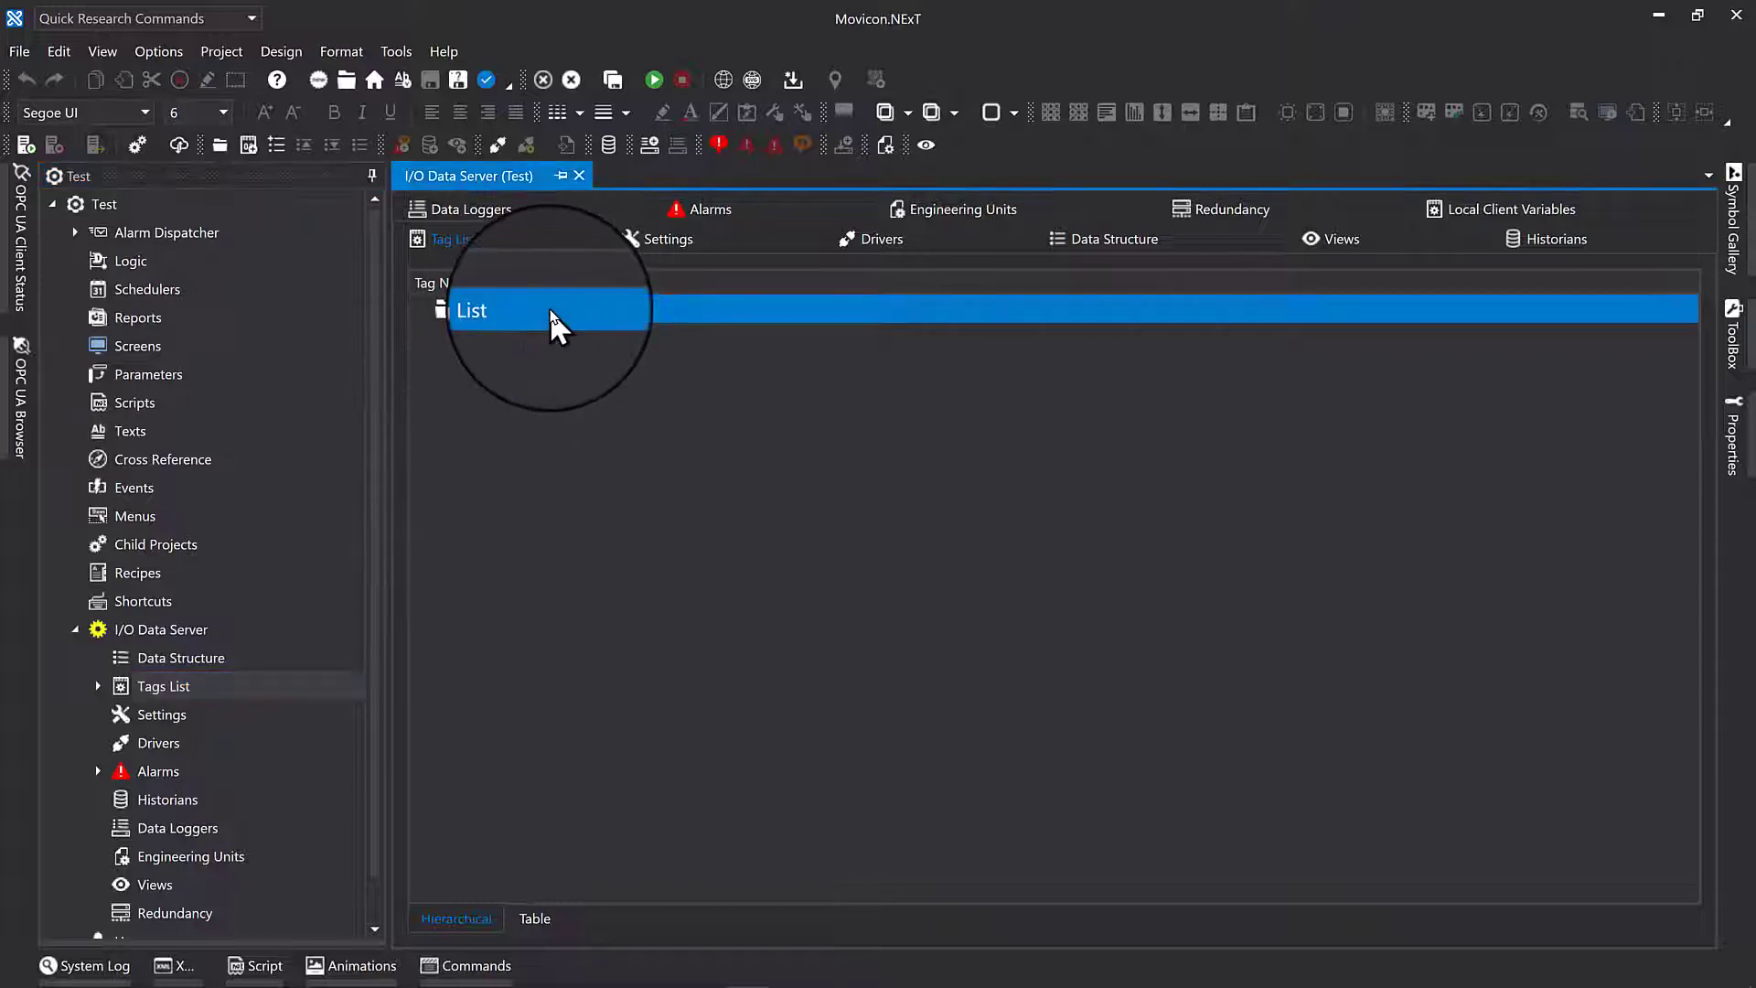
pyautogui.rightClick(549, 315)
pyautogui.click(476, 348)
pyautogui.click(494, 361)
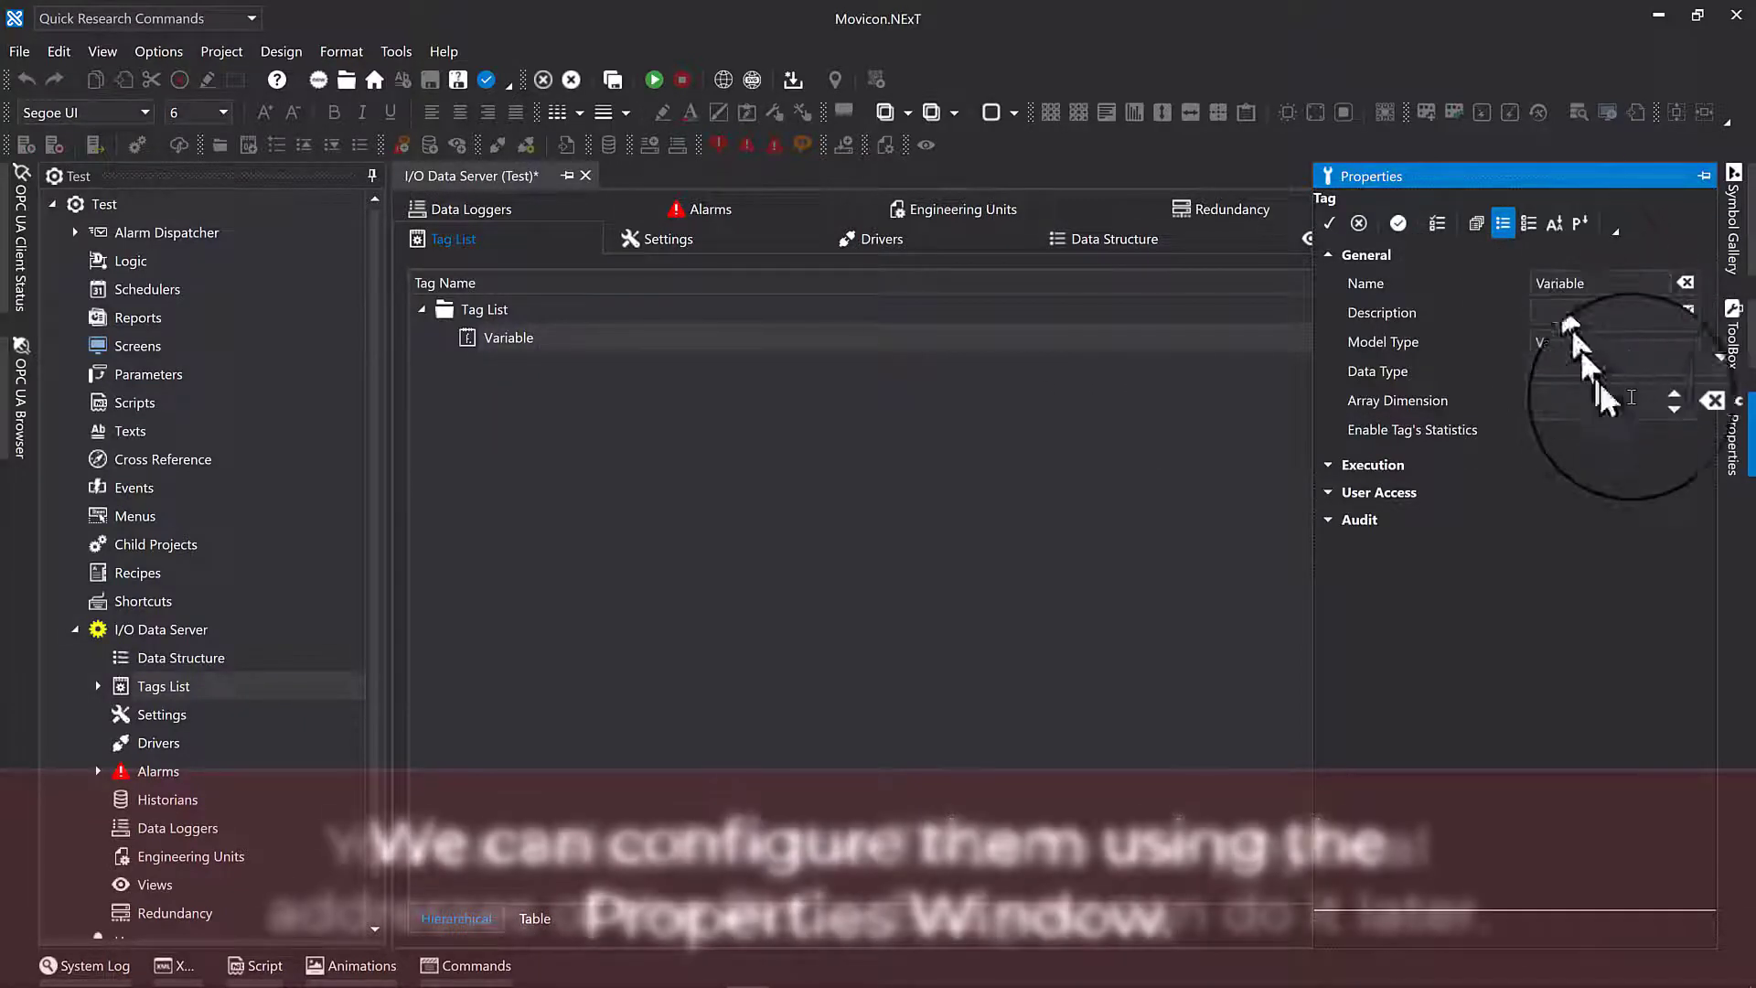
pyautogui.click(1693, 372)
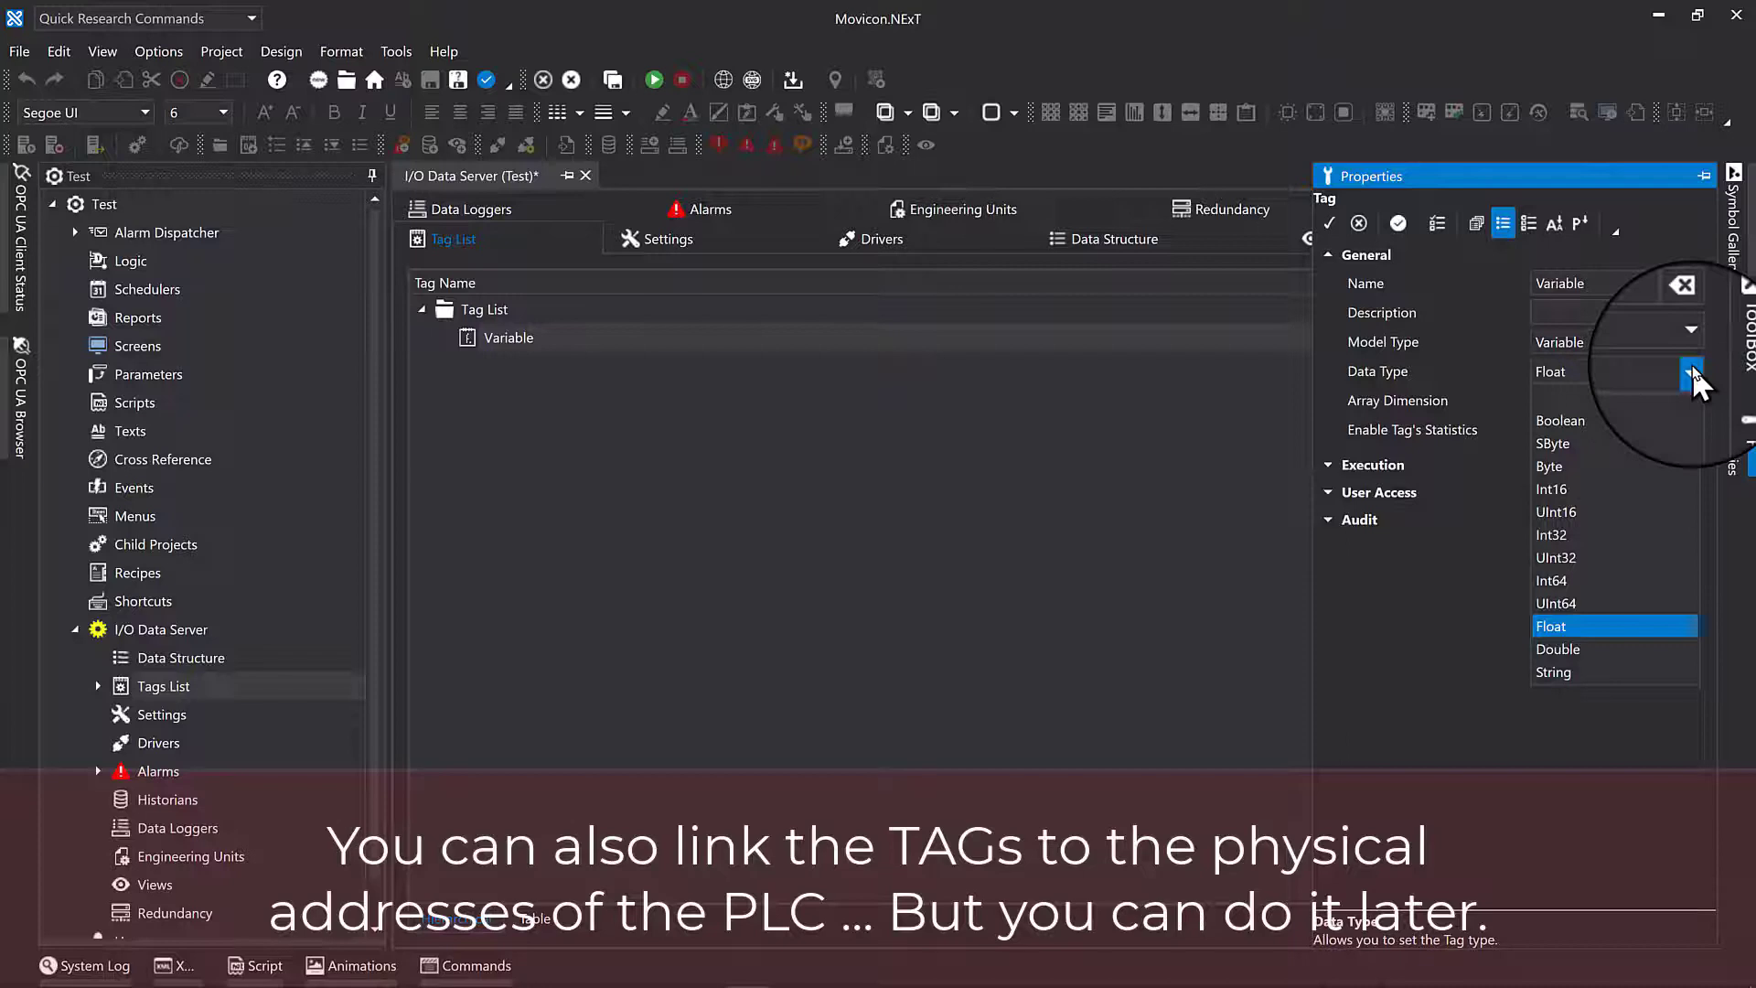
pyautogui.click(1587, 421)
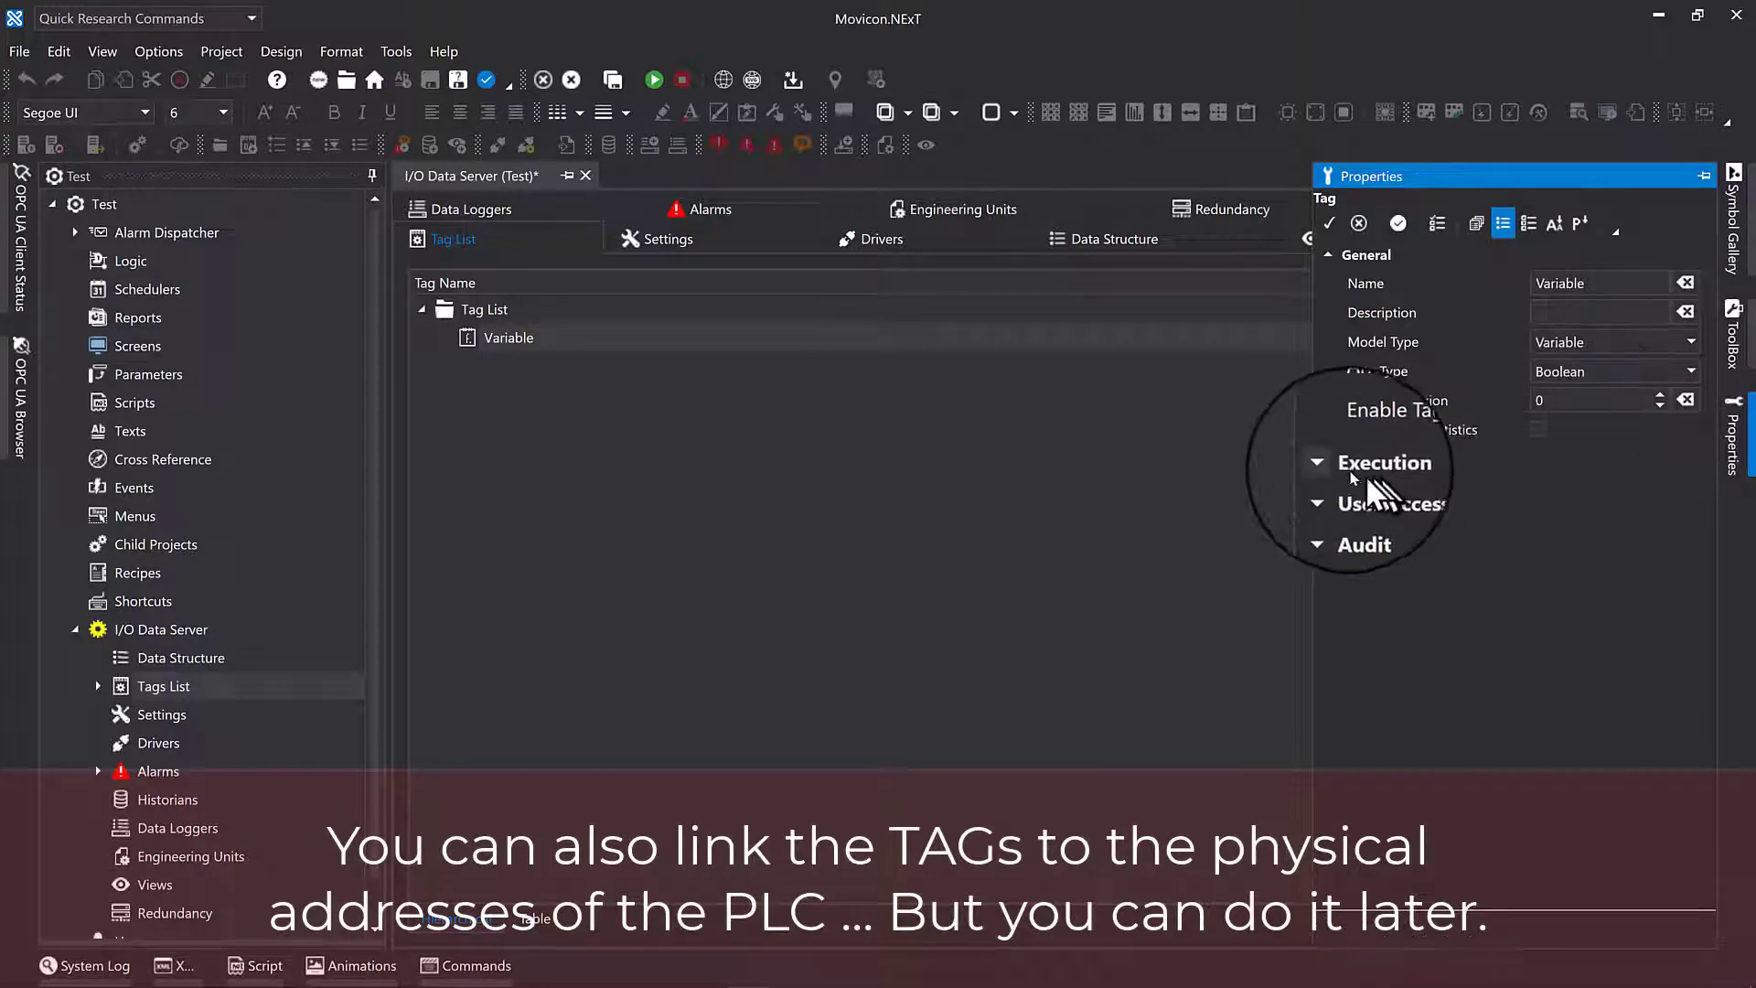
pyautogui.click(1326, 465)
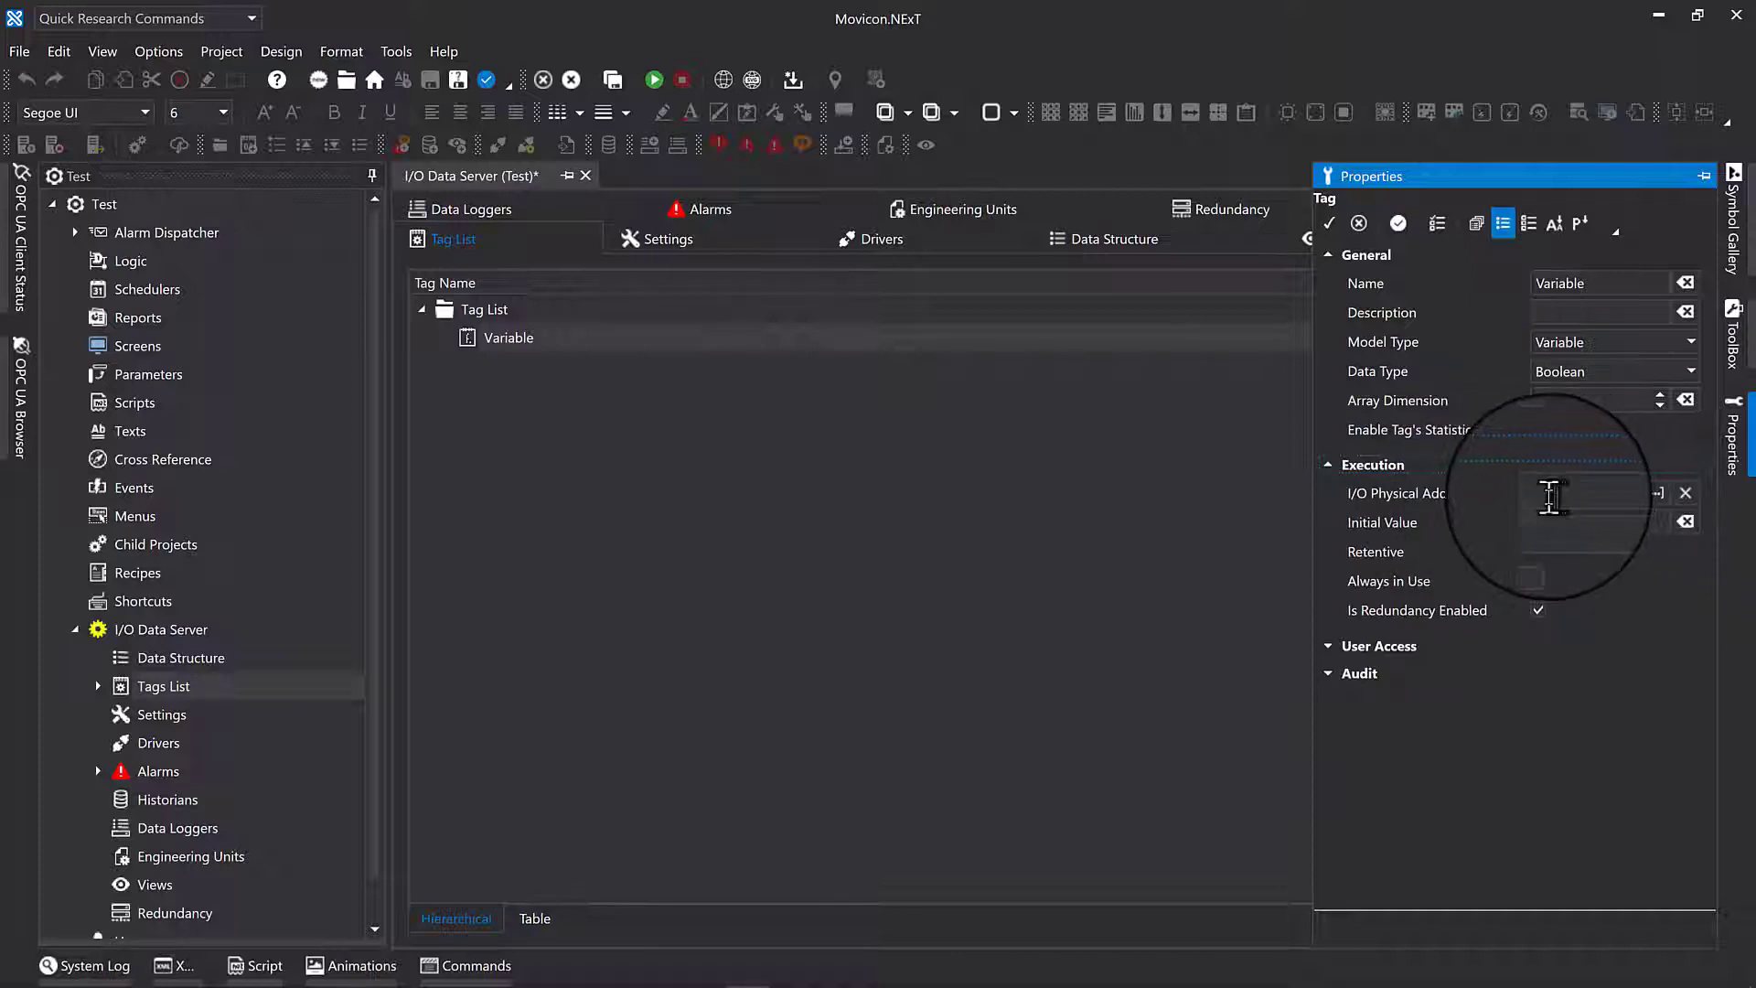
pyautogui.click(1188, 531)
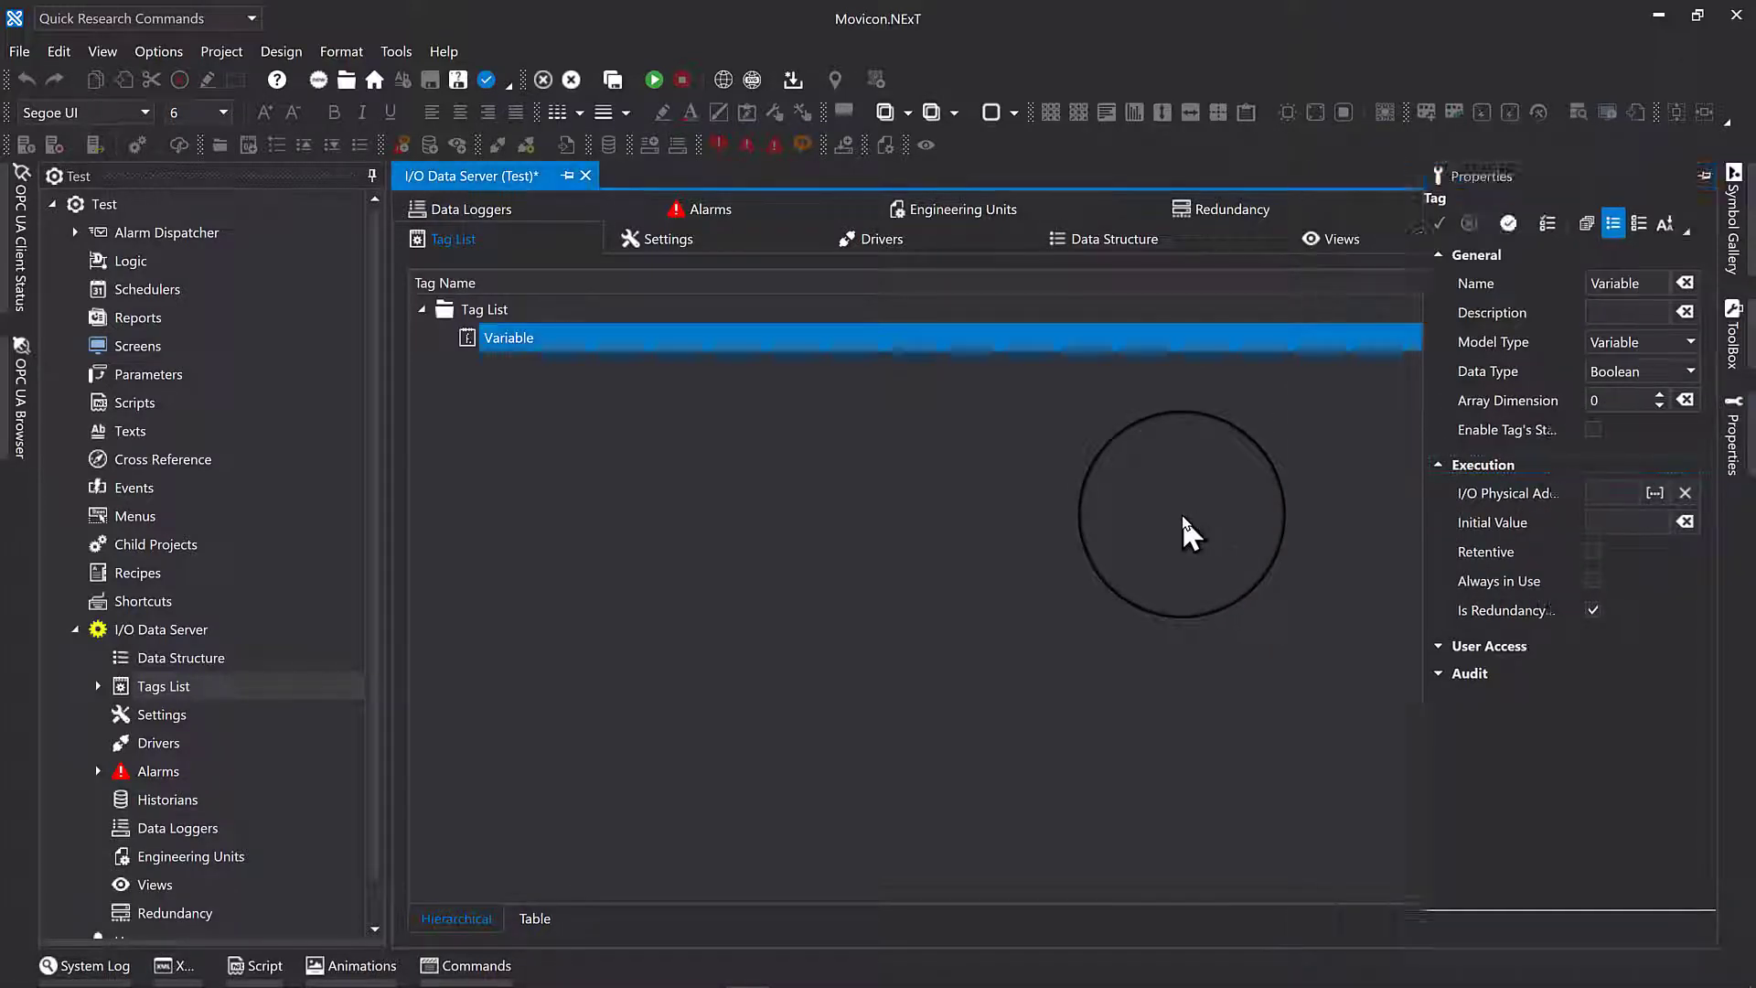
# Add a second tag, Variable1, keeping its Data Type as Float
pyautogui.rightClick(553, 425)
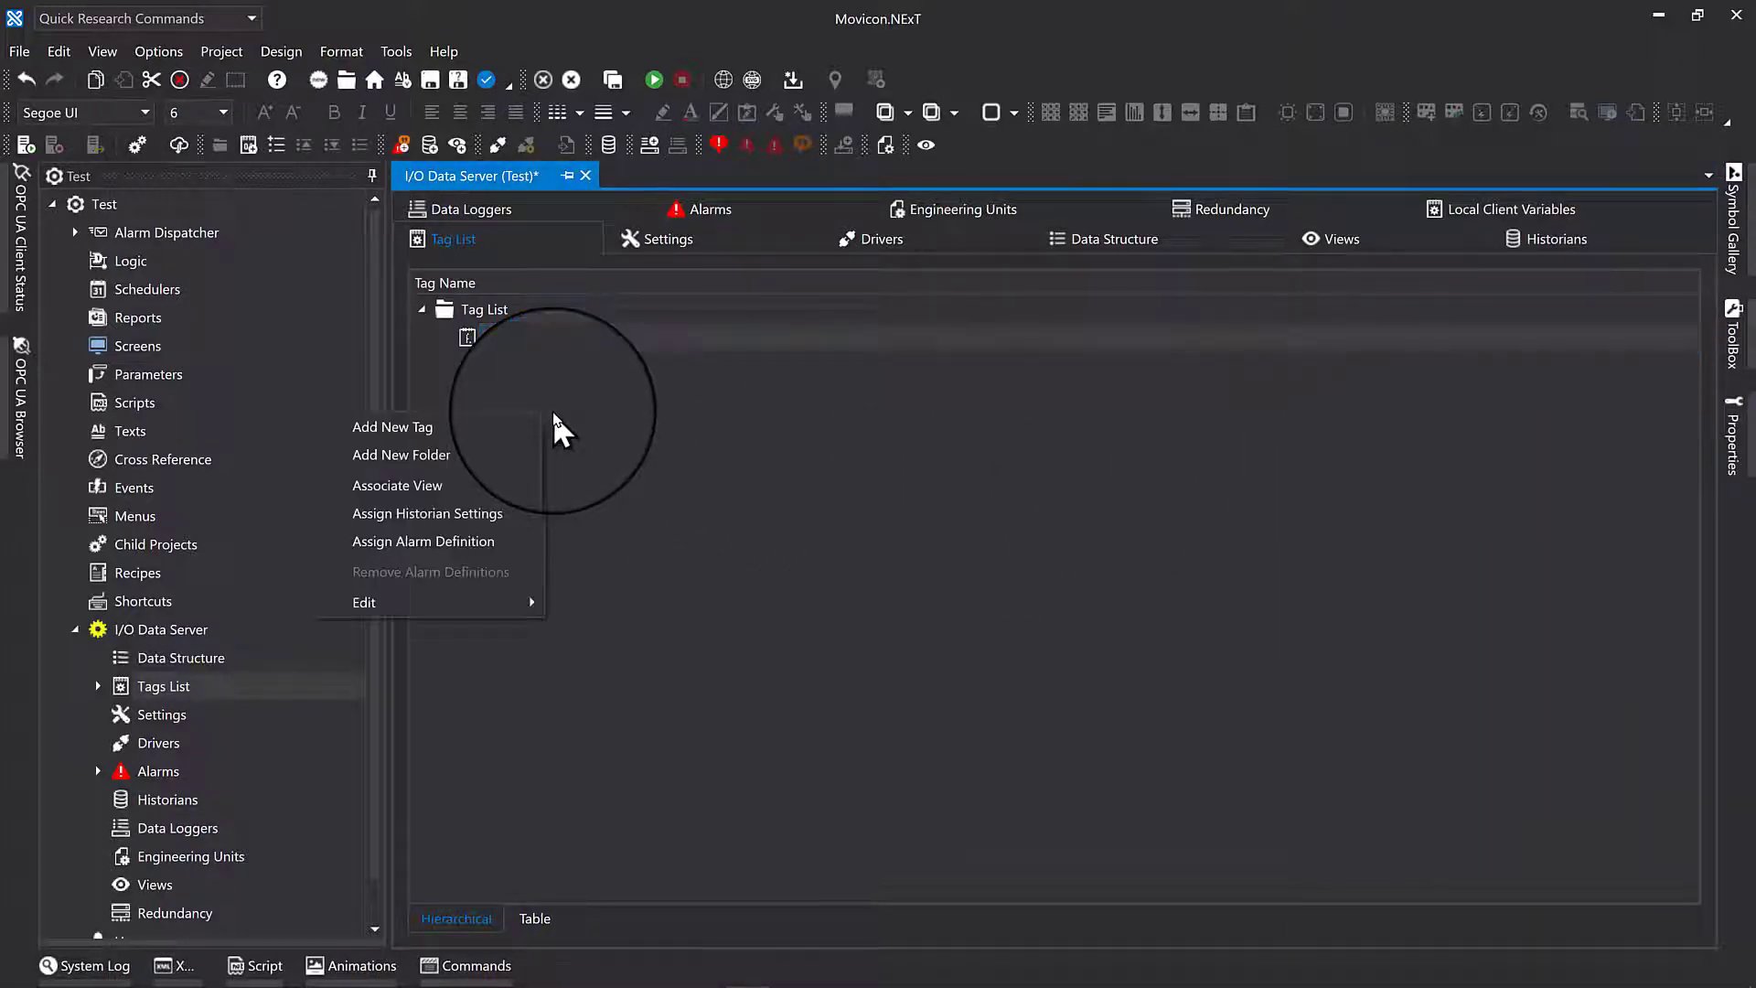
pyautogui.click(486, 430)
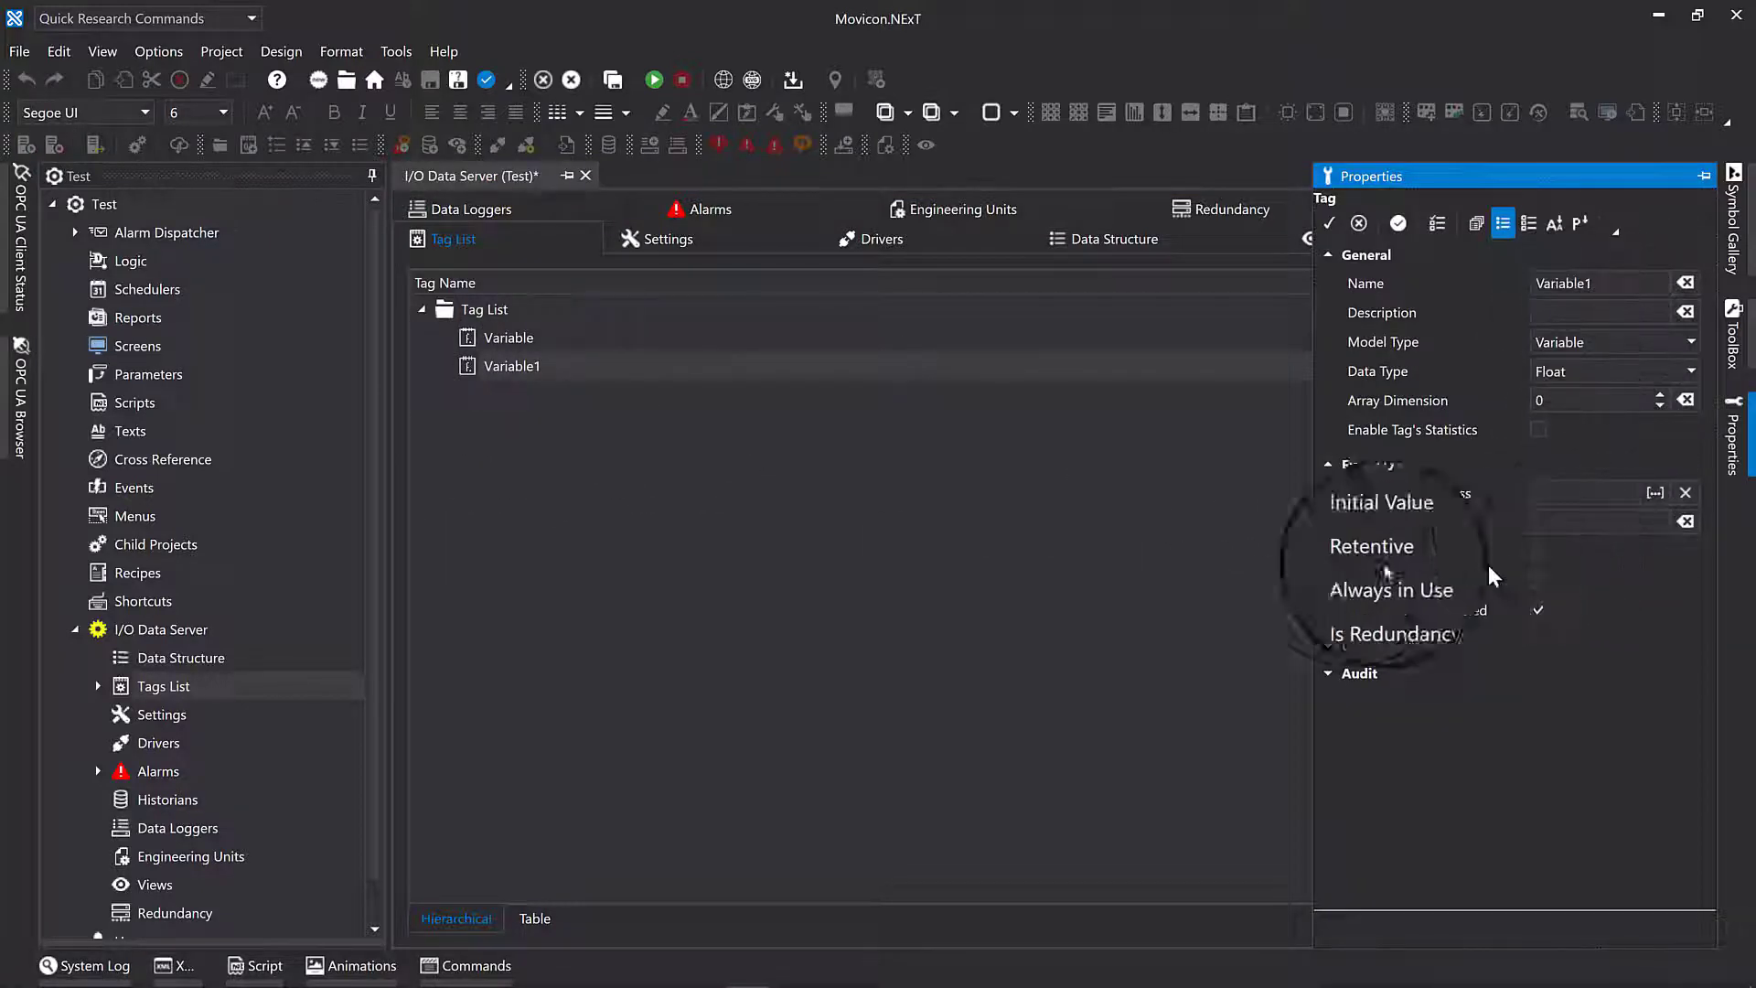
pyautogui.click(983, 590)
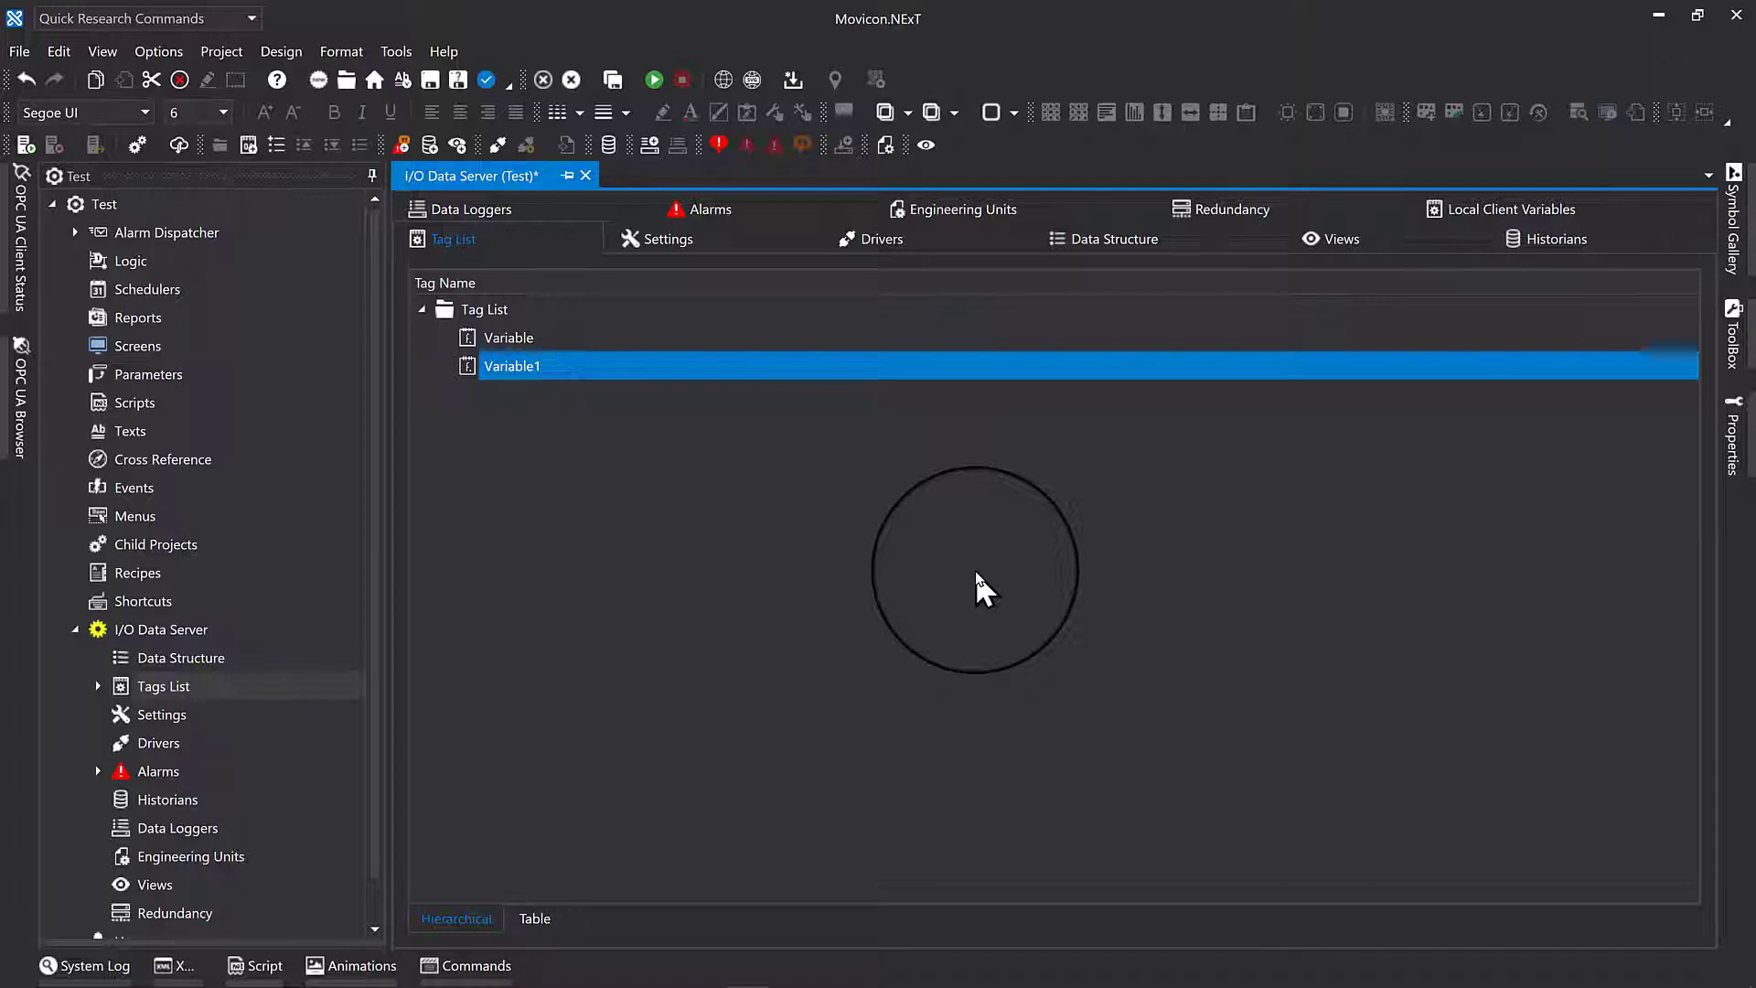
pyautogui.click(139, 348)
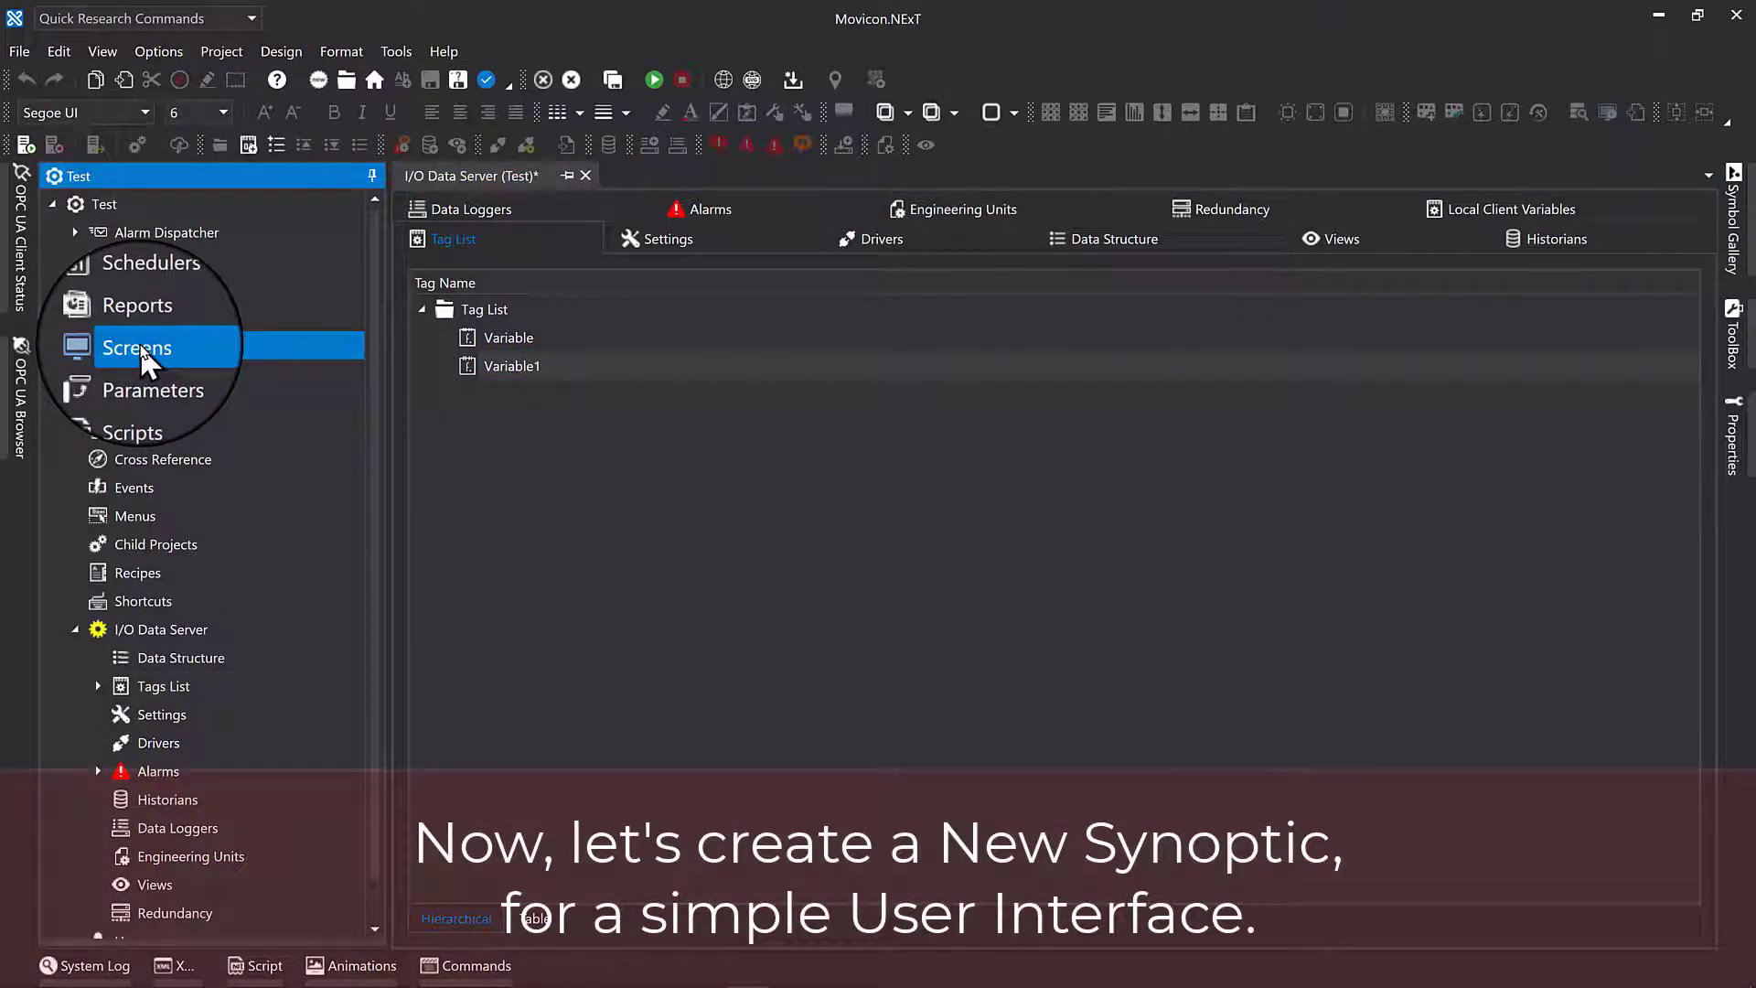
# Add a new screen with a light grey background, renaming Screen1 to Test
pyautogui.rightClick(141, 350)
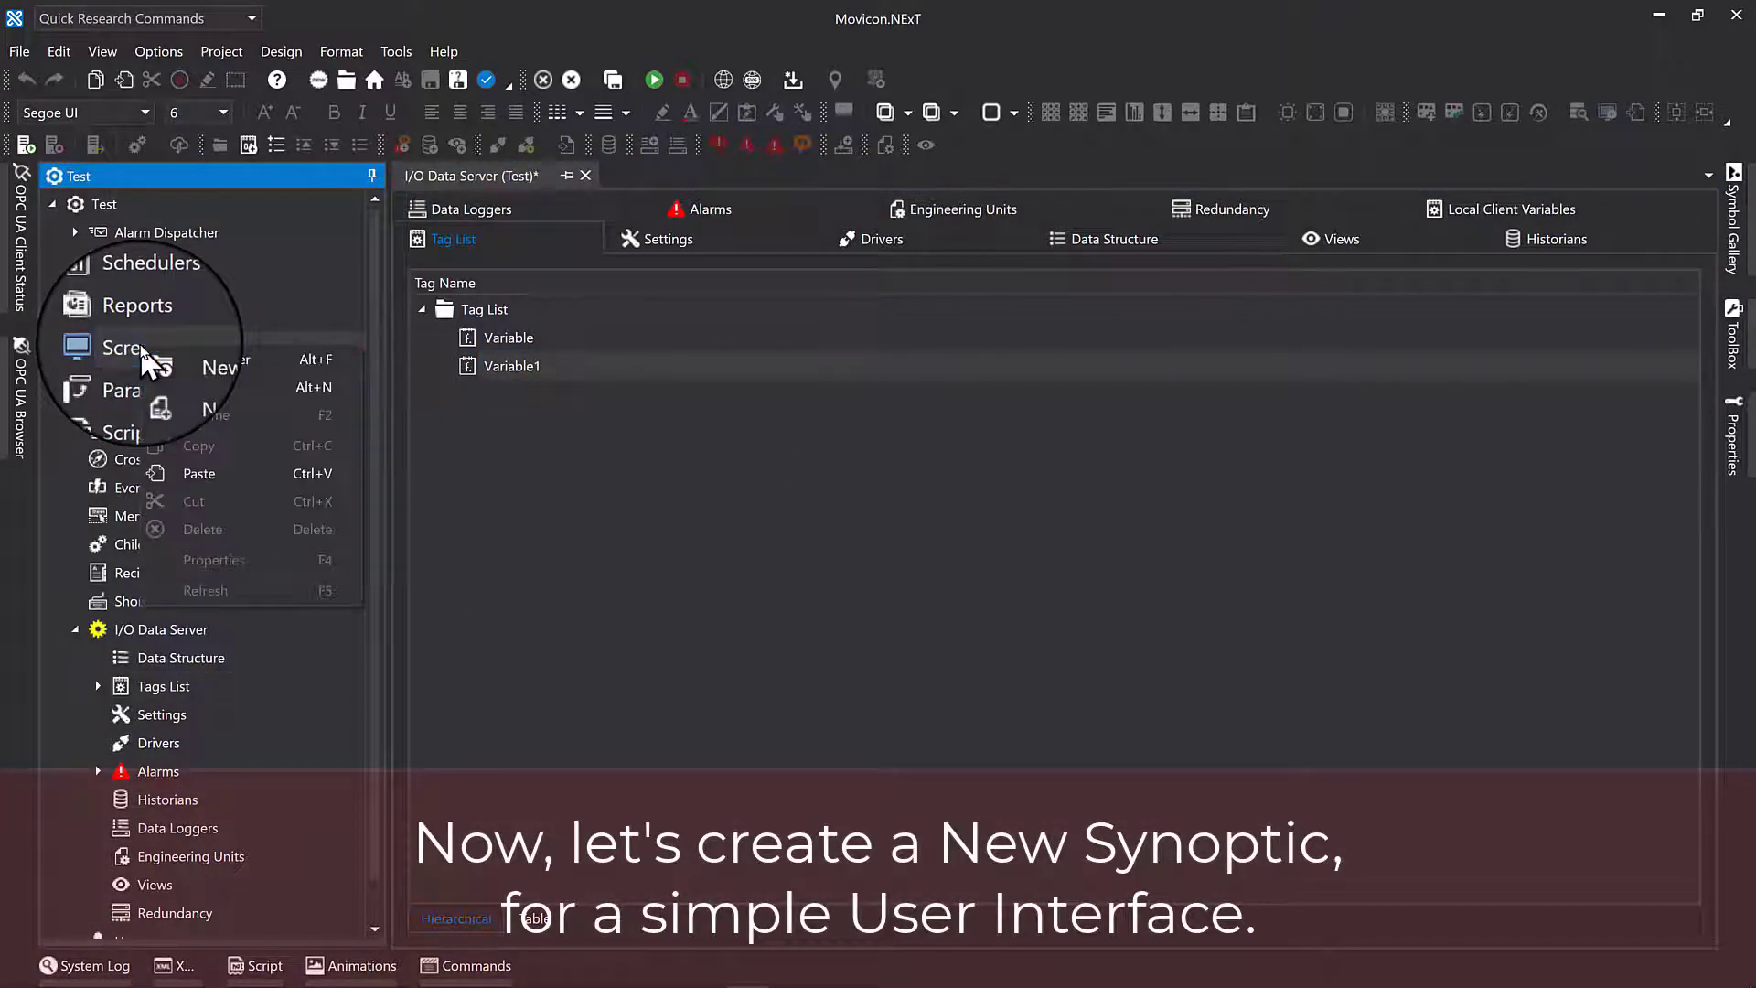
pyautogui.click(192, 388)
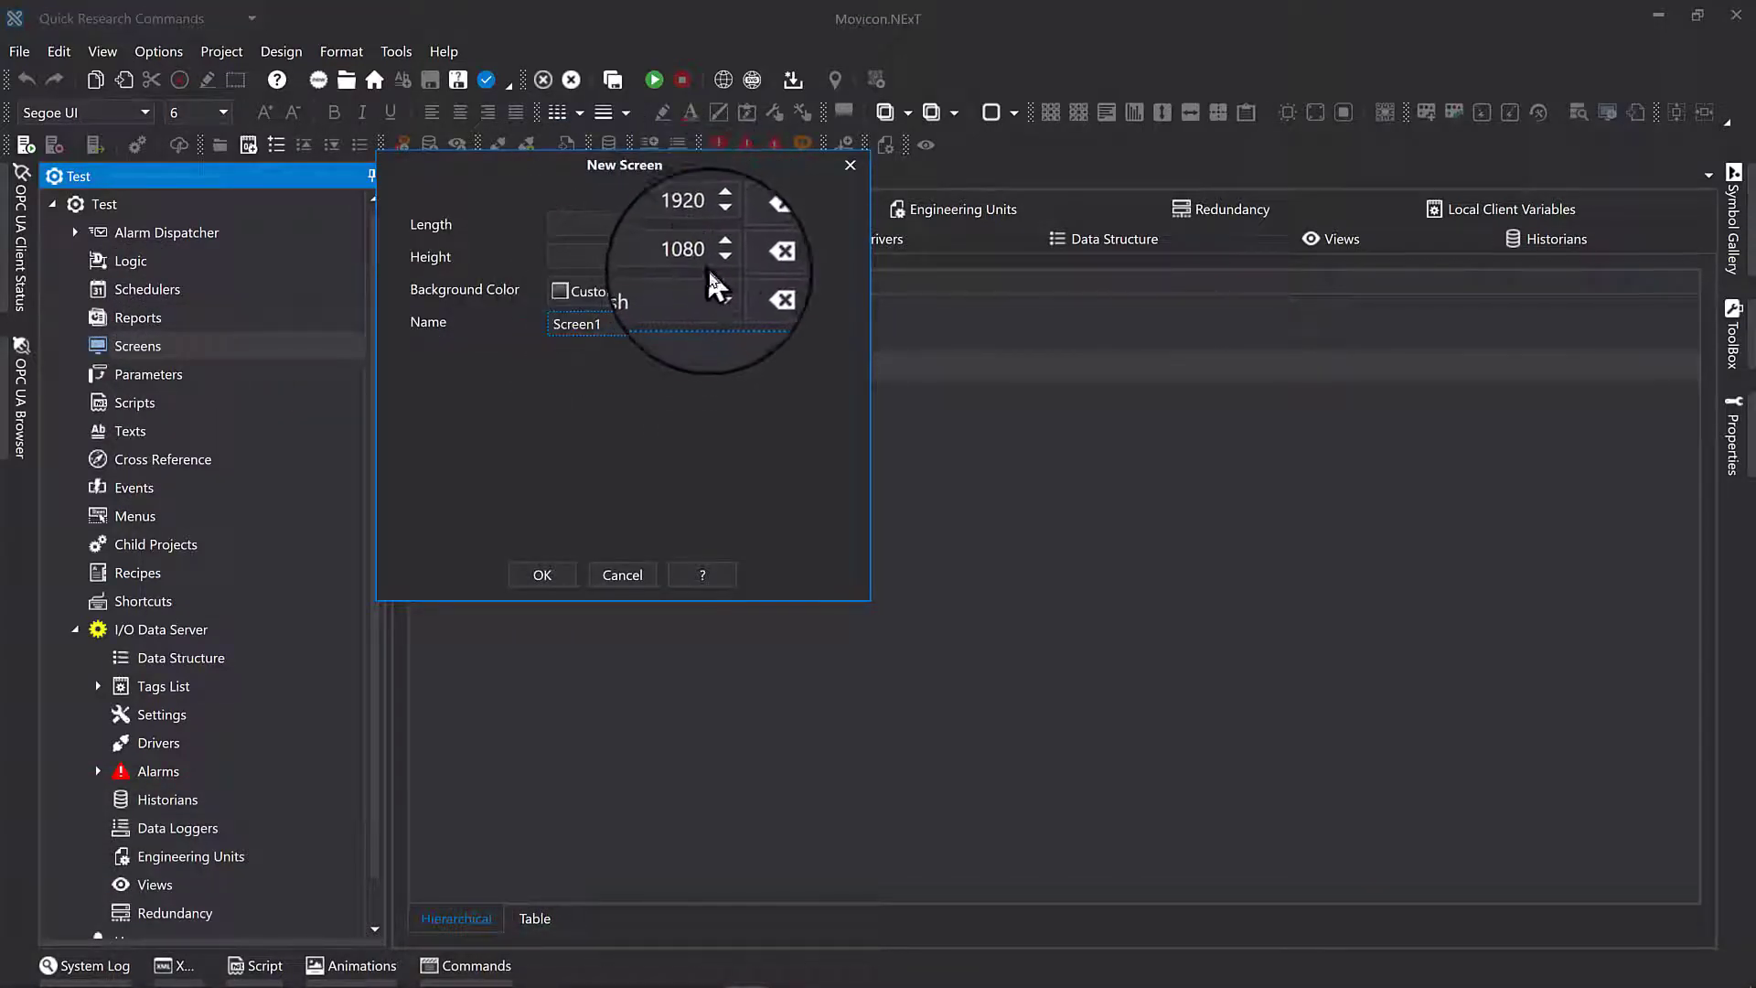
pyautogui.click(720, 291)
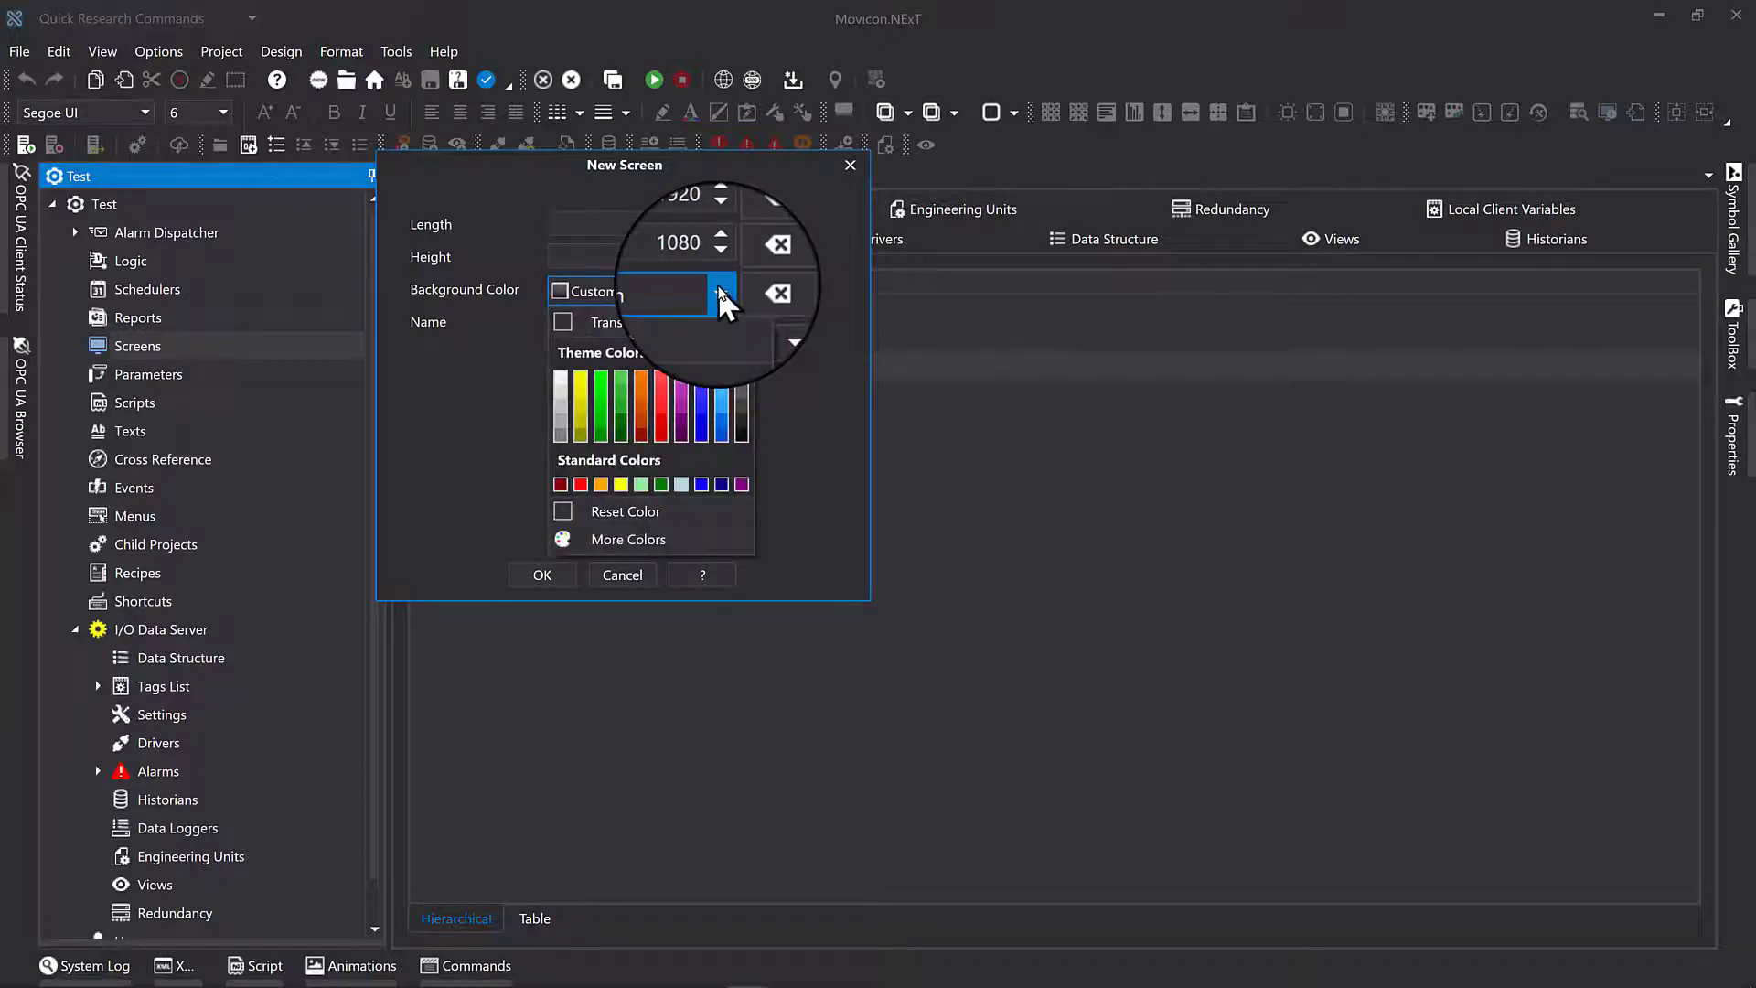
pyautogui.click(560, 405)
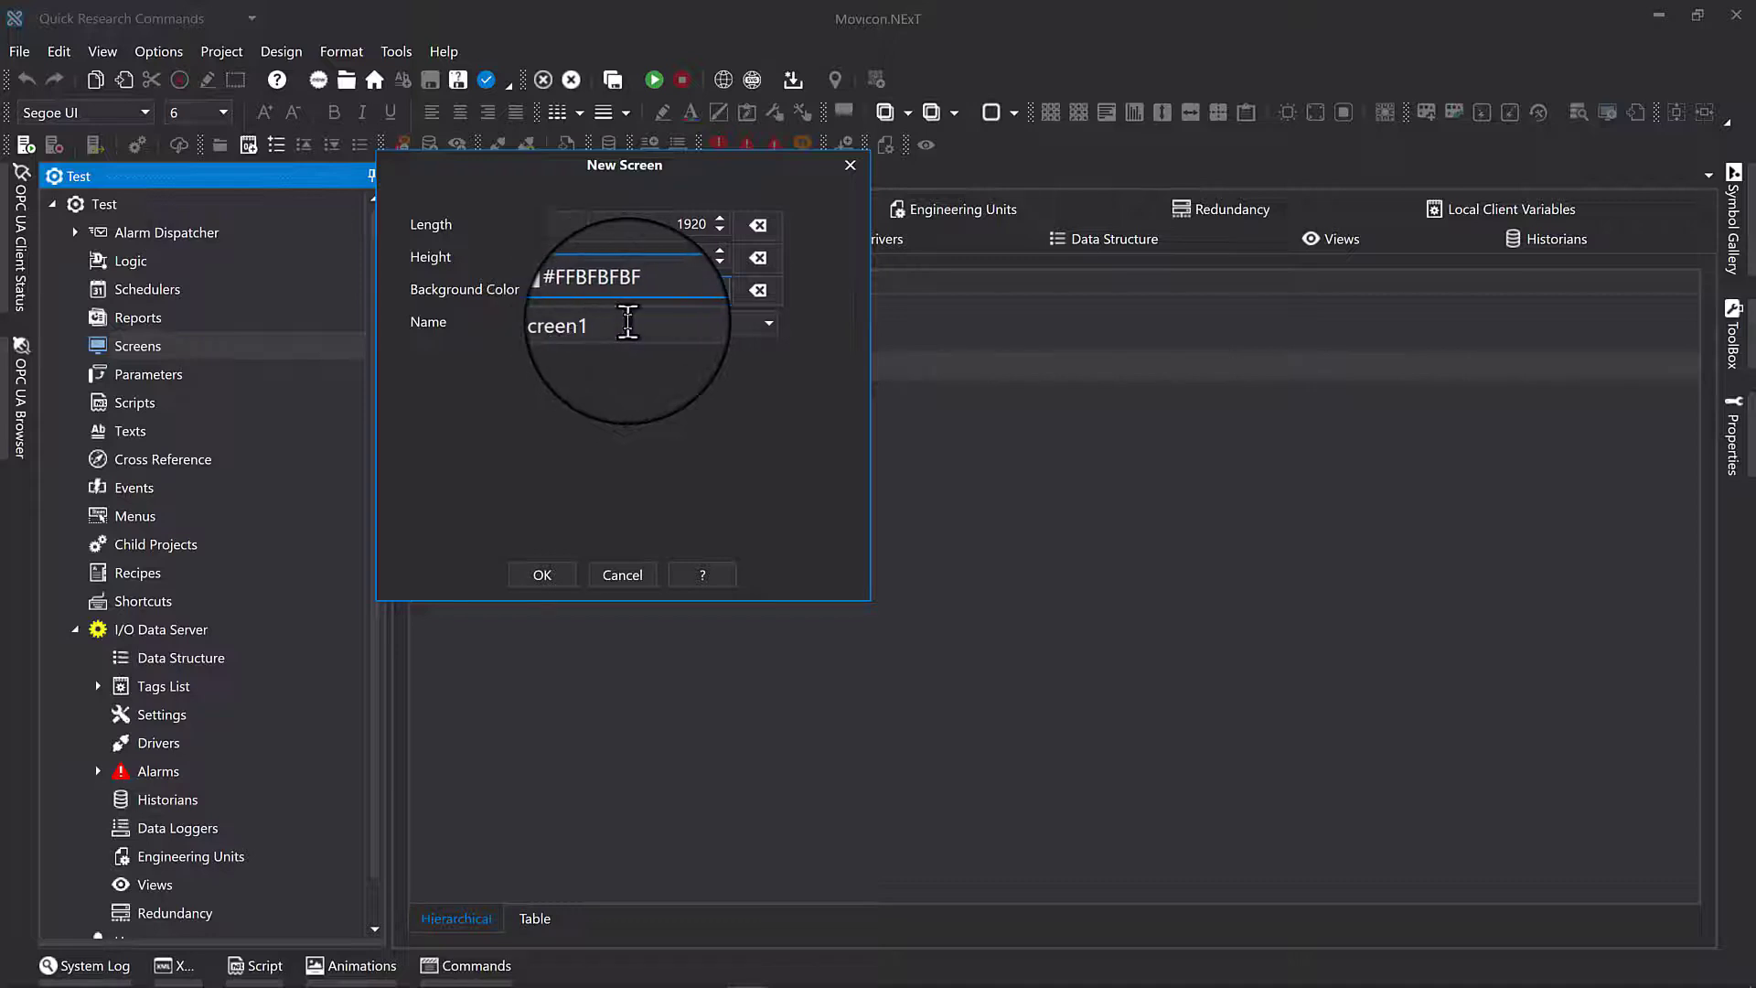
pyautogui.doubleClick(627, 324)
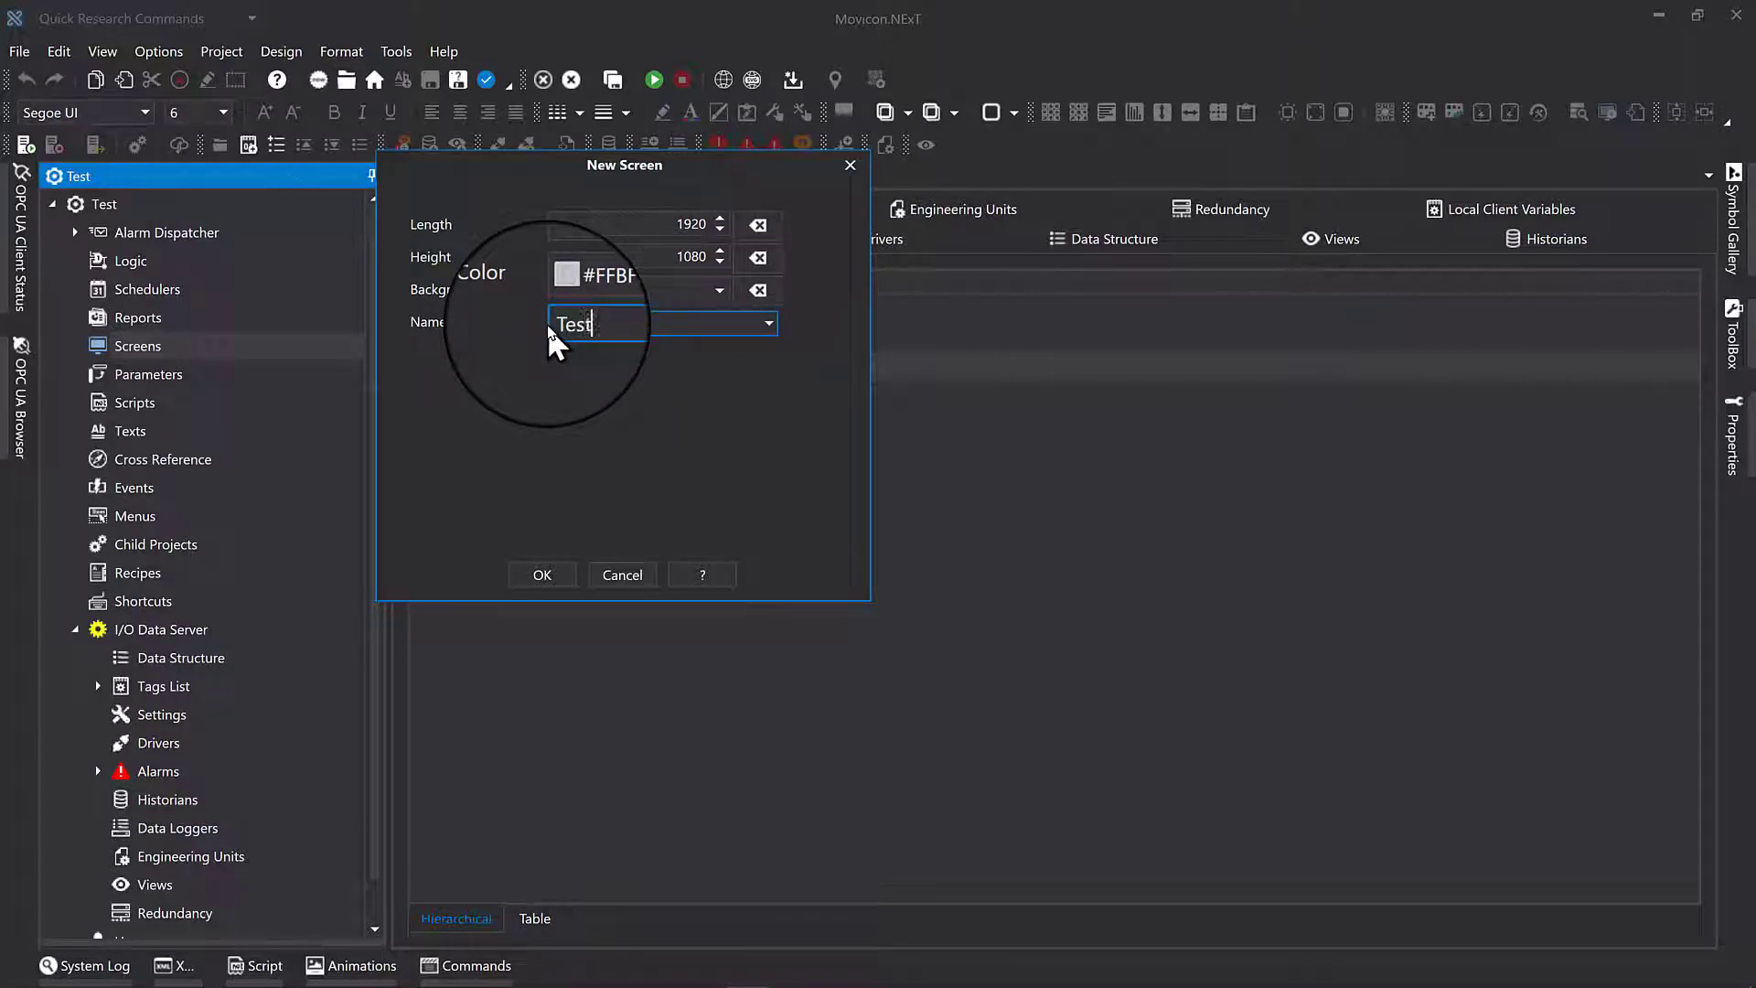
pyautogui.click(552, 578)
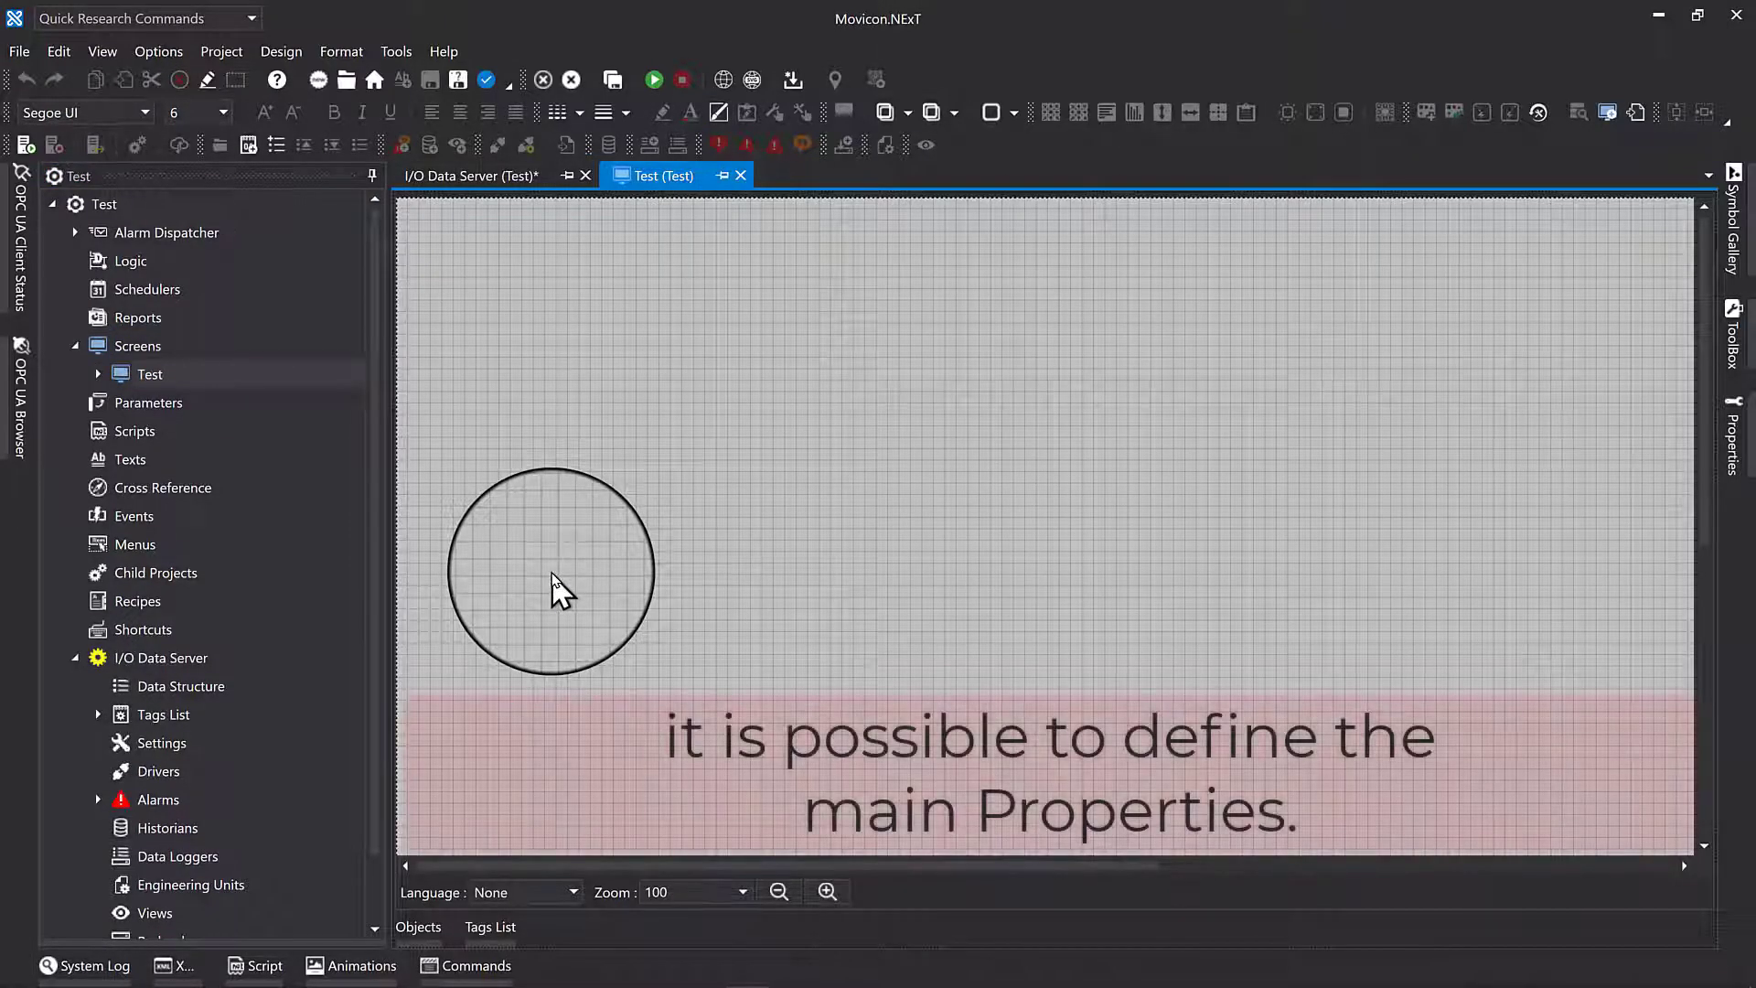
pyautogui.click(353, 59)
pyautogui.moveTo(313, 56)
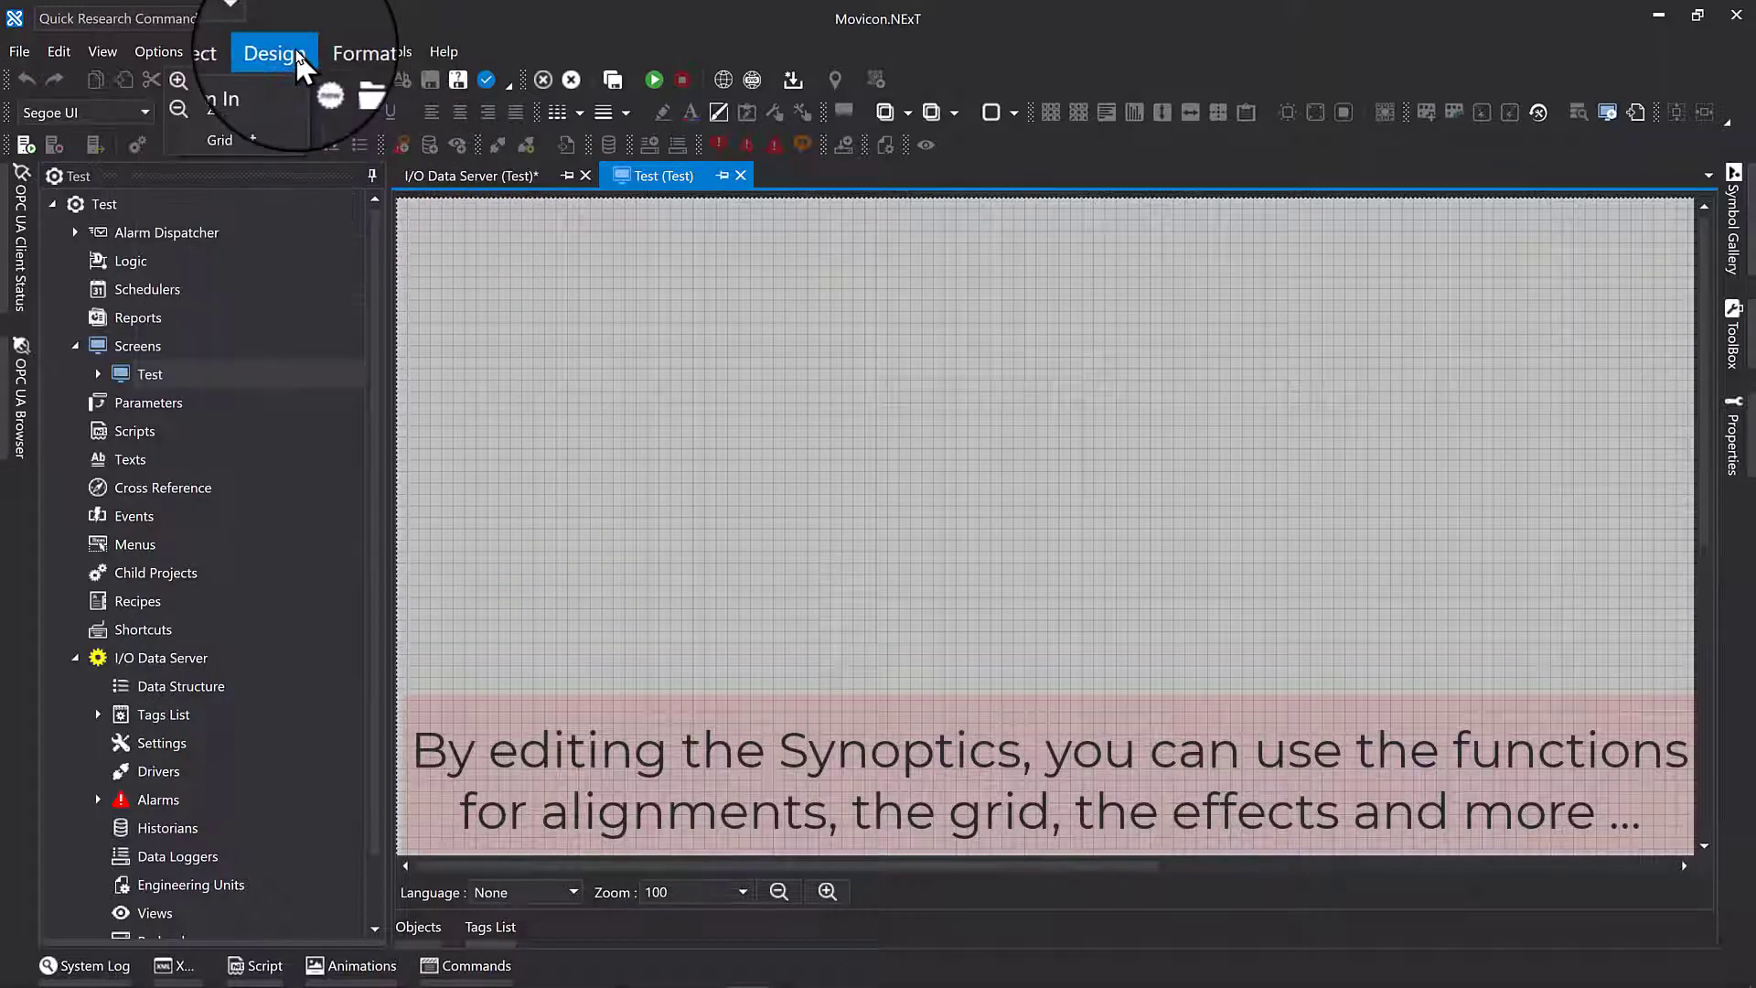
pyautogui.moveTo(270, 142)
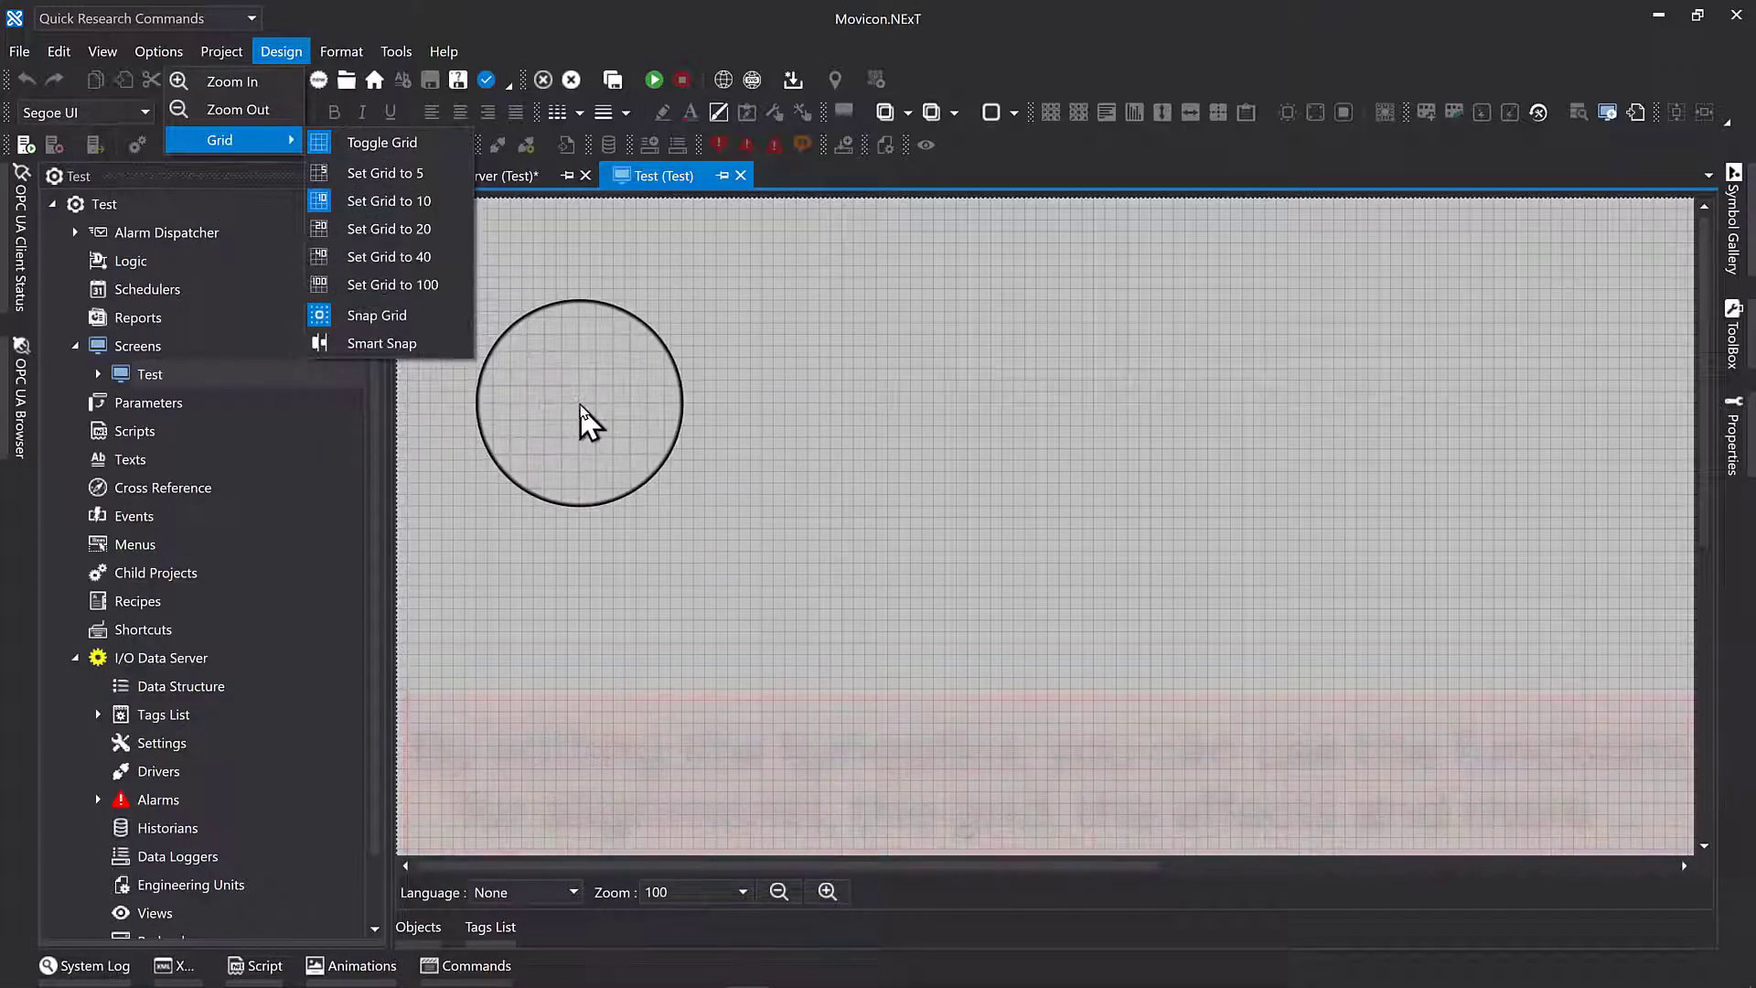
pyautogui.click(580, 407)
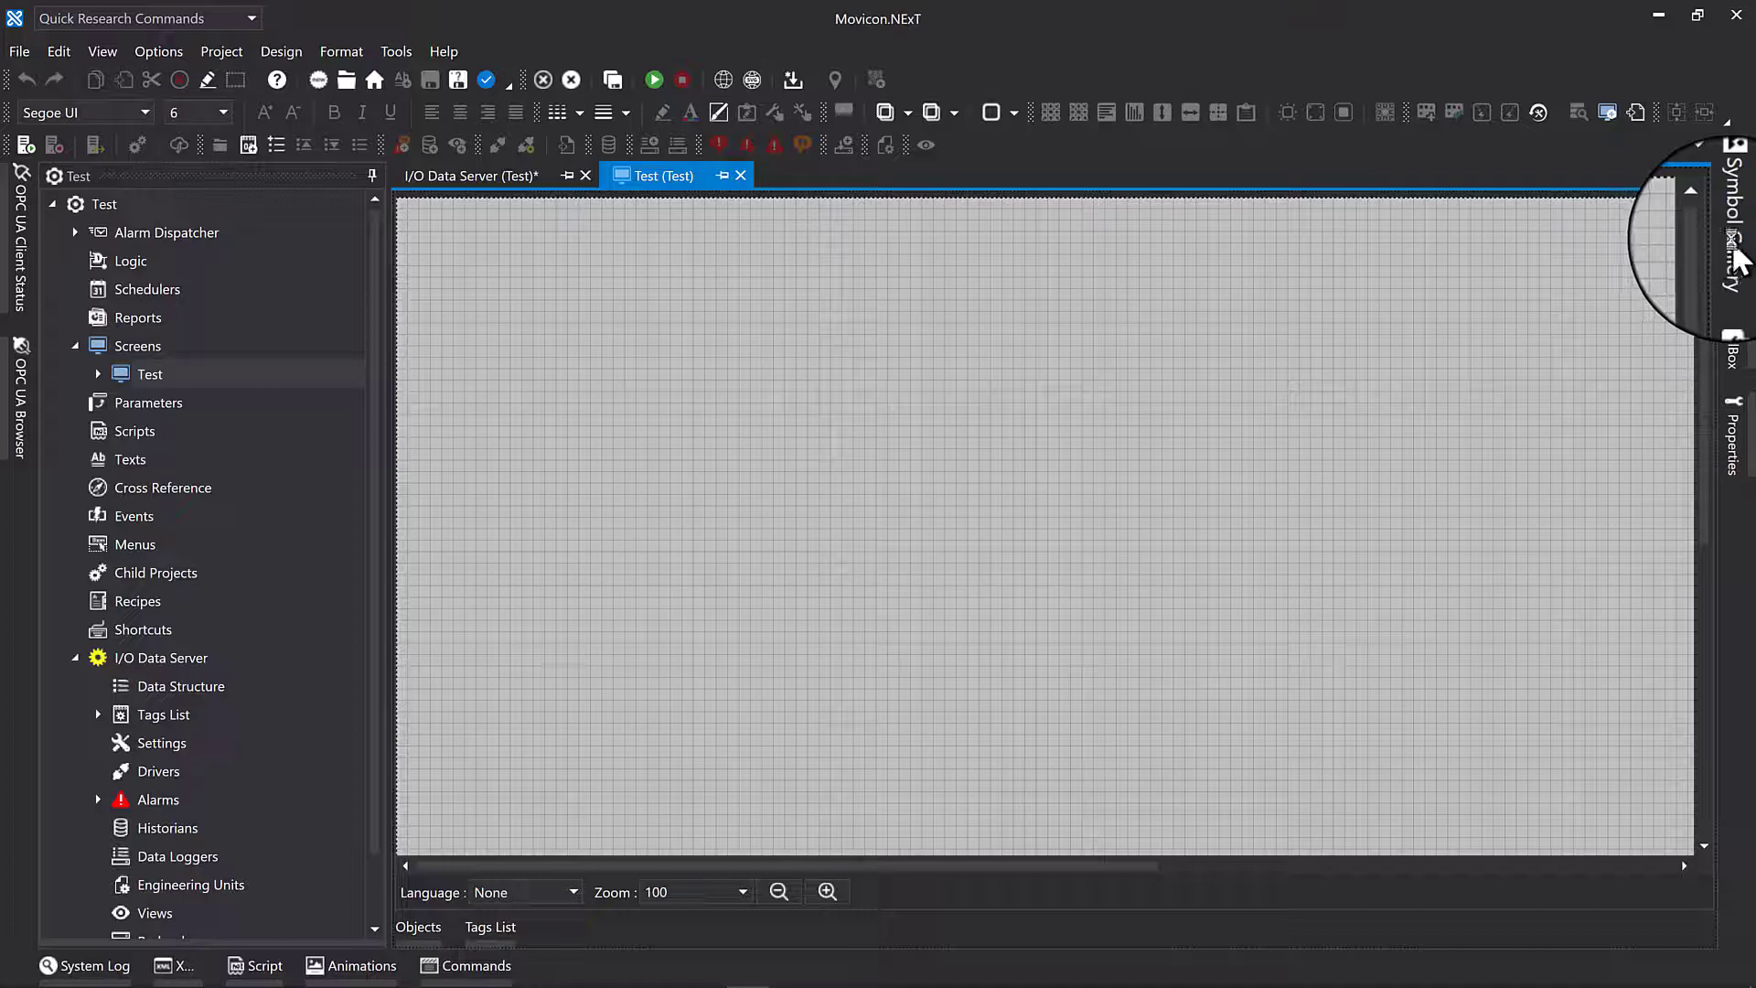
pyautogui.click(1733, 254)
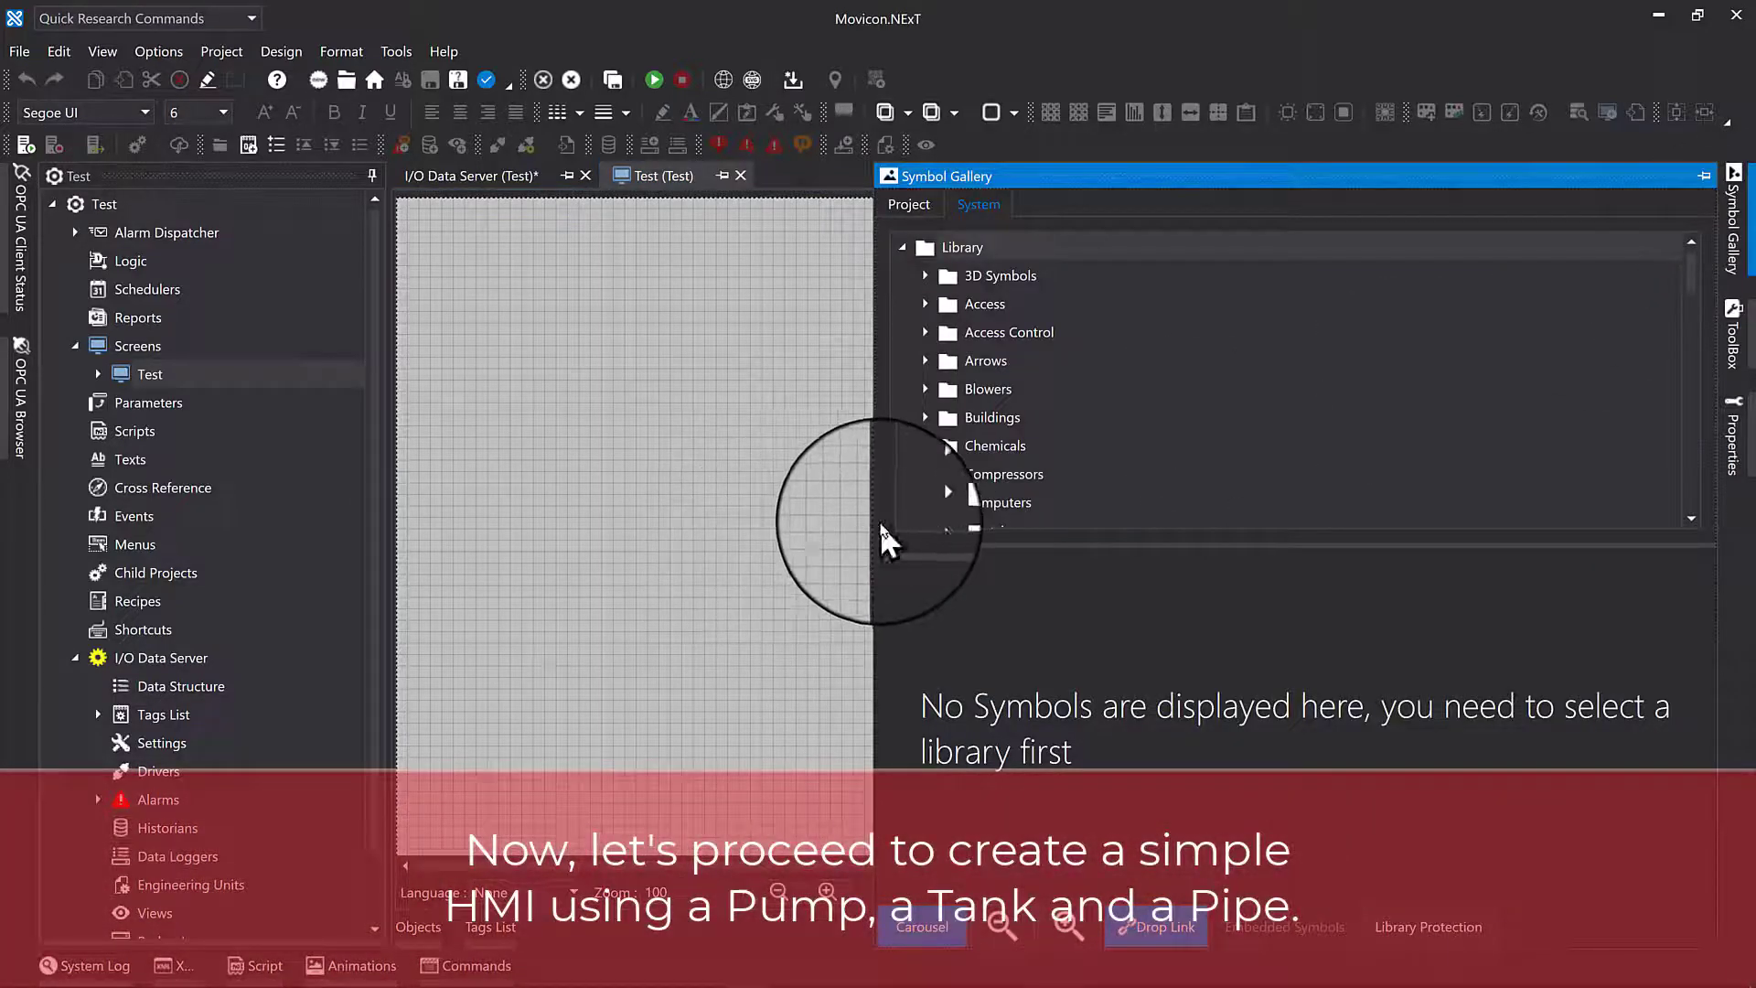
# Browse the Symbol Gallery to the Pumps category's Digital Animated symbols
pyautogui.moveTo(873, 521); pyautogui.dragTo(1138, 520)
pyautogui.scroll(-8, 1301, 451)
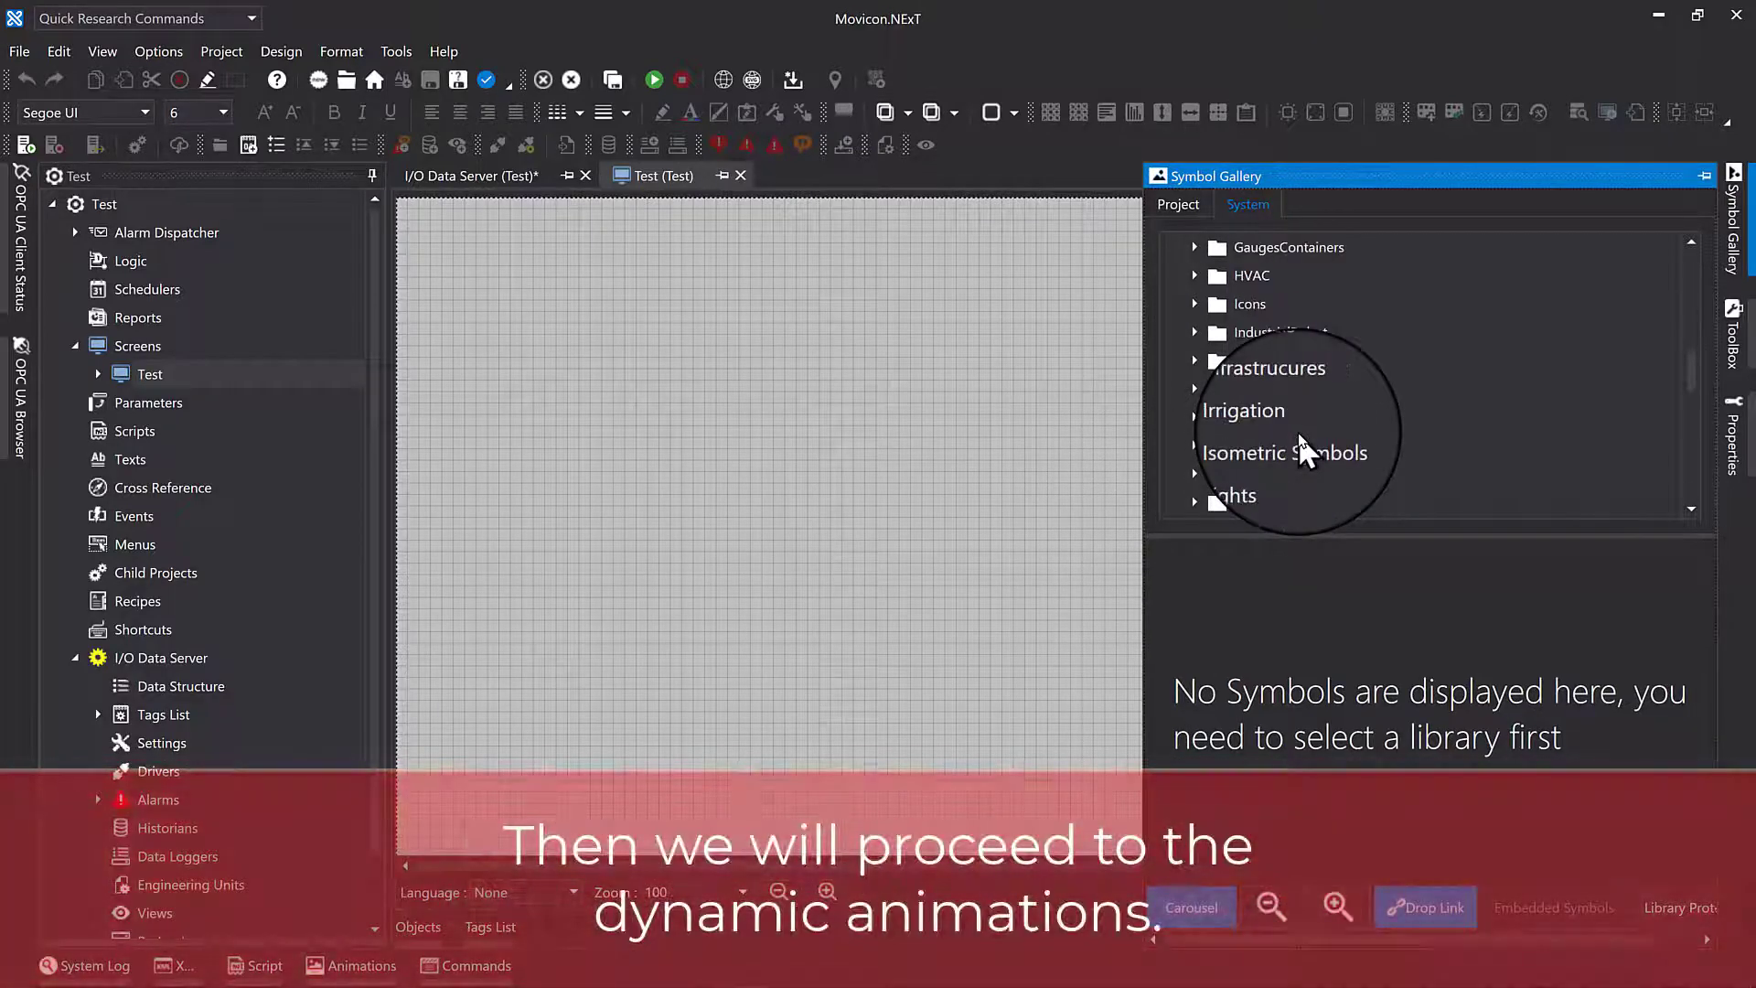
pyautogui.scroll(-3, 1300, 437)
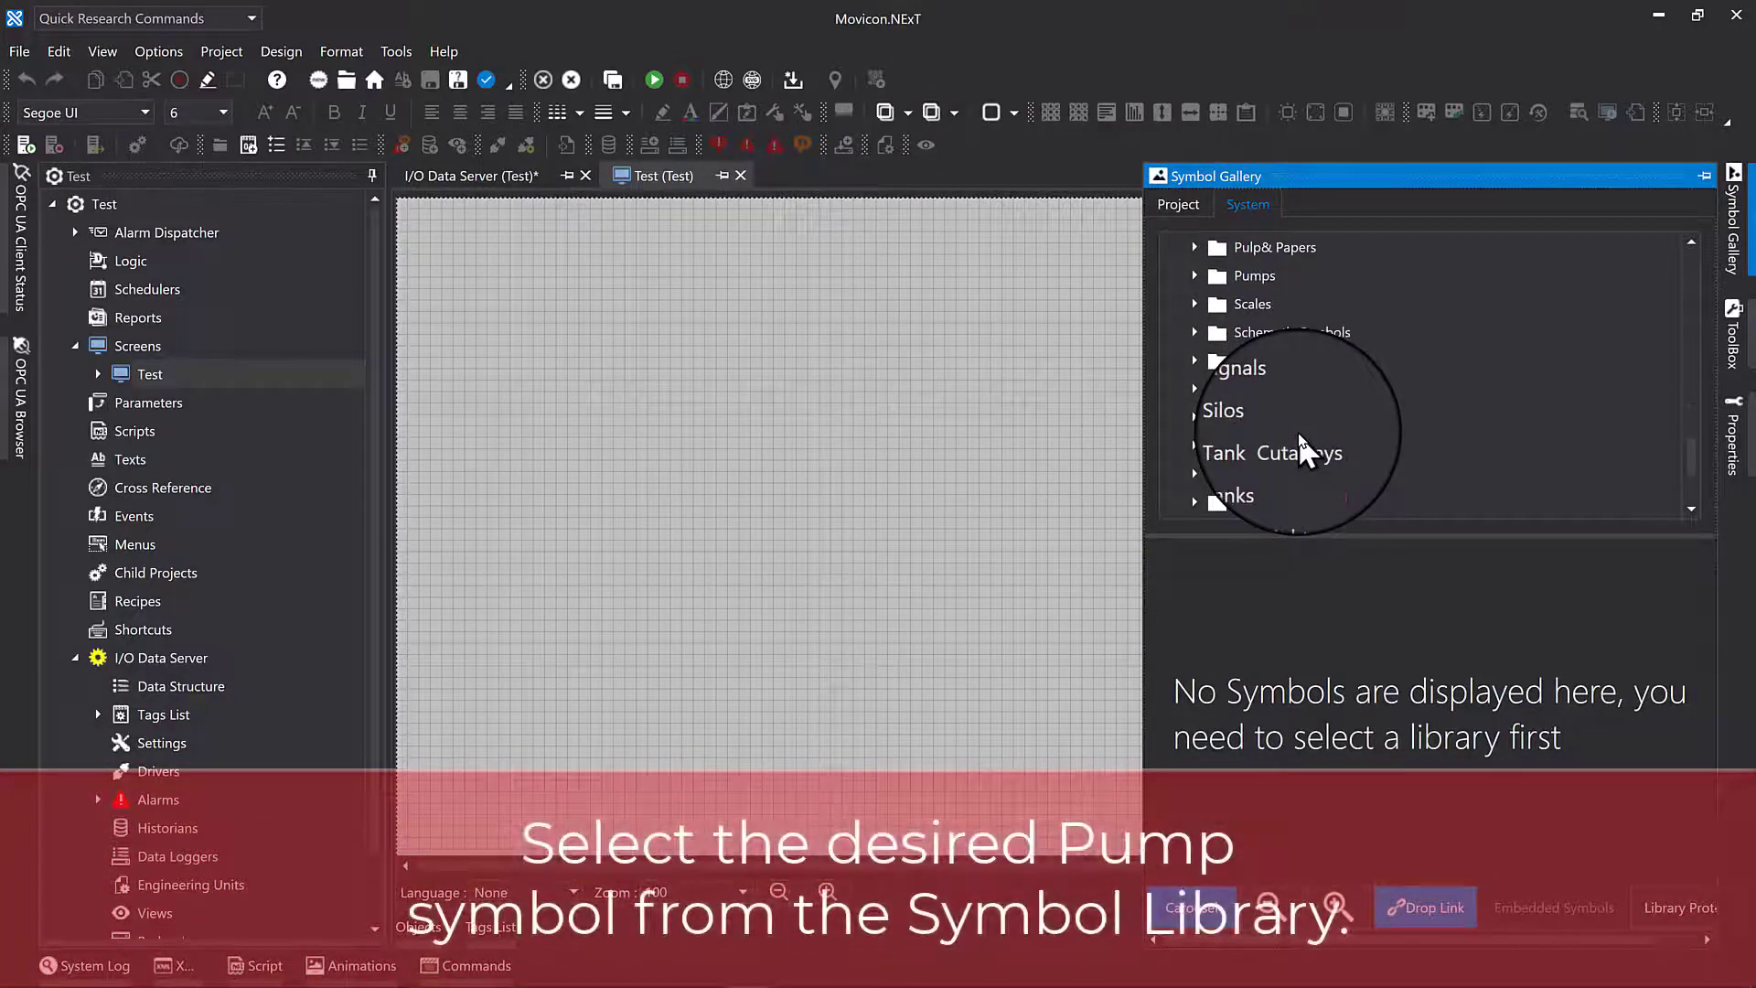
pyautogui.click(1269, 291)
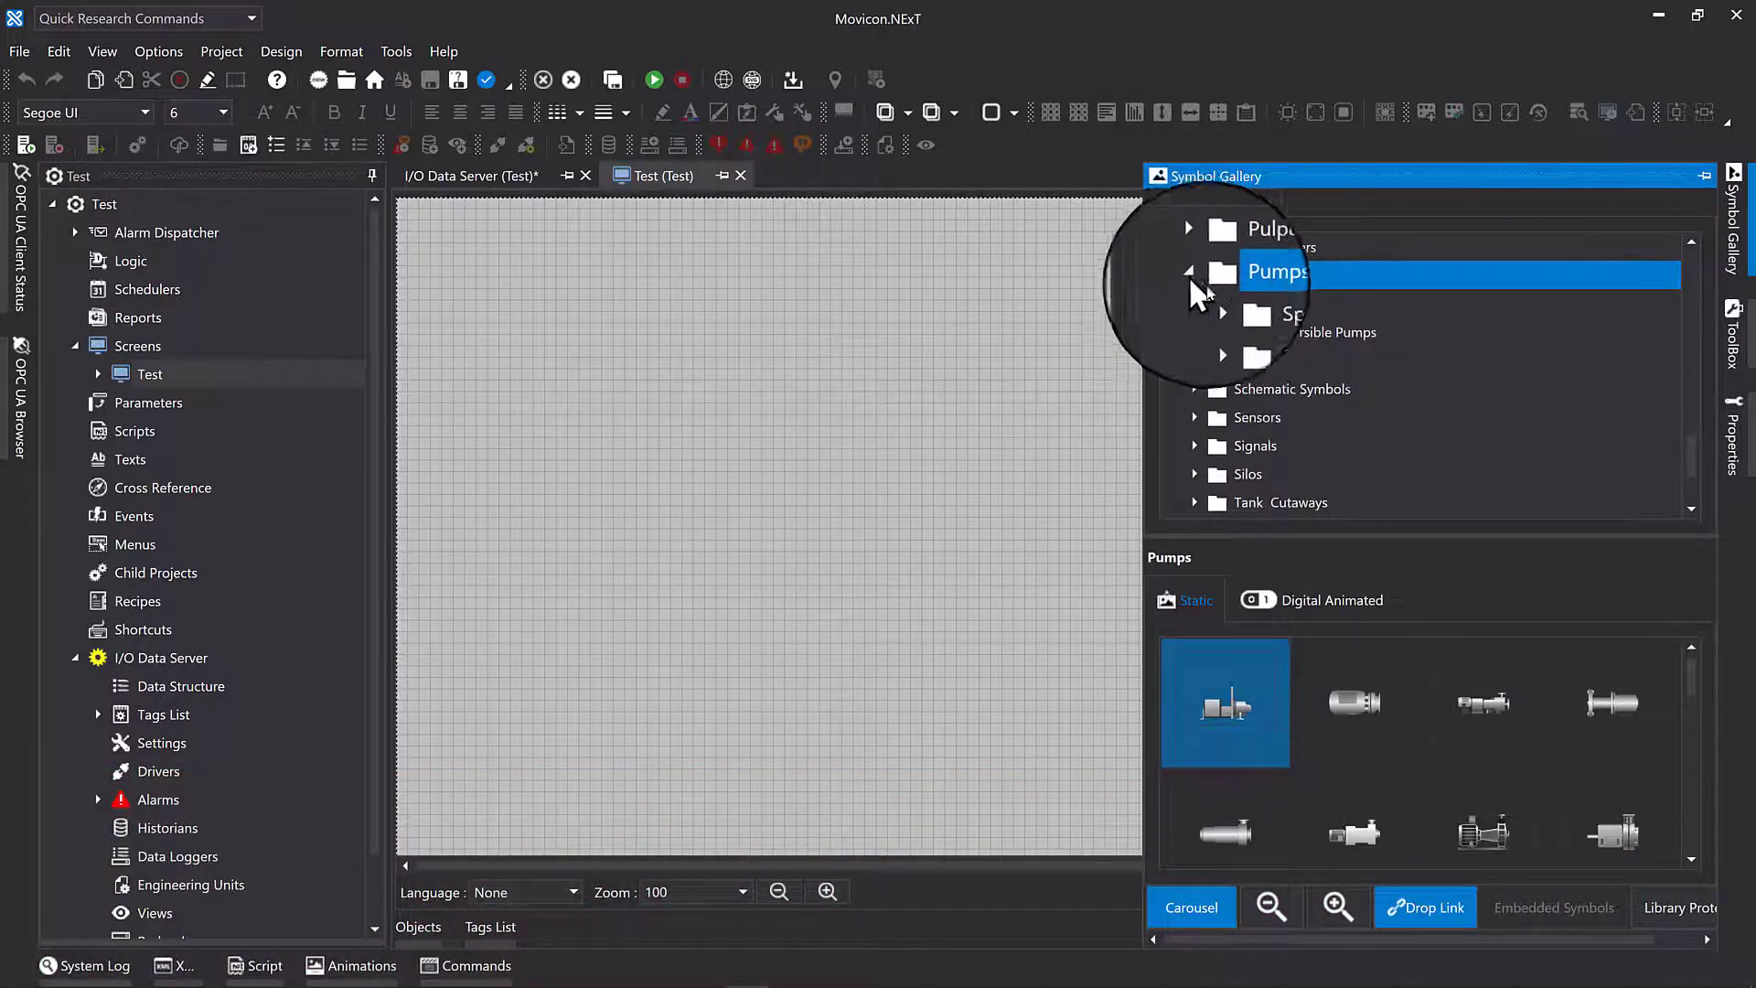
pyautogui.scroll(-1, 1421, 792)
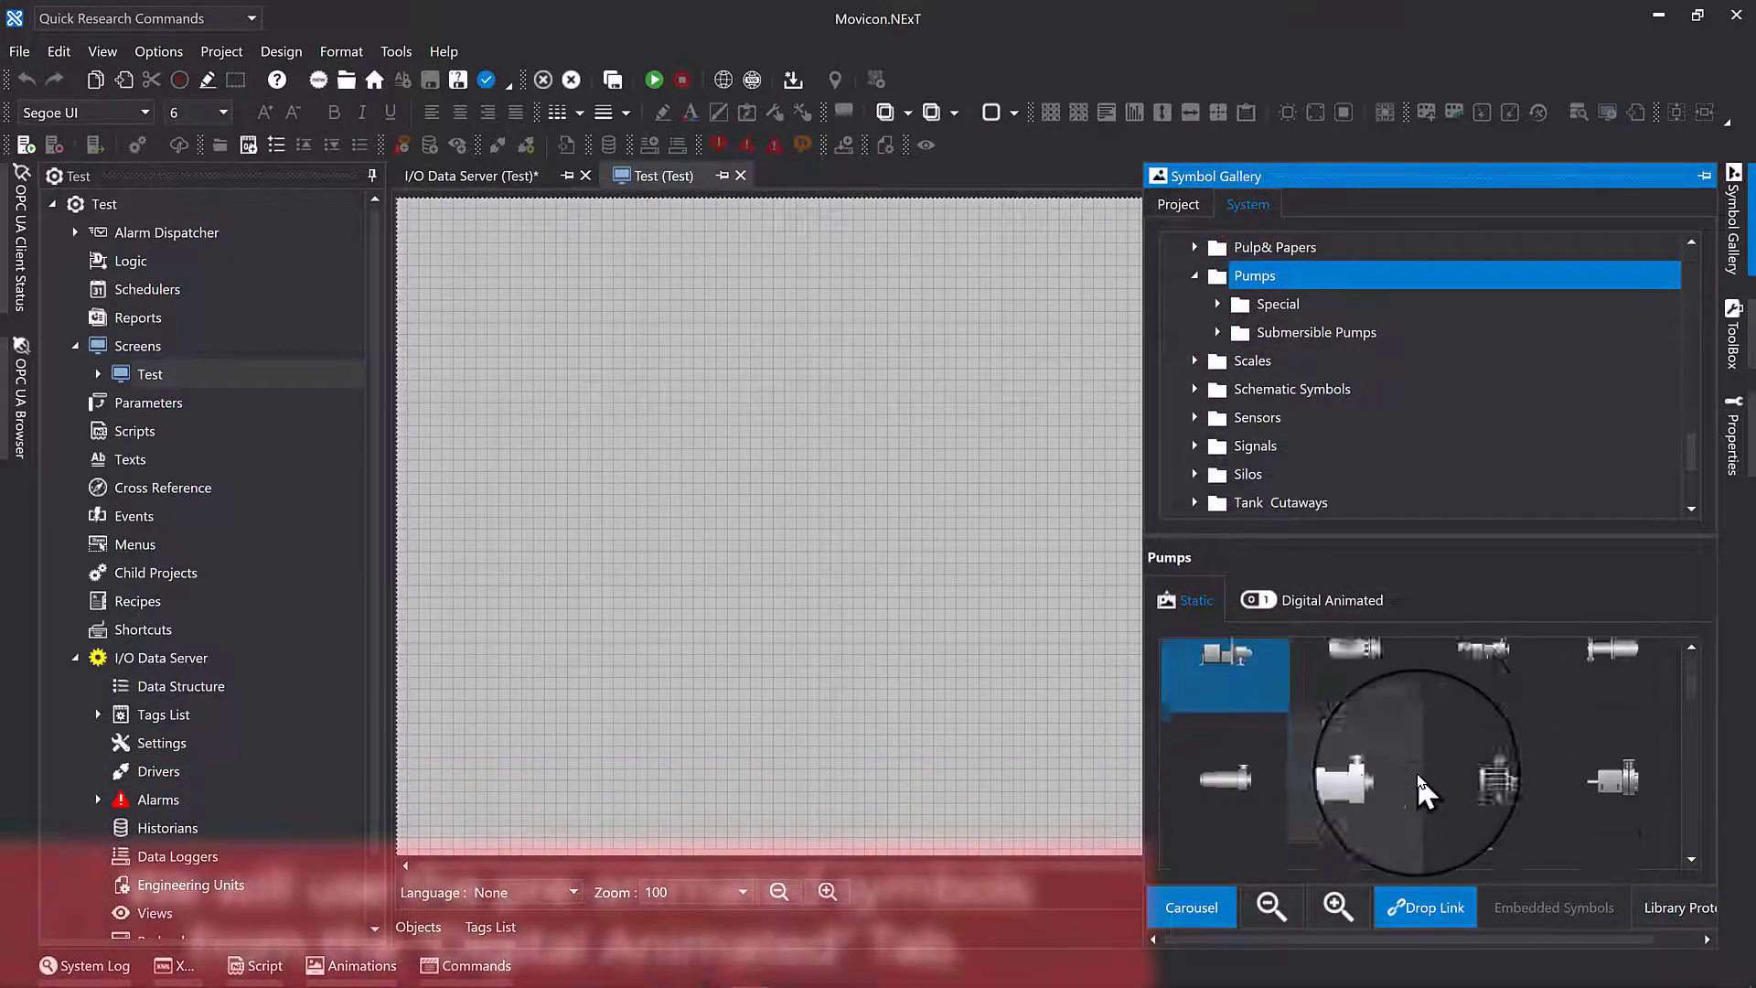
pyautogui.click(1337, 908)
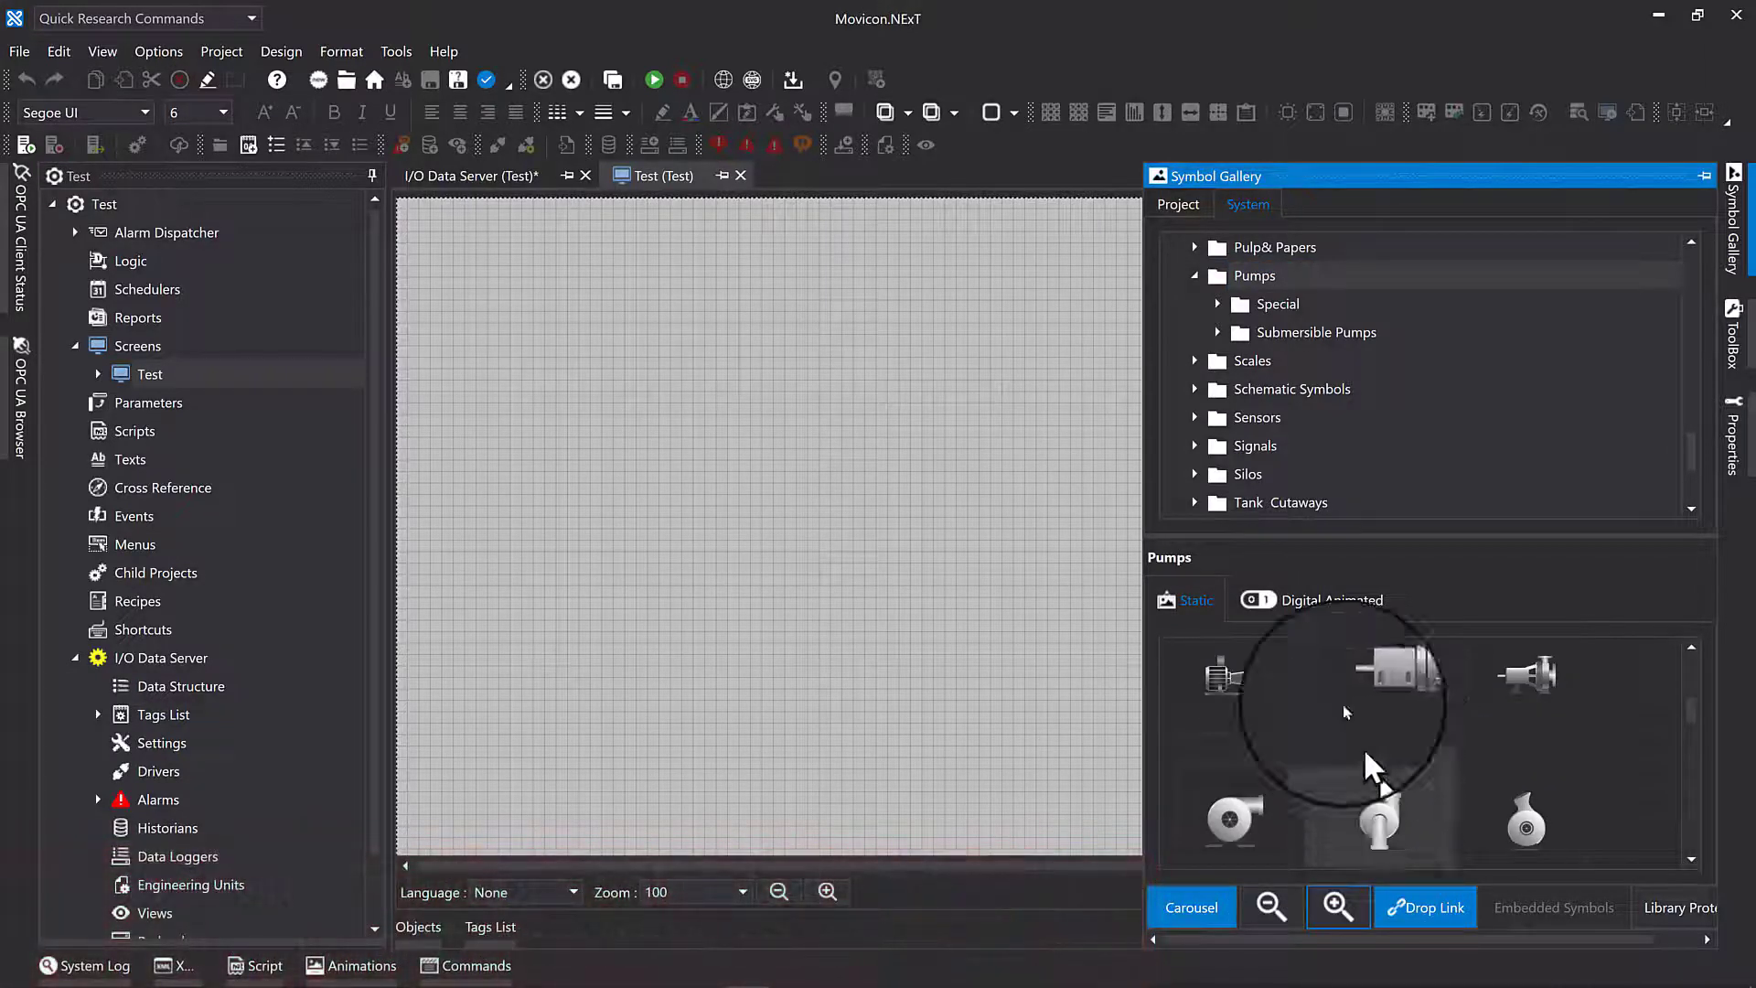
pyautogui.click(1307, 599)
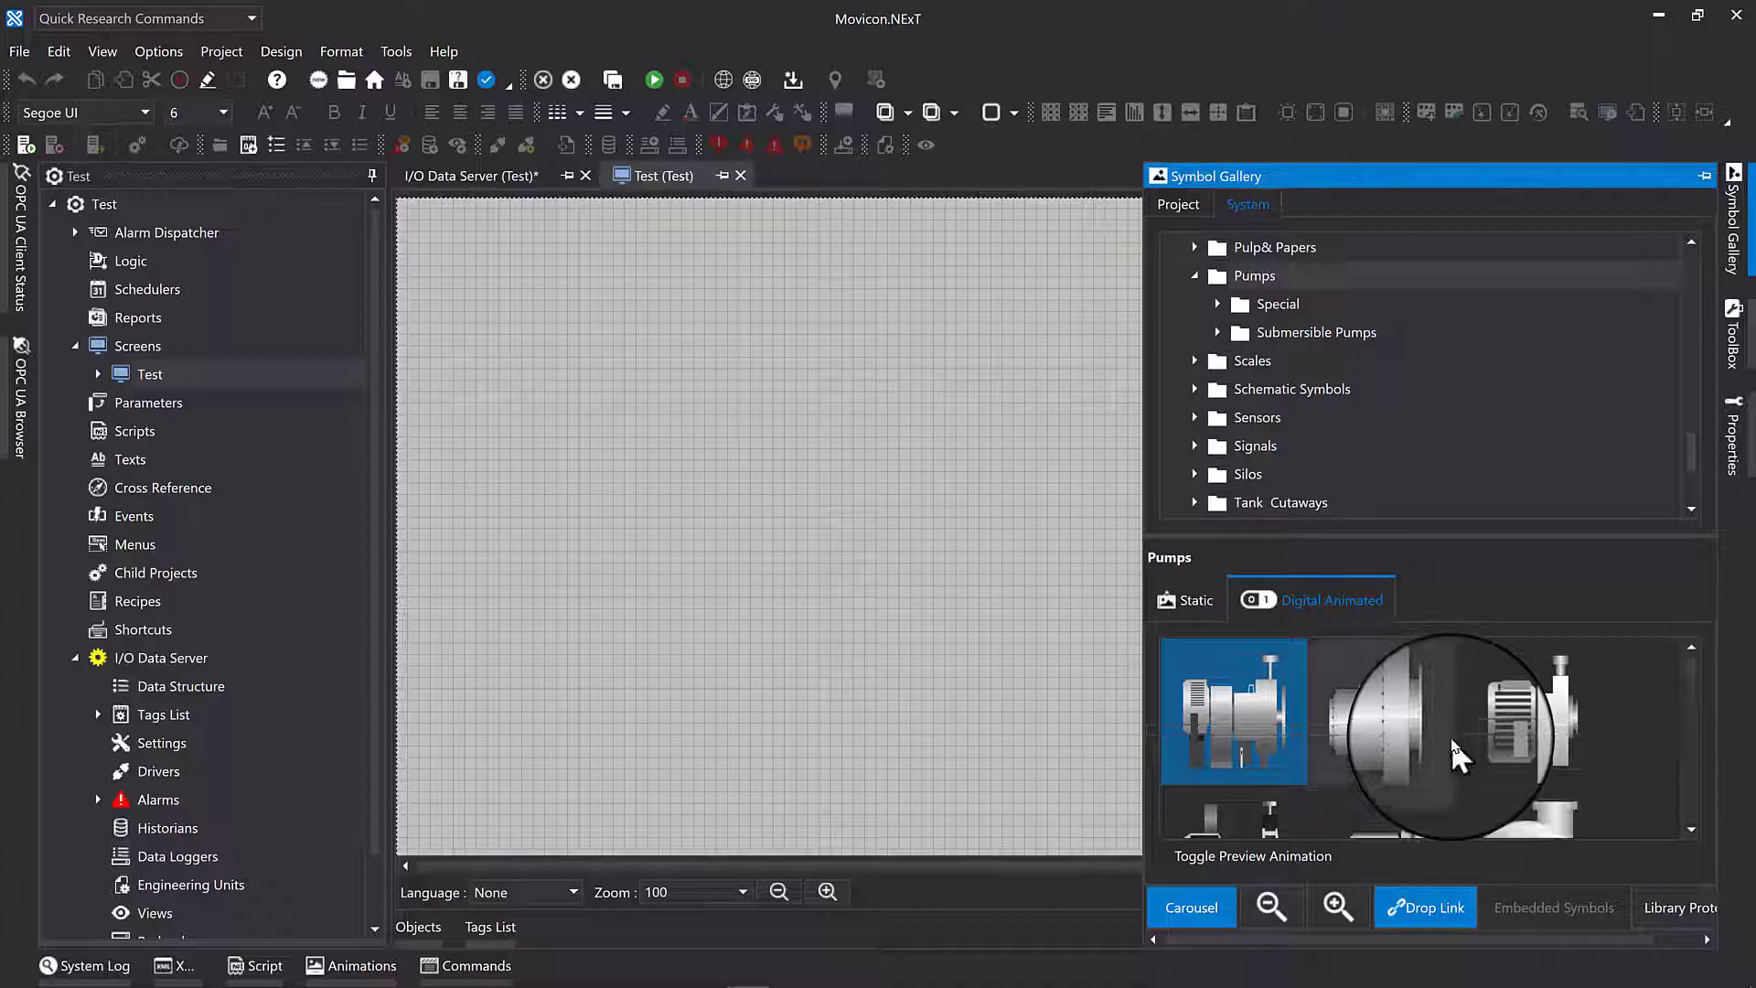
pyautogui.scroll(-2, 1454, 754)
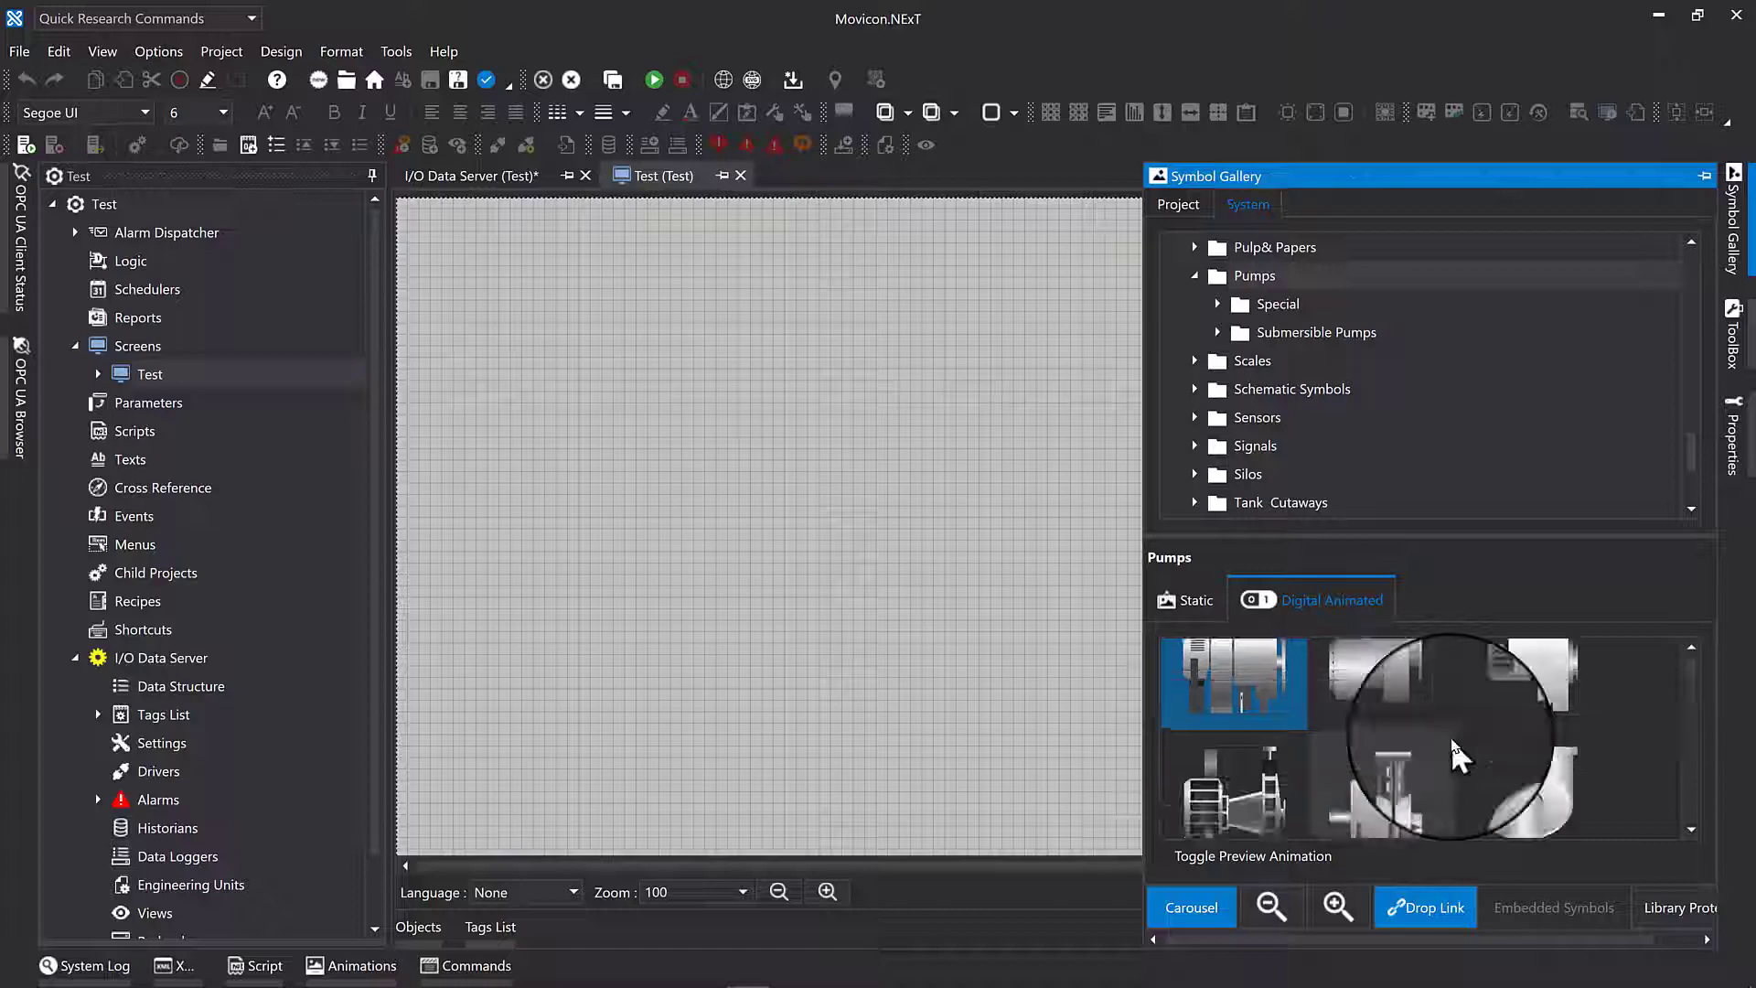
pyautogui.click(1313, 864)
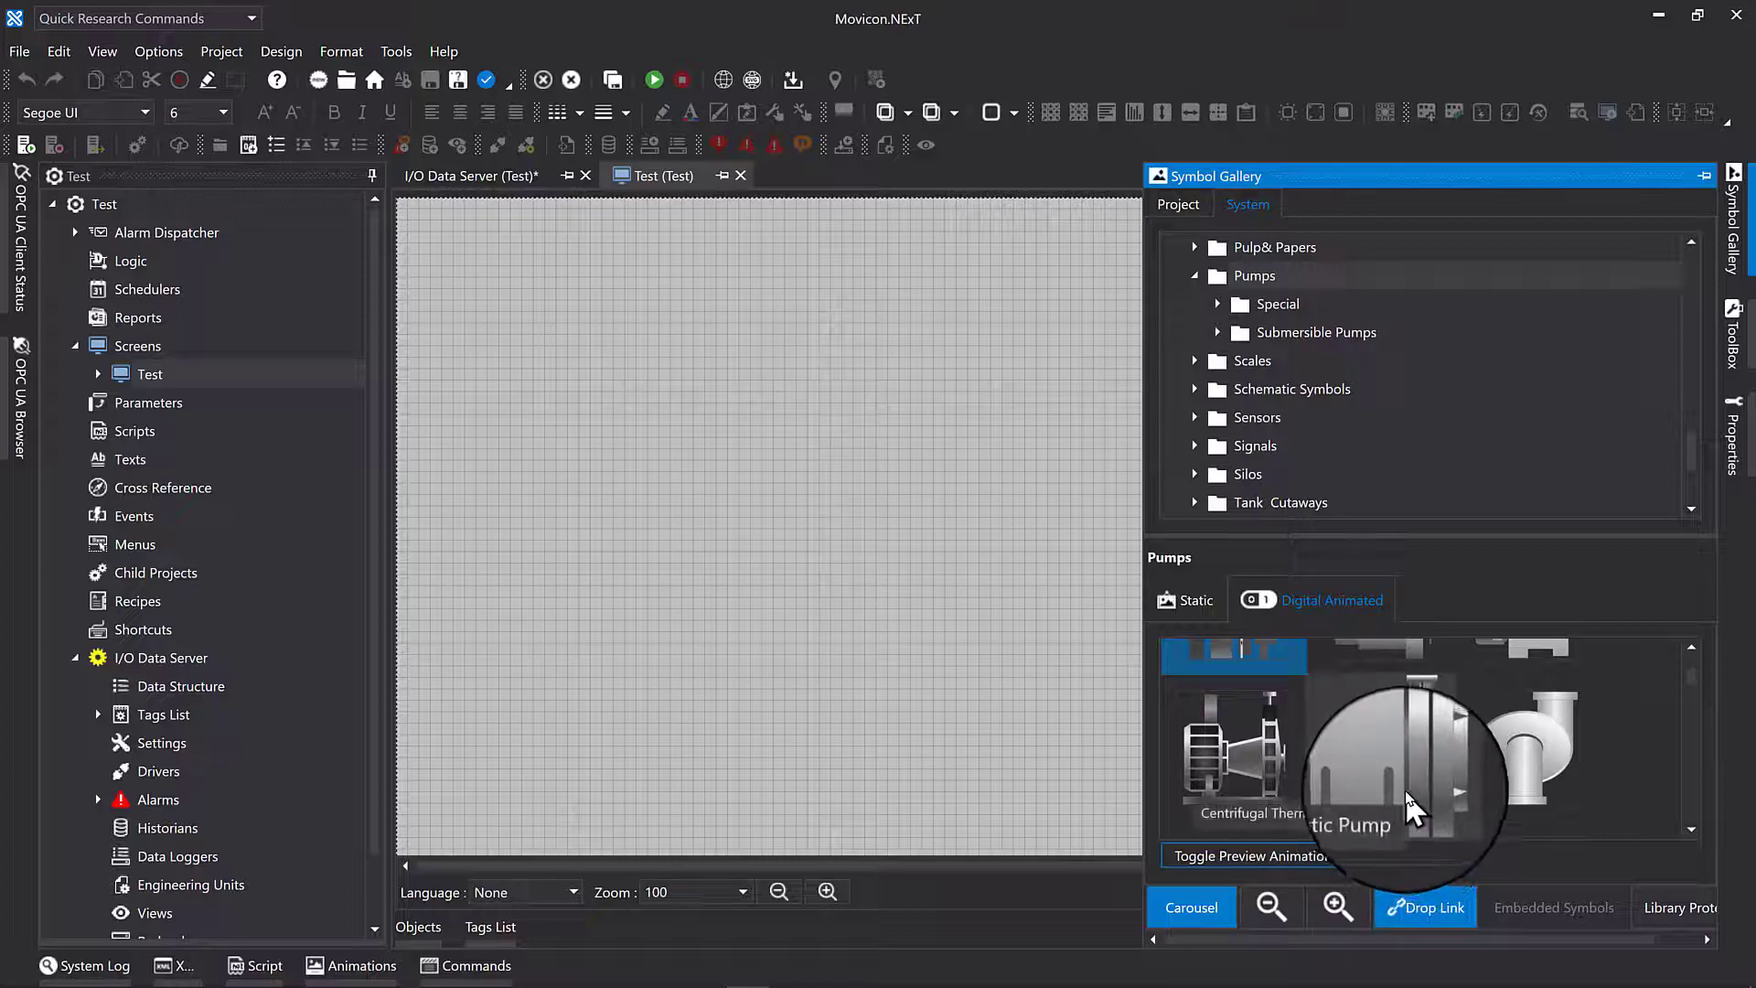
# Place an animated pump symbol on the left of the Test screen, 120×100 at X 180, Y 400
pyautogui.scroll(1, 1408, 788)
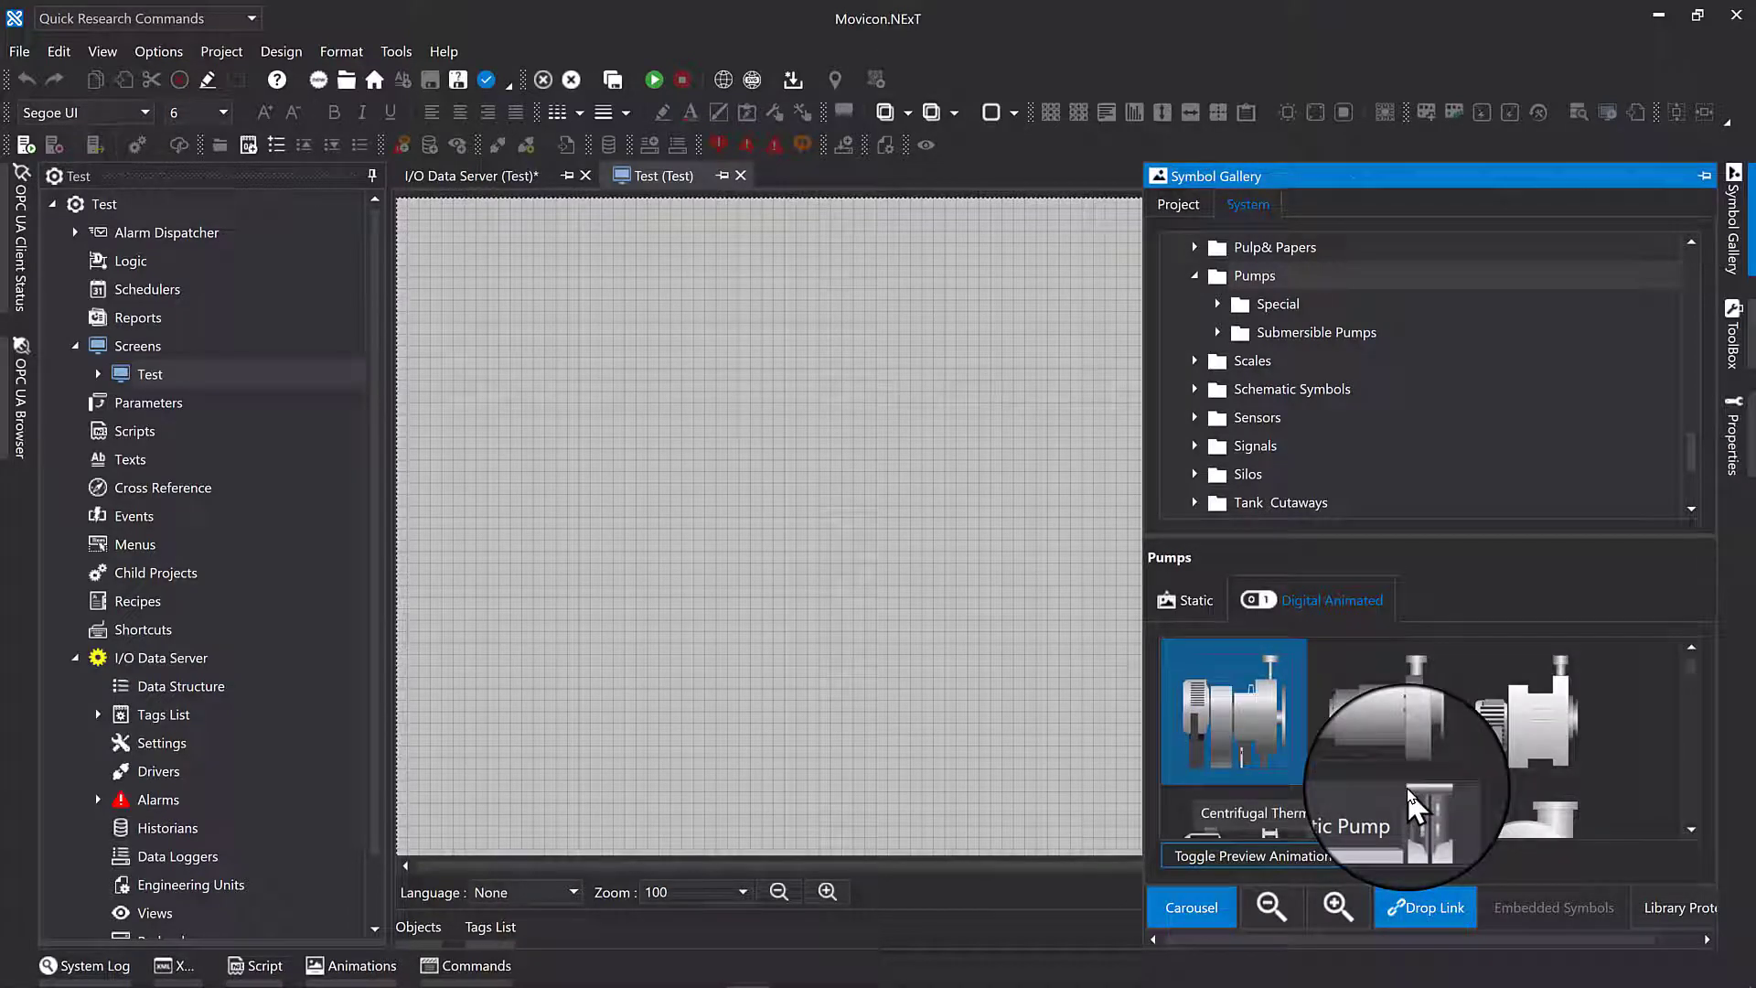
pyautogui.scroll(-1, 1399, 801)
pyautogui.moveTo(1386, 786); pyautogui.dragTo(692, 734)
pyautogui.click(1380, 762)
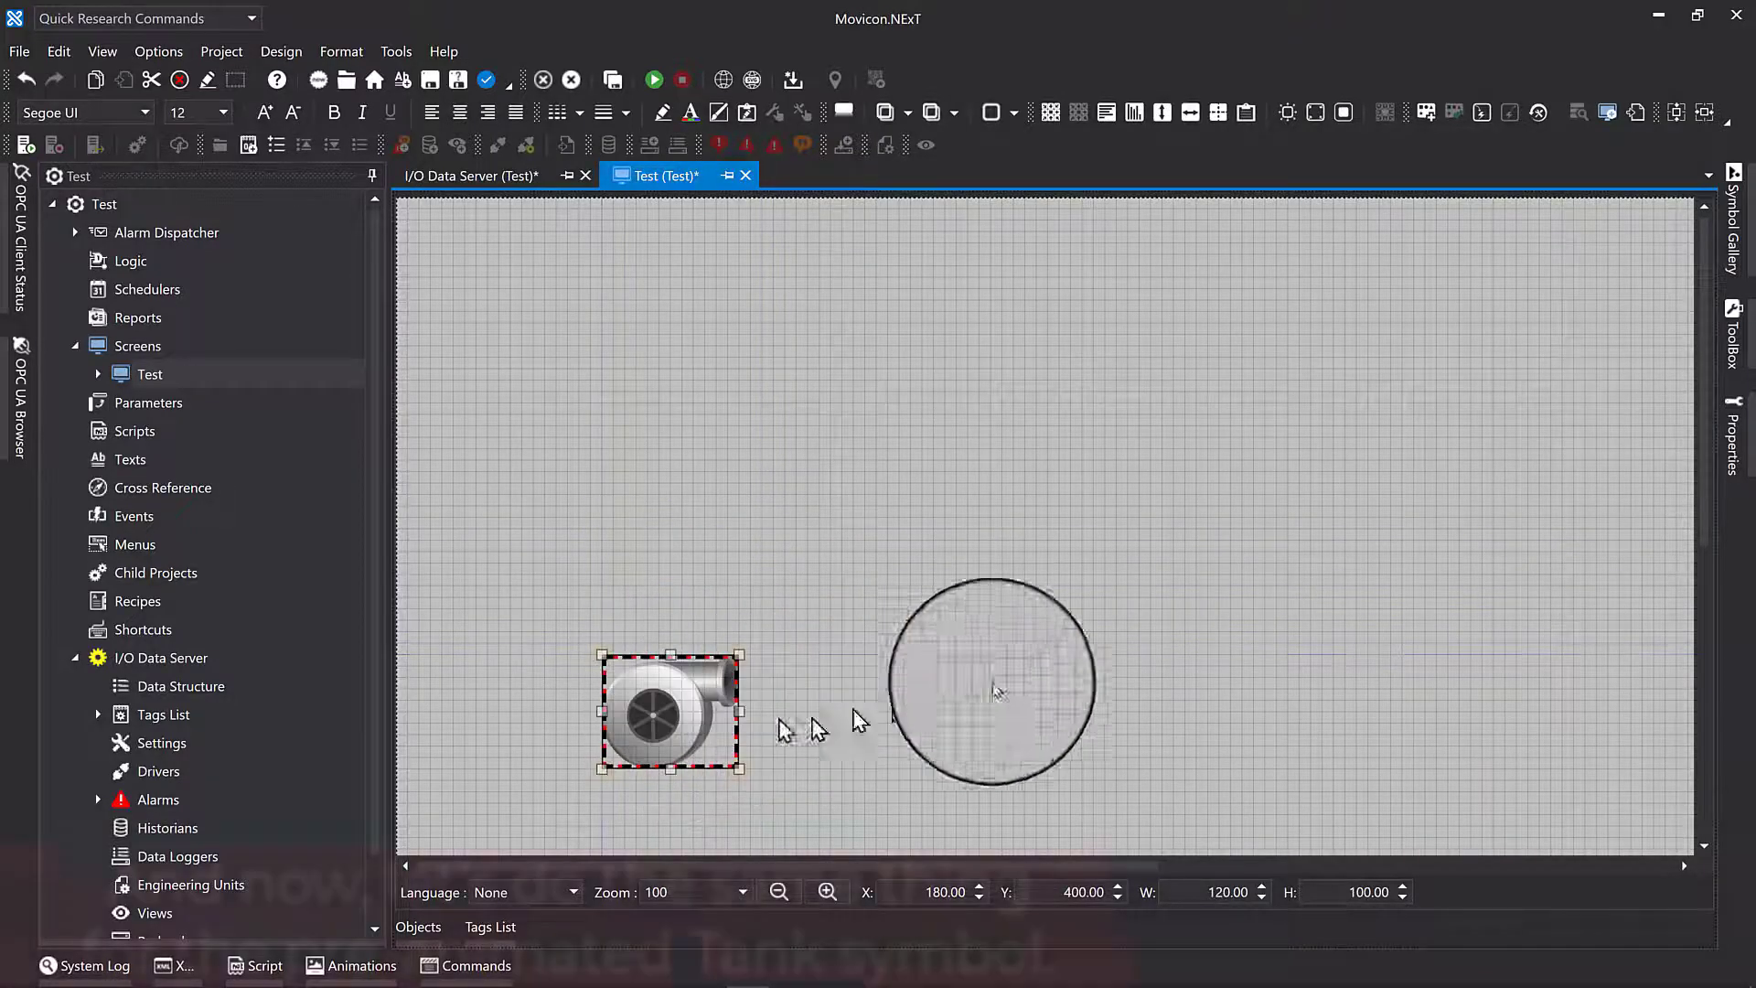
# Drop the third Analog Animated tank from the Tanks category onto the canvas
pyautogui.click(1734, 259)
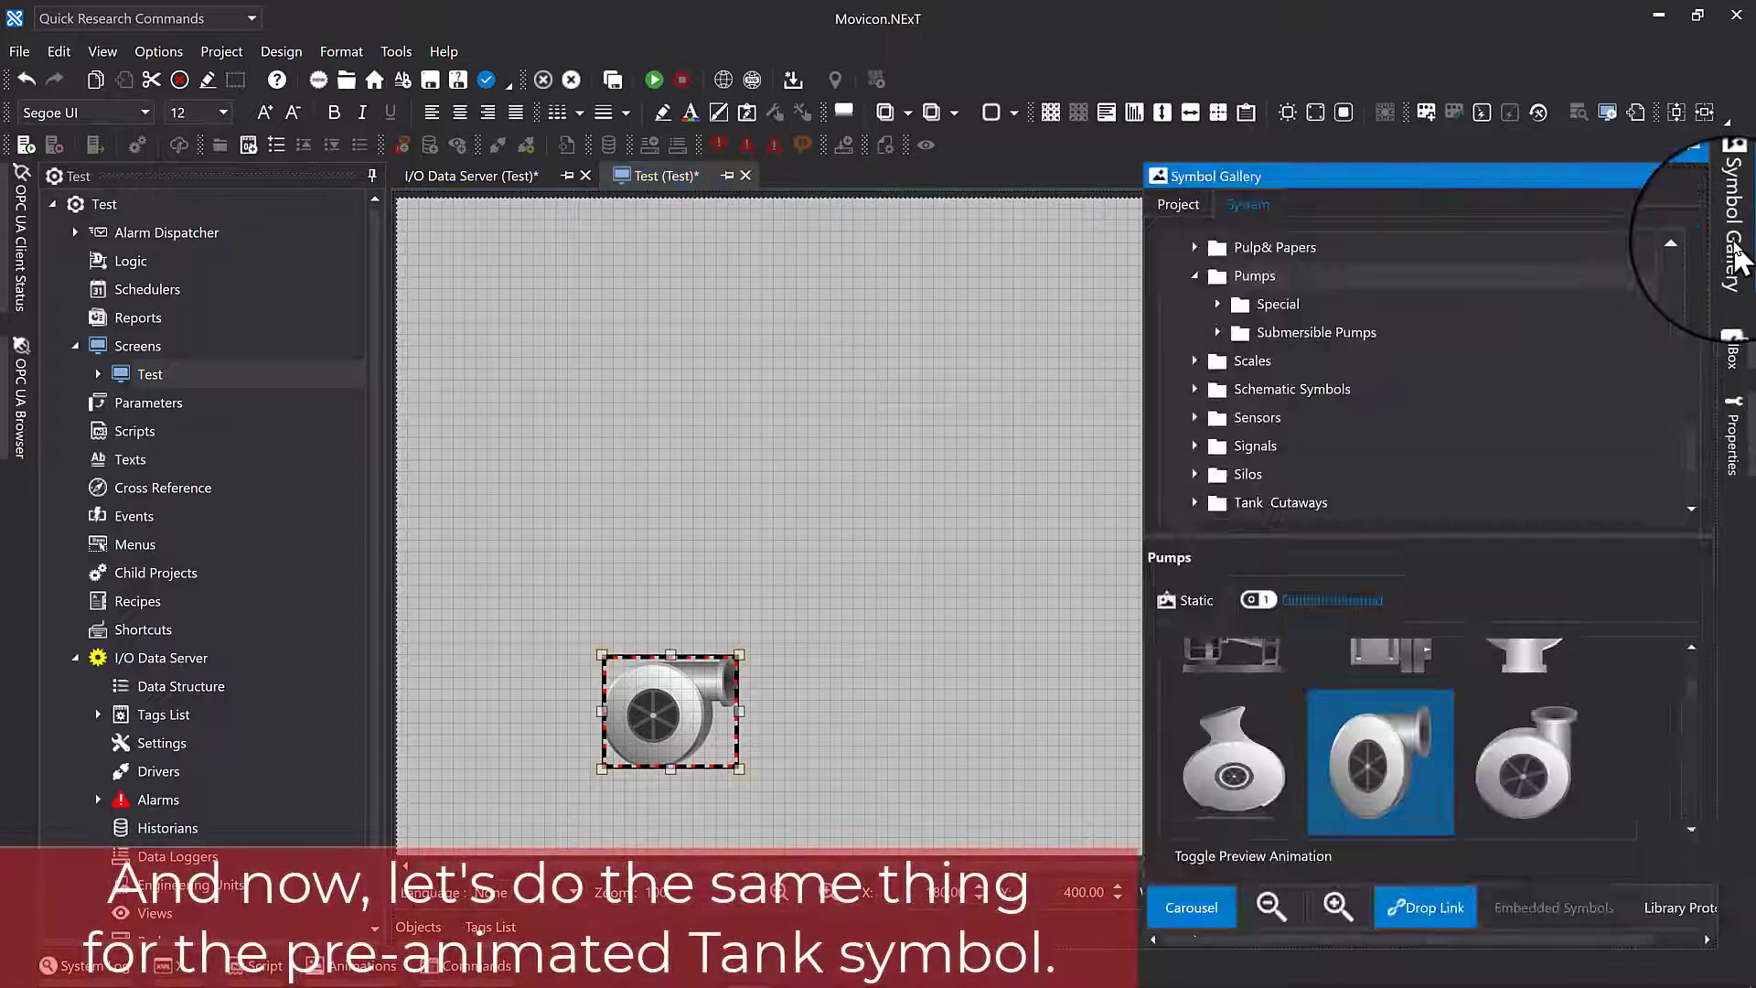
pyautogui.scroll(-2, 1271, 439)
pyautogui.click(1265, 364)
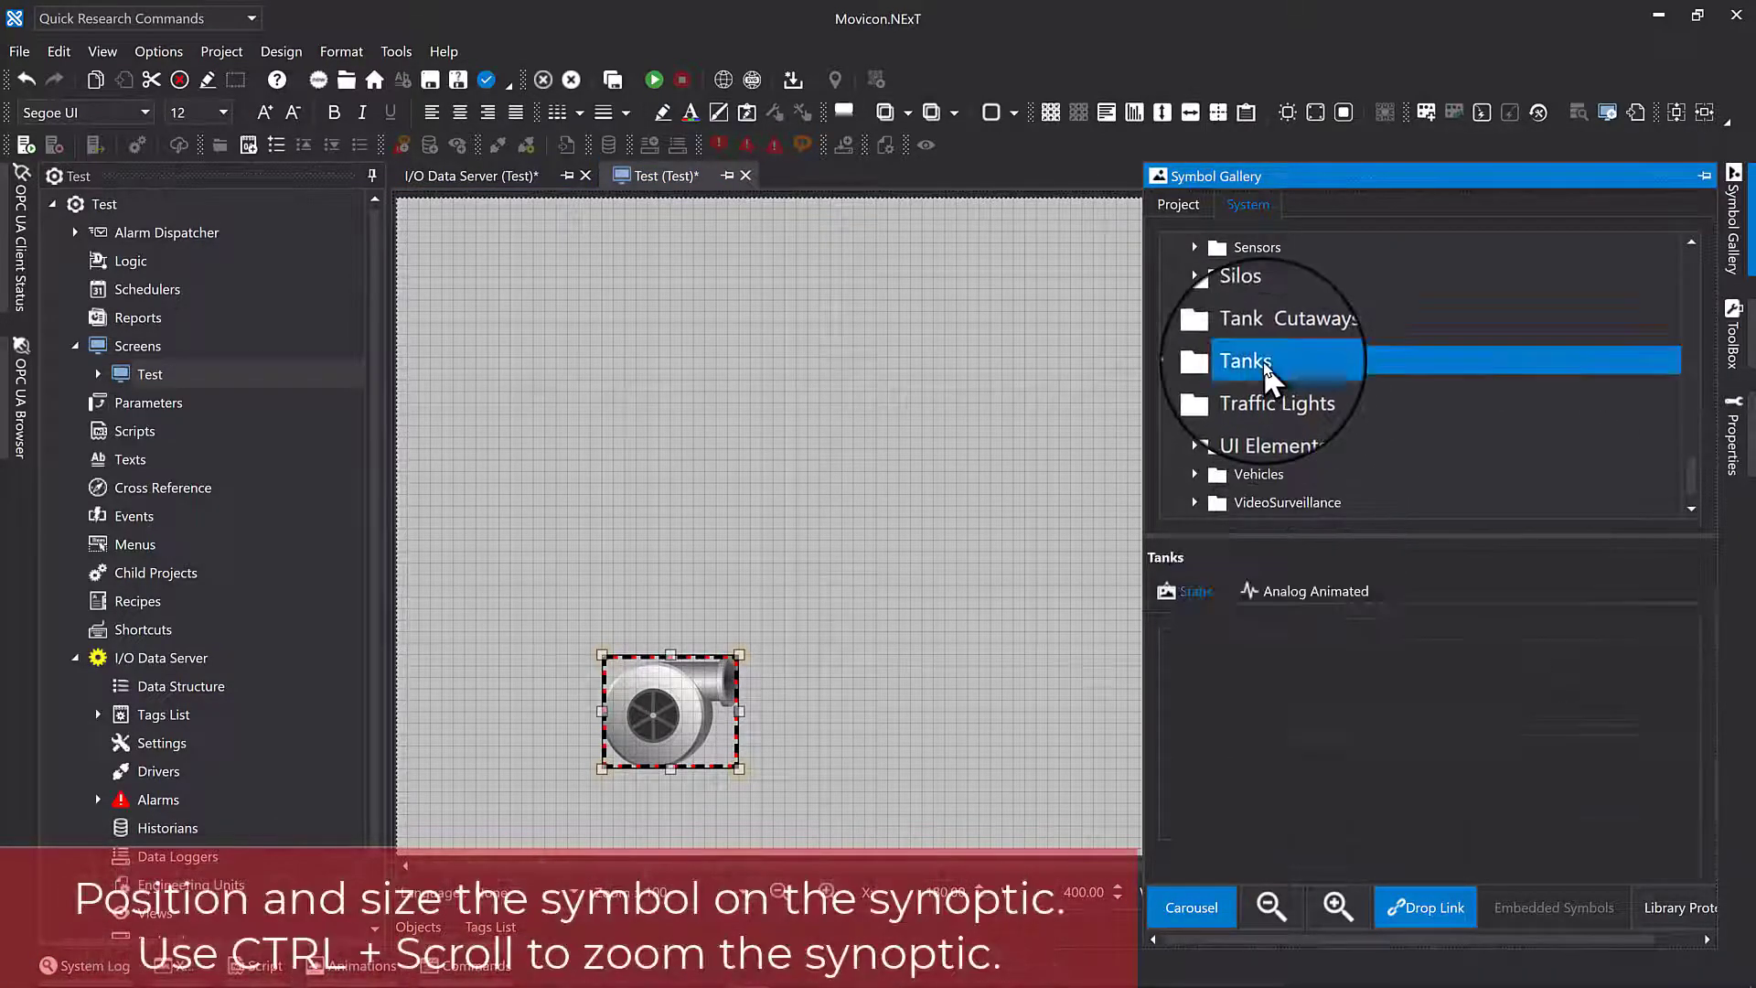
pyautogui.click(1317, 599)
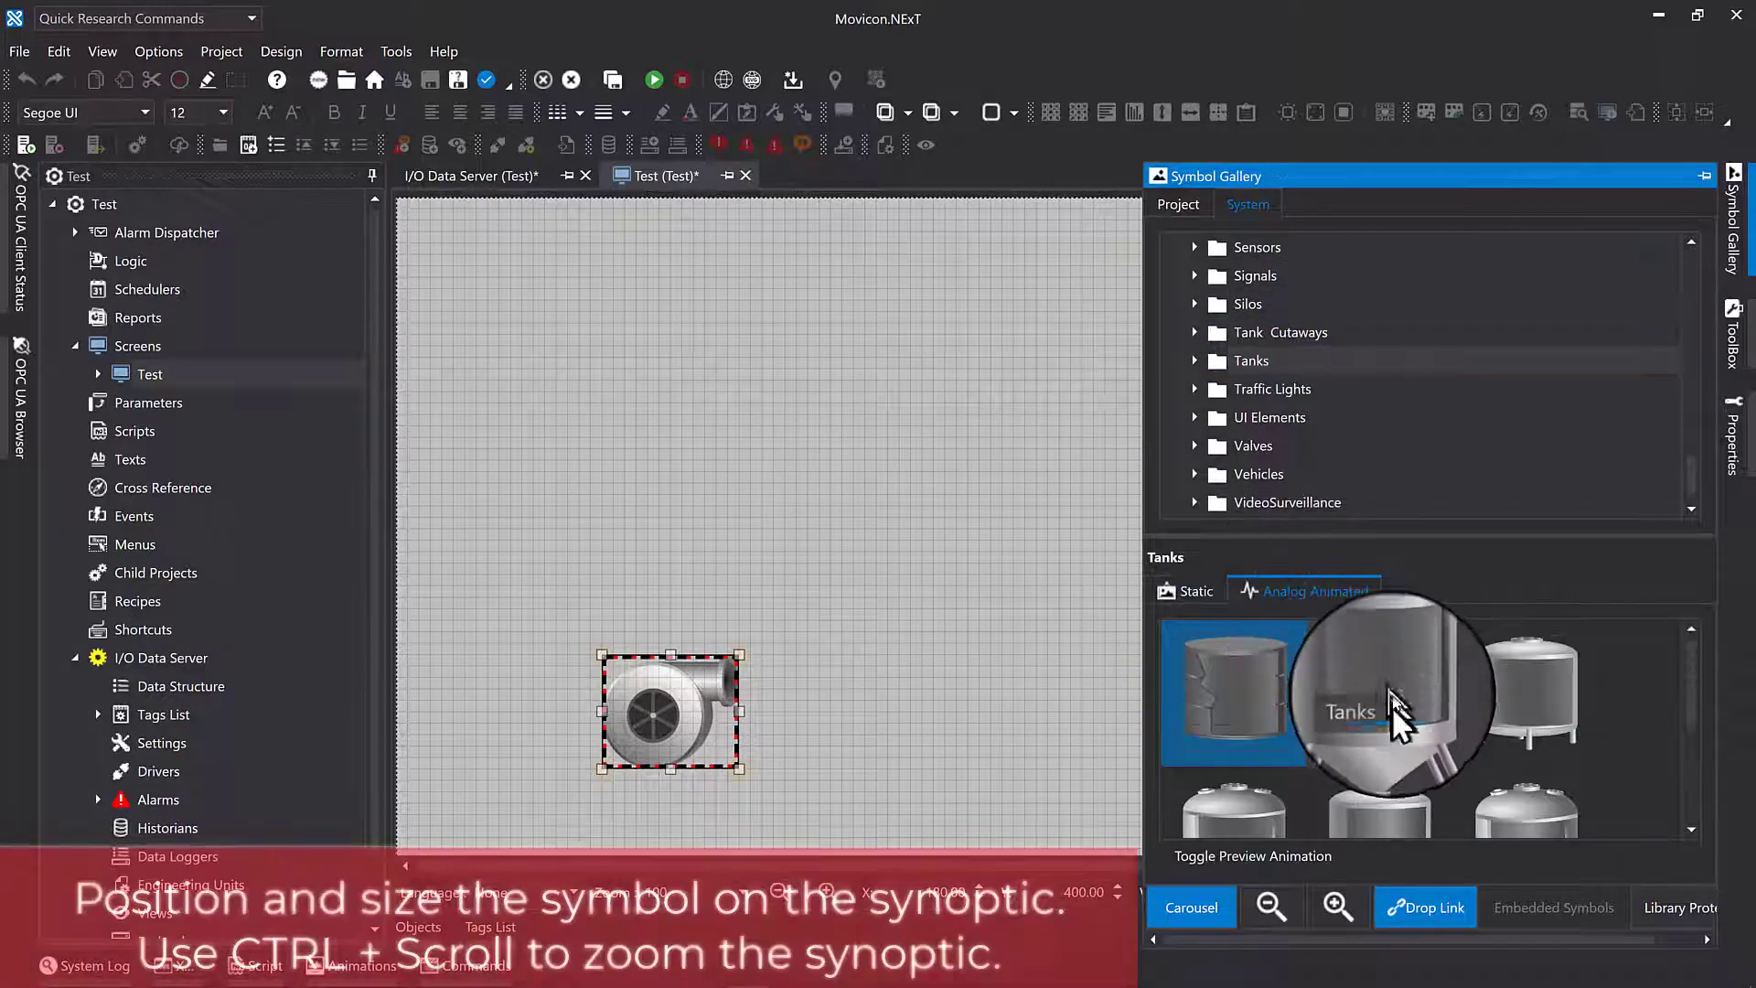
pyautogui.click(1565, 681)
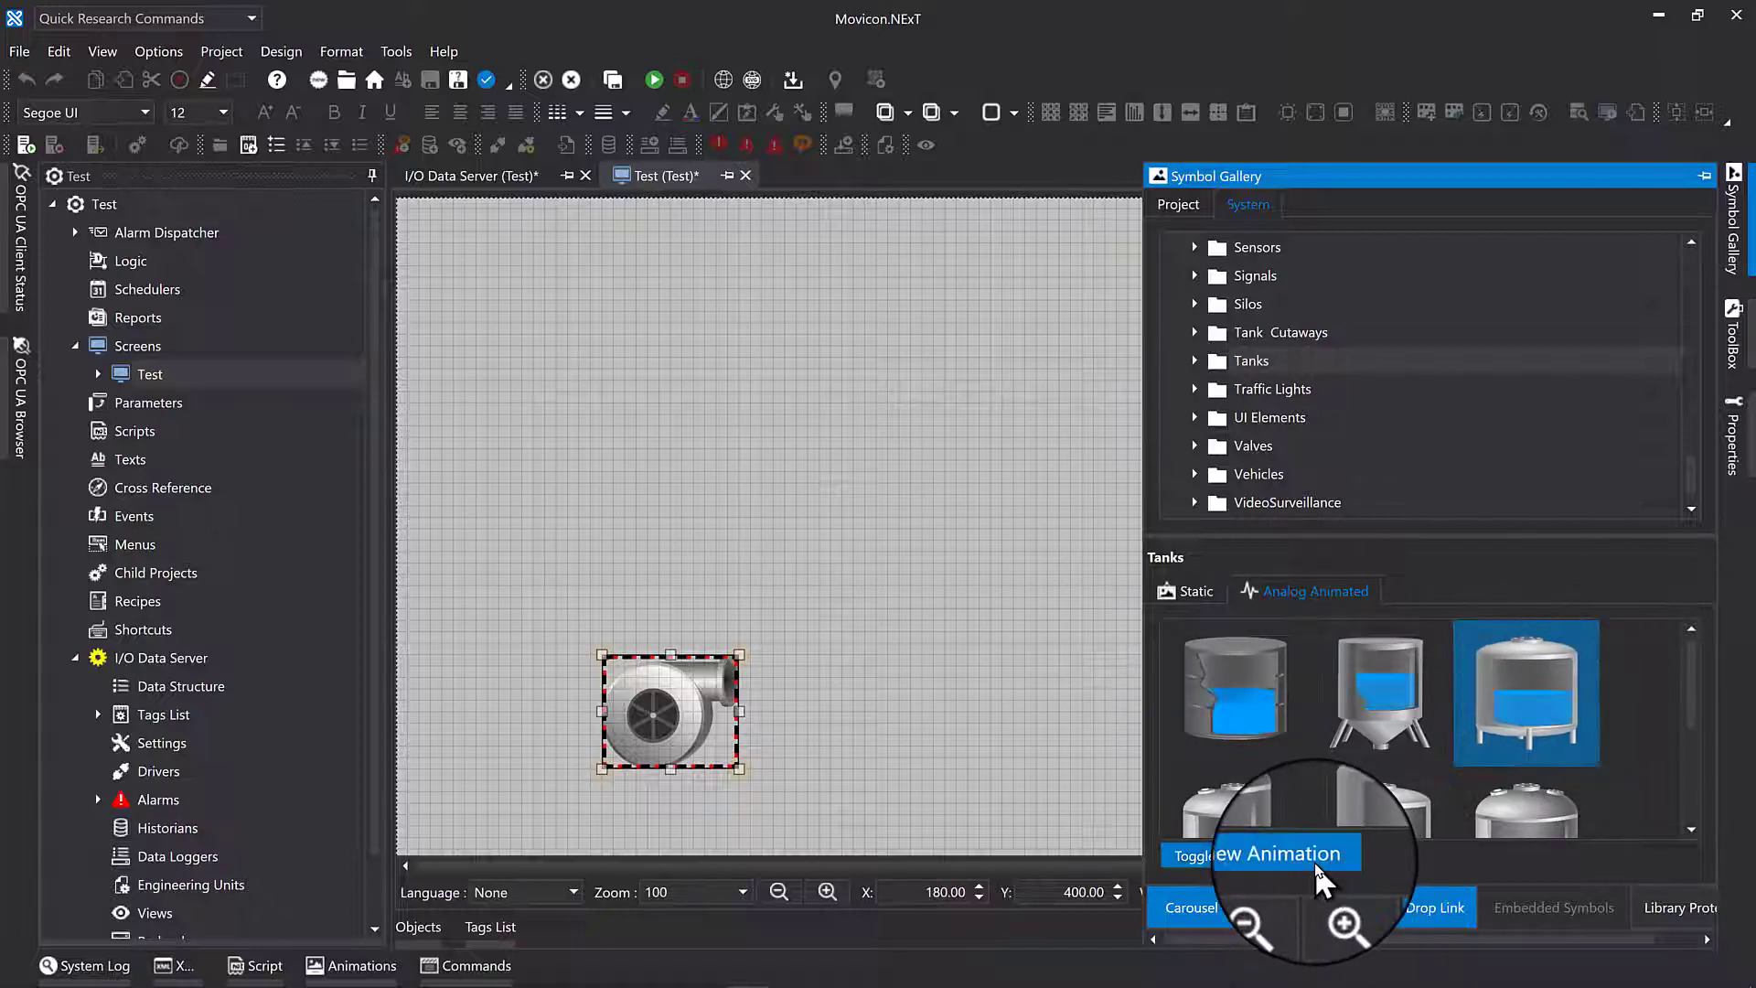
pyautogui.moveTo(1463, 640); pyautogui.dragTo(1051, 576)
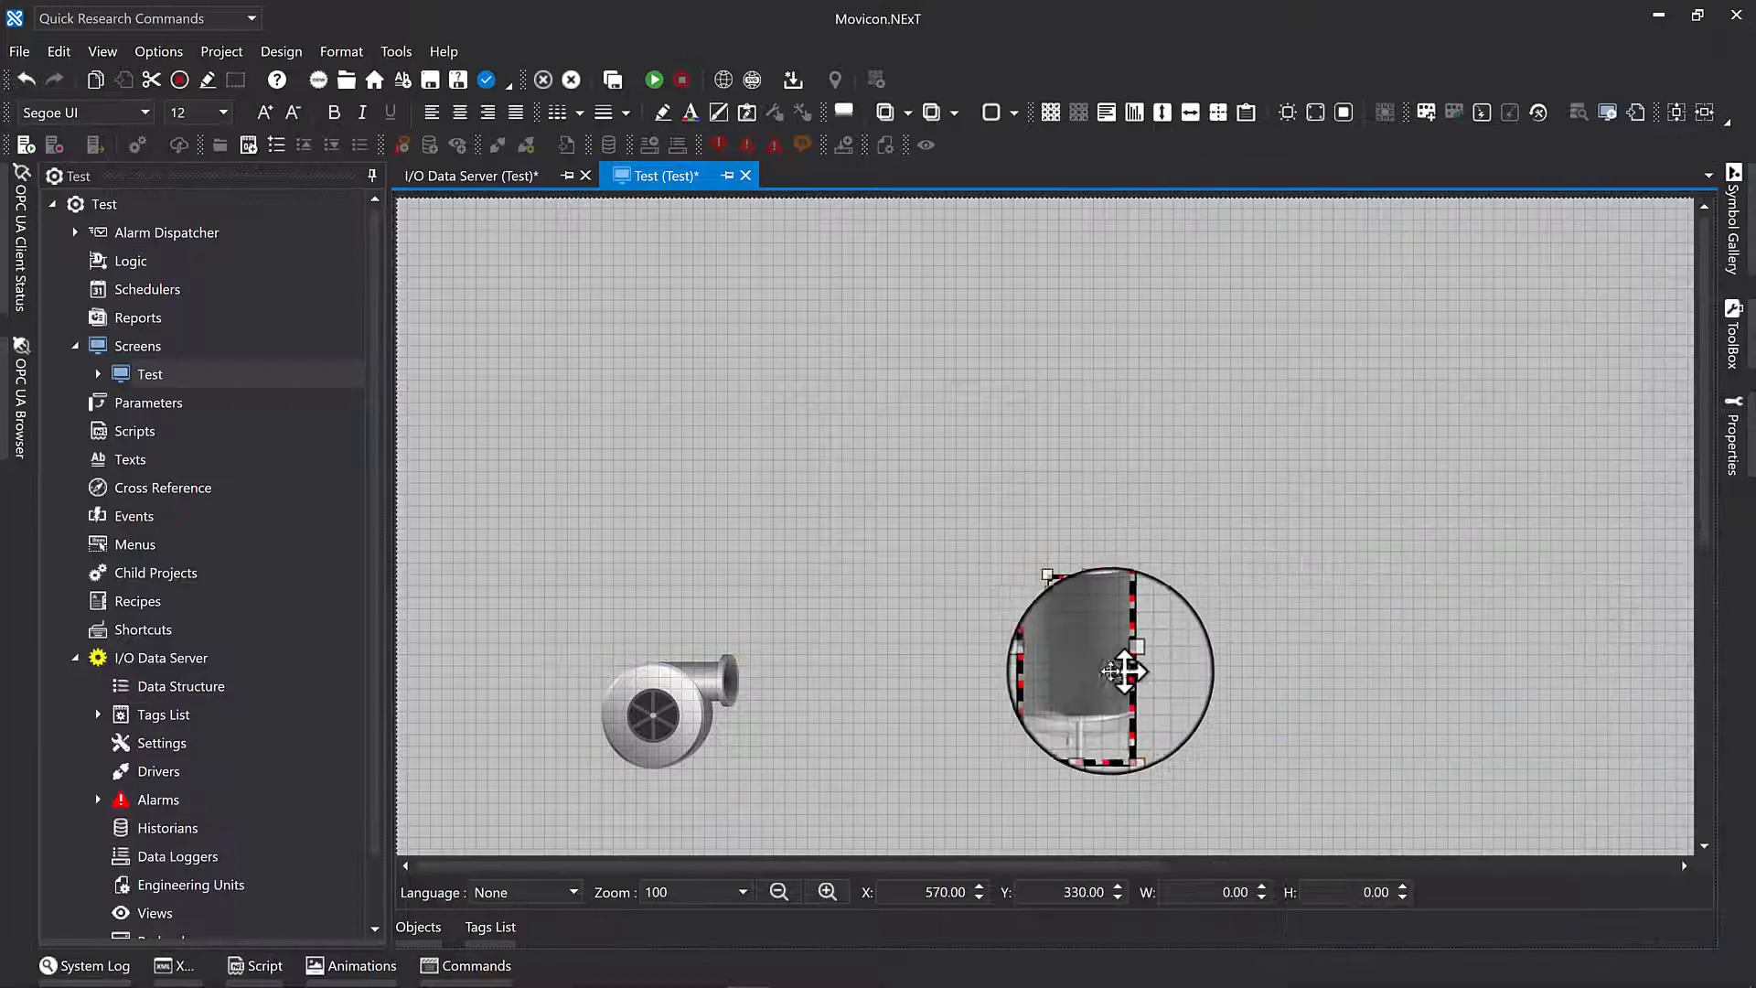
# Resize the tank to 300×310 and position it at X 860, Y 430 beside the pump
pyautogui.moveTo(1114, 660); pyautogui.dragTo(1371, 669)
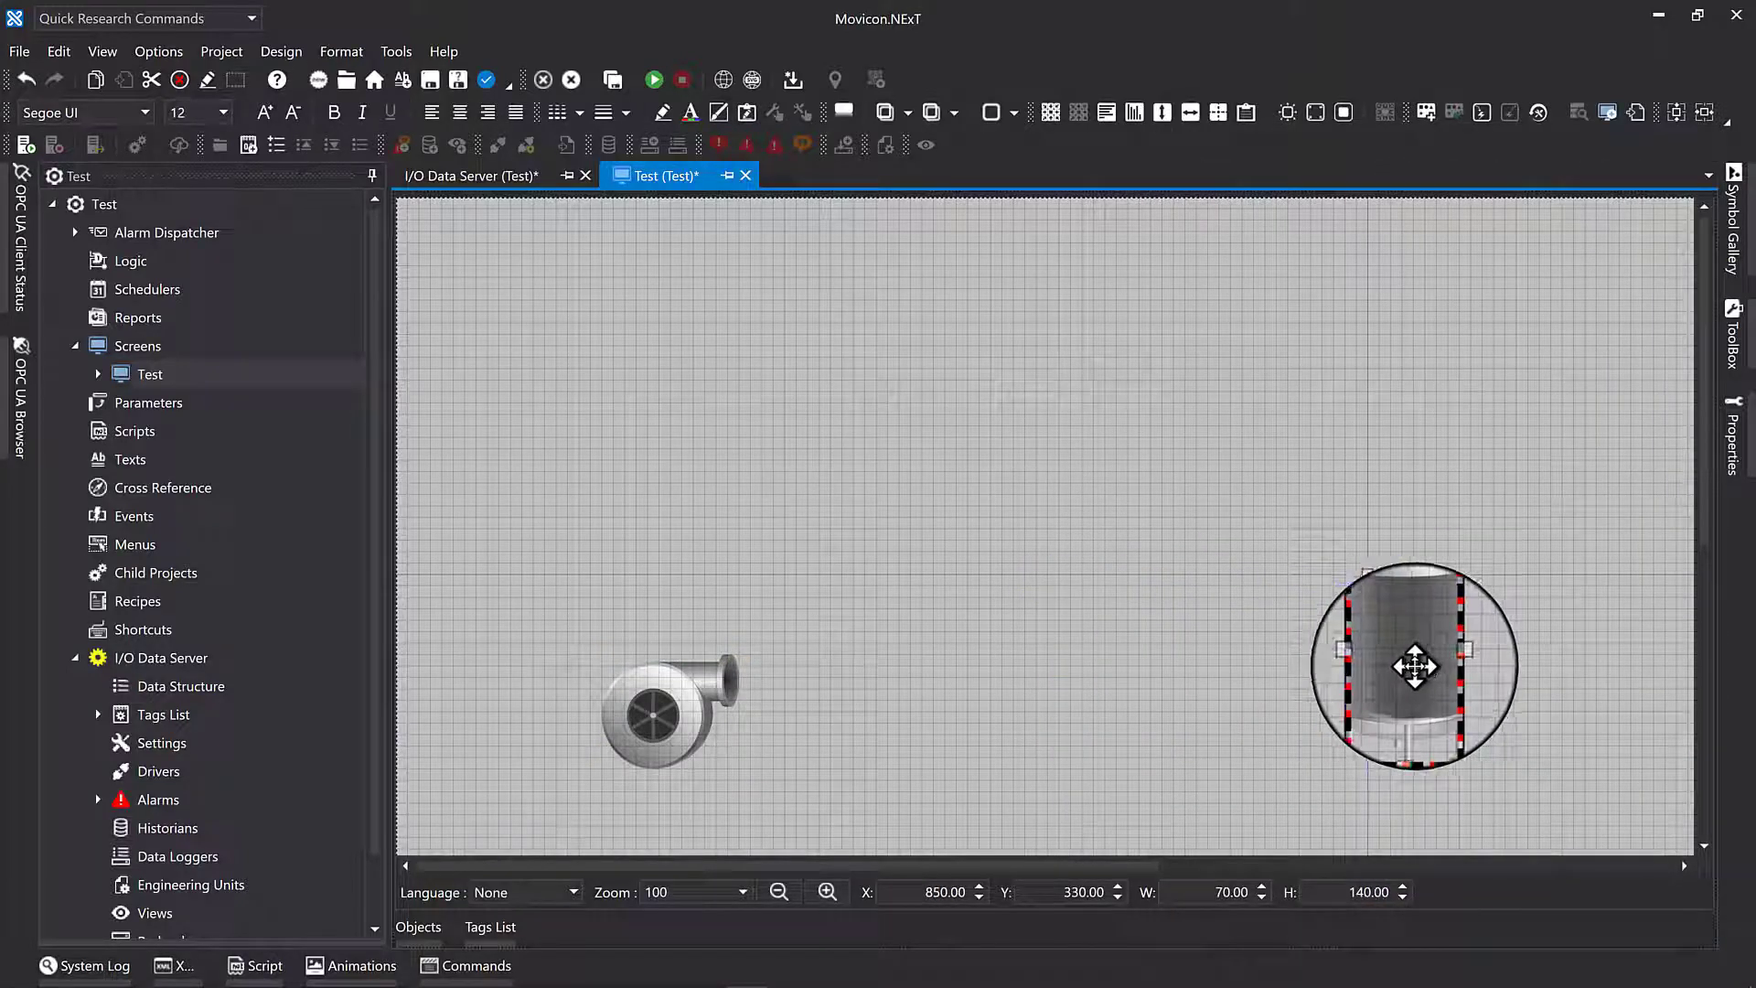
pyautogui.scroll(-2, 1415, 666)
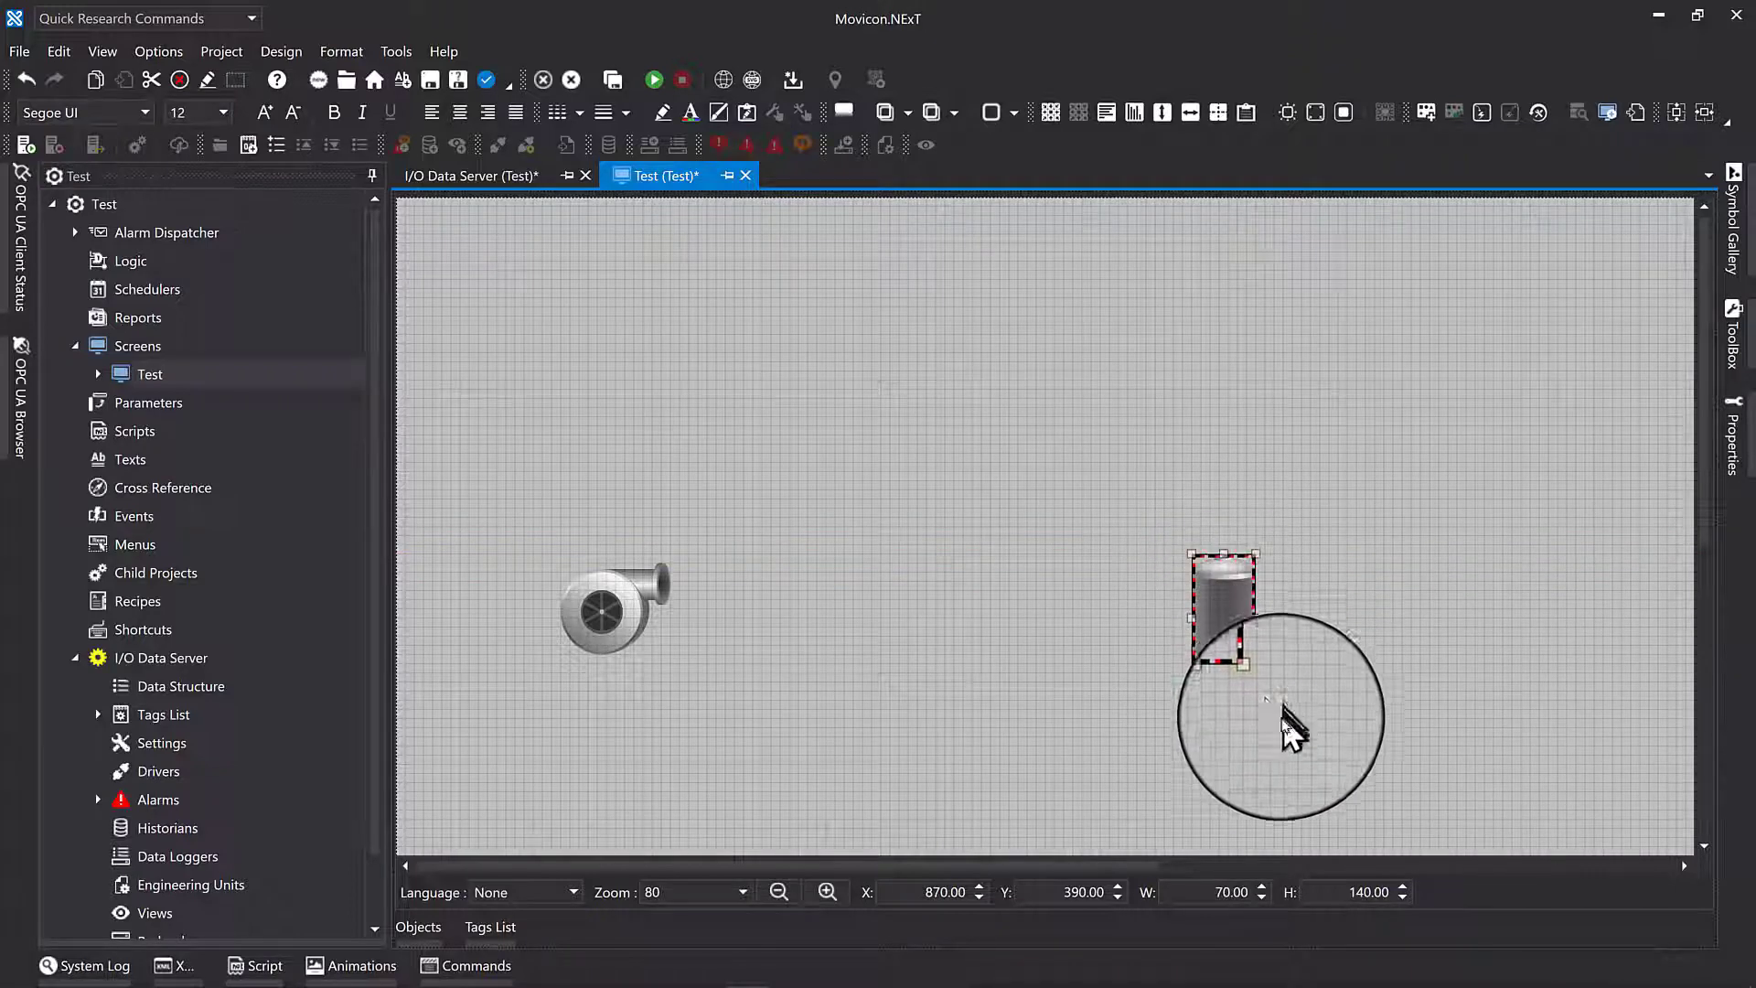
pyautogui.moveTo(1251, 679); pyautogui.dragTo(1474, 835)
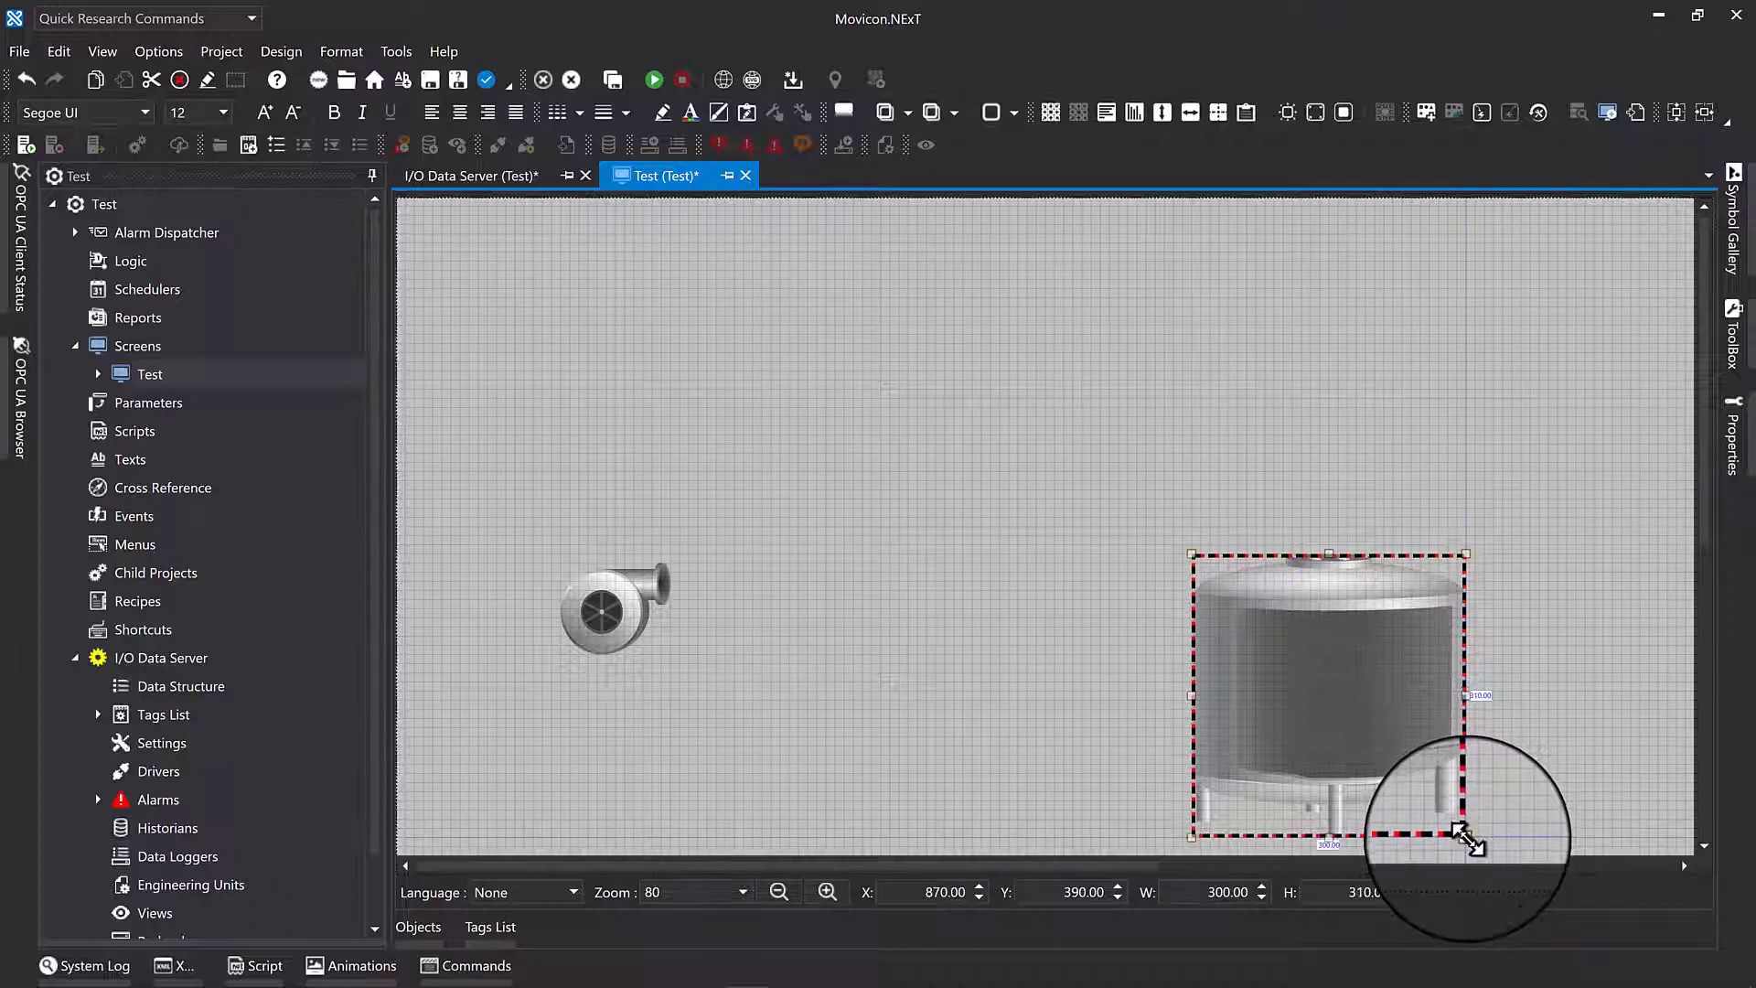
pyautogui.moveTo(1399, 729); pyautogui.dragTo(1293, 713)
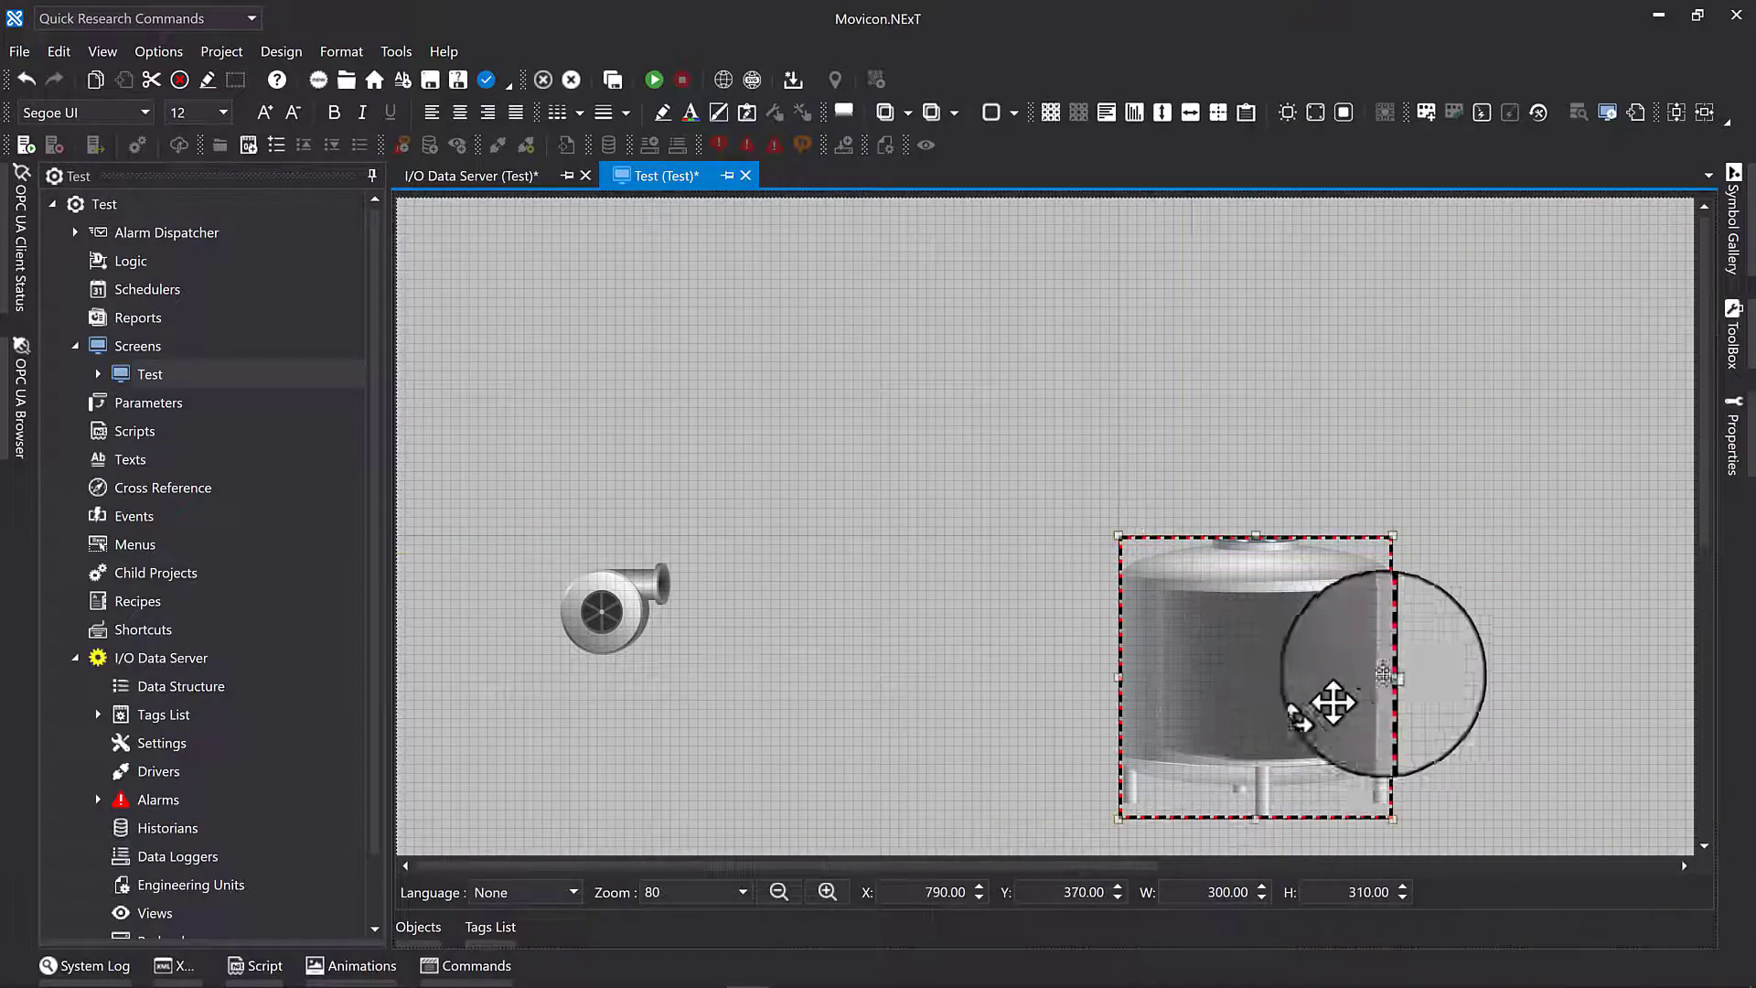
pyautogui.scroll(-2, 1426, 675)
pyautogui.moveTo(1303, 582); pyautogui.dragTo(1350, 626)
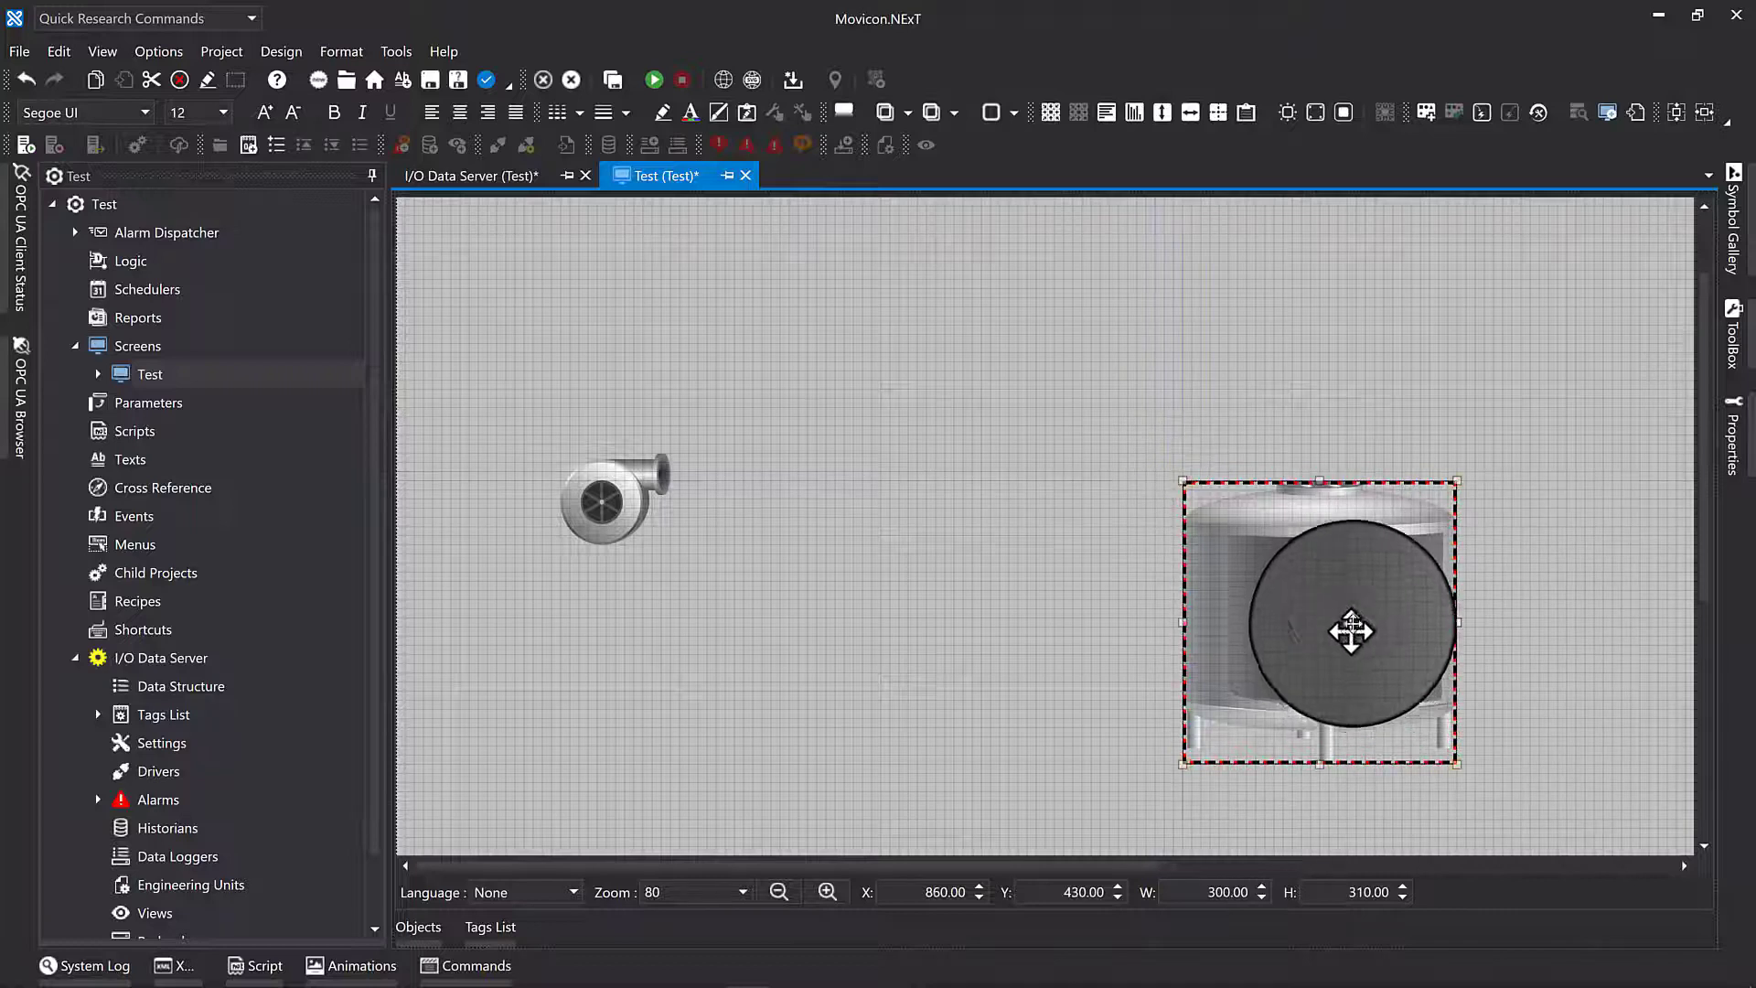
# Add a Pipe Line from the ToolBox Draws category between pump and tank
pyautogui.click(1731, 343)
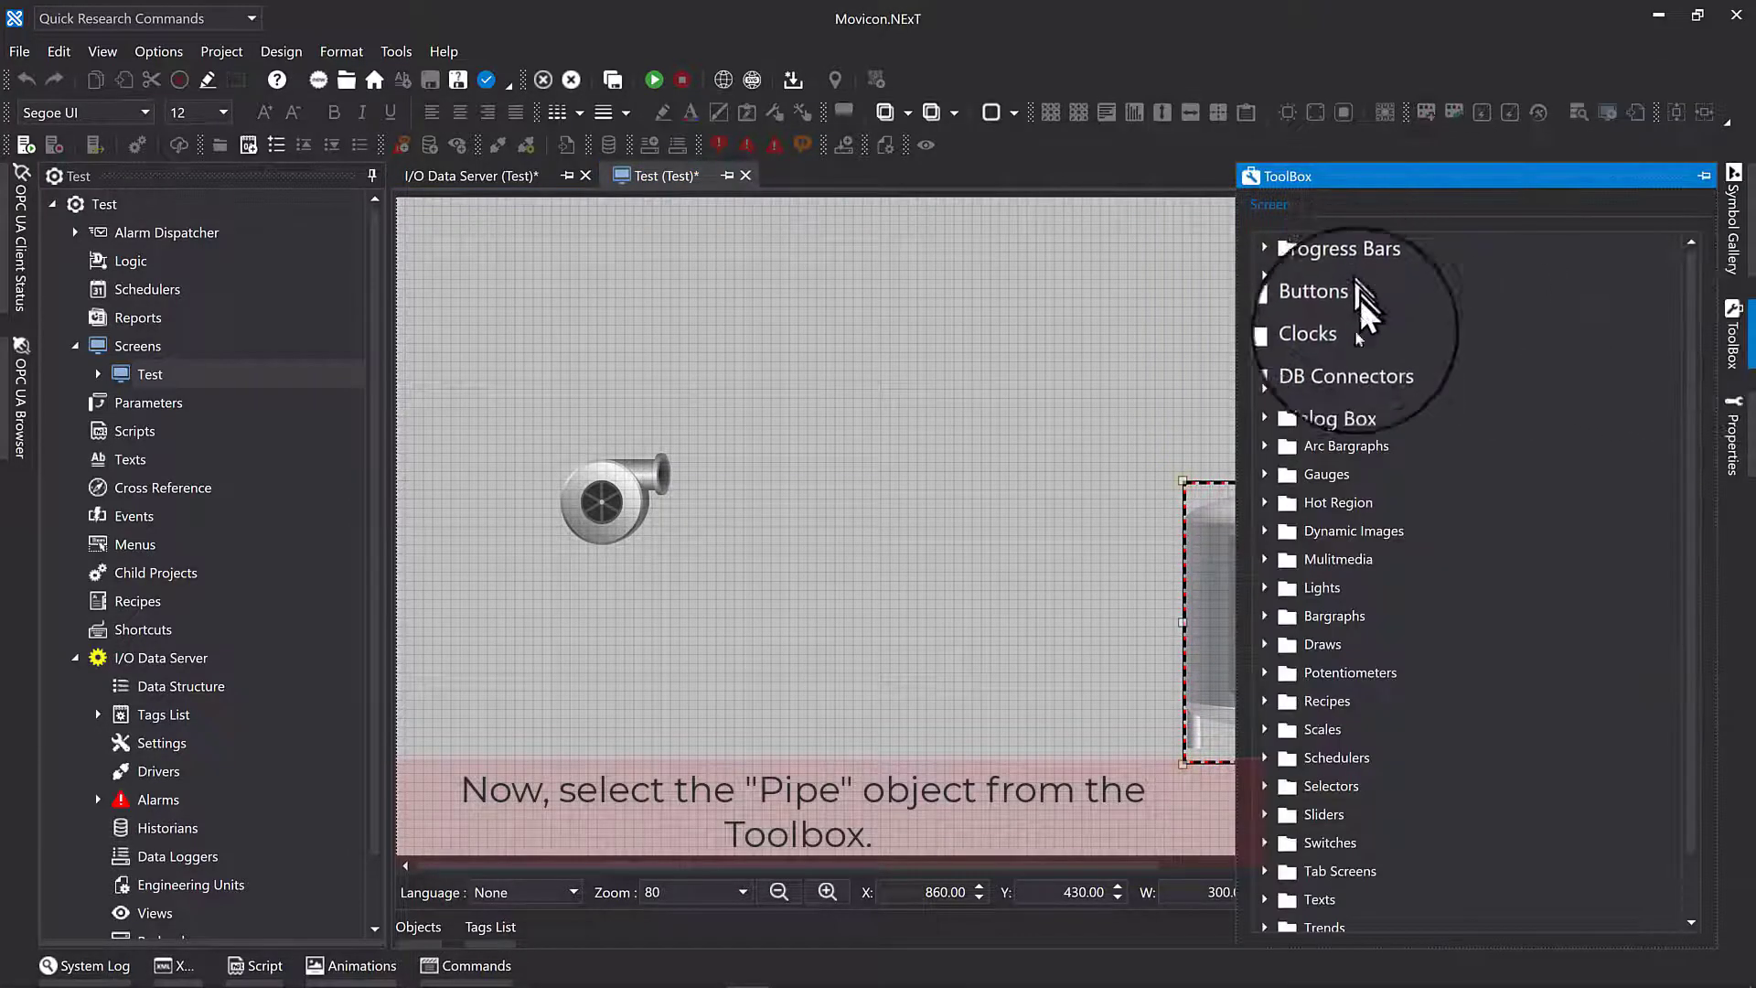
pyautogui.click(1265, 644)
pyautogui.scroll(-2, 1294, 686)
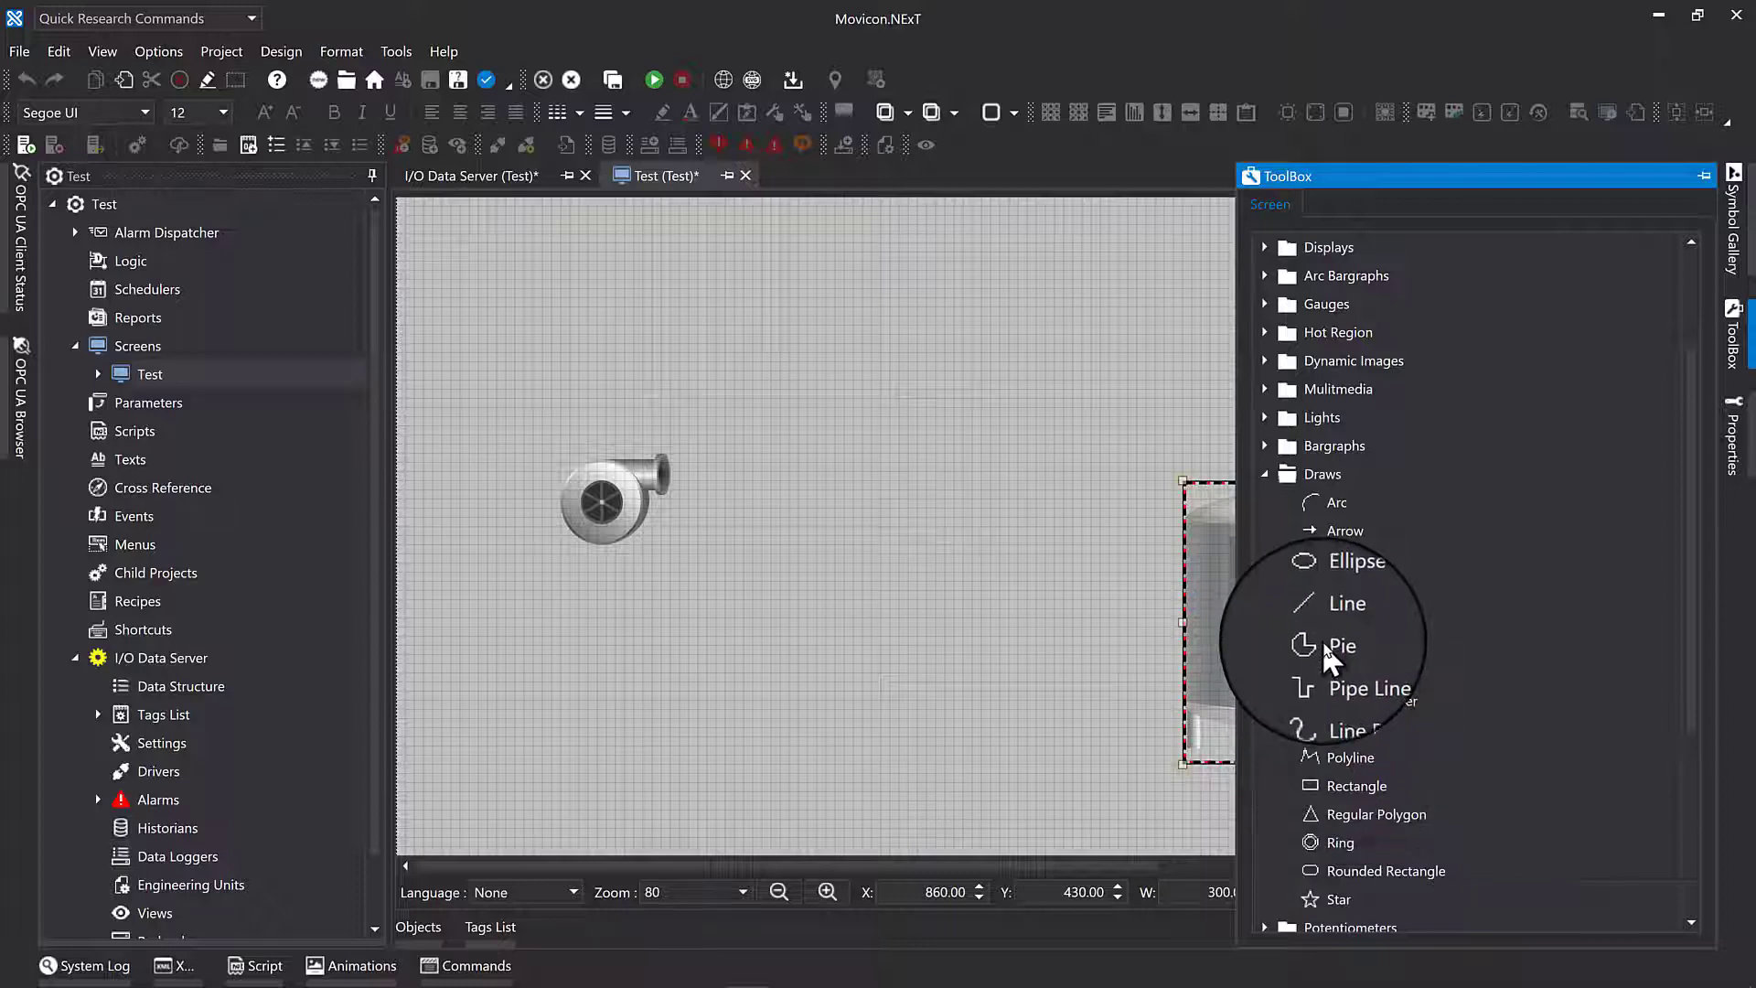
pyautogui.moveTo(1346, 686); pyautogui.dragTo(799, 396)
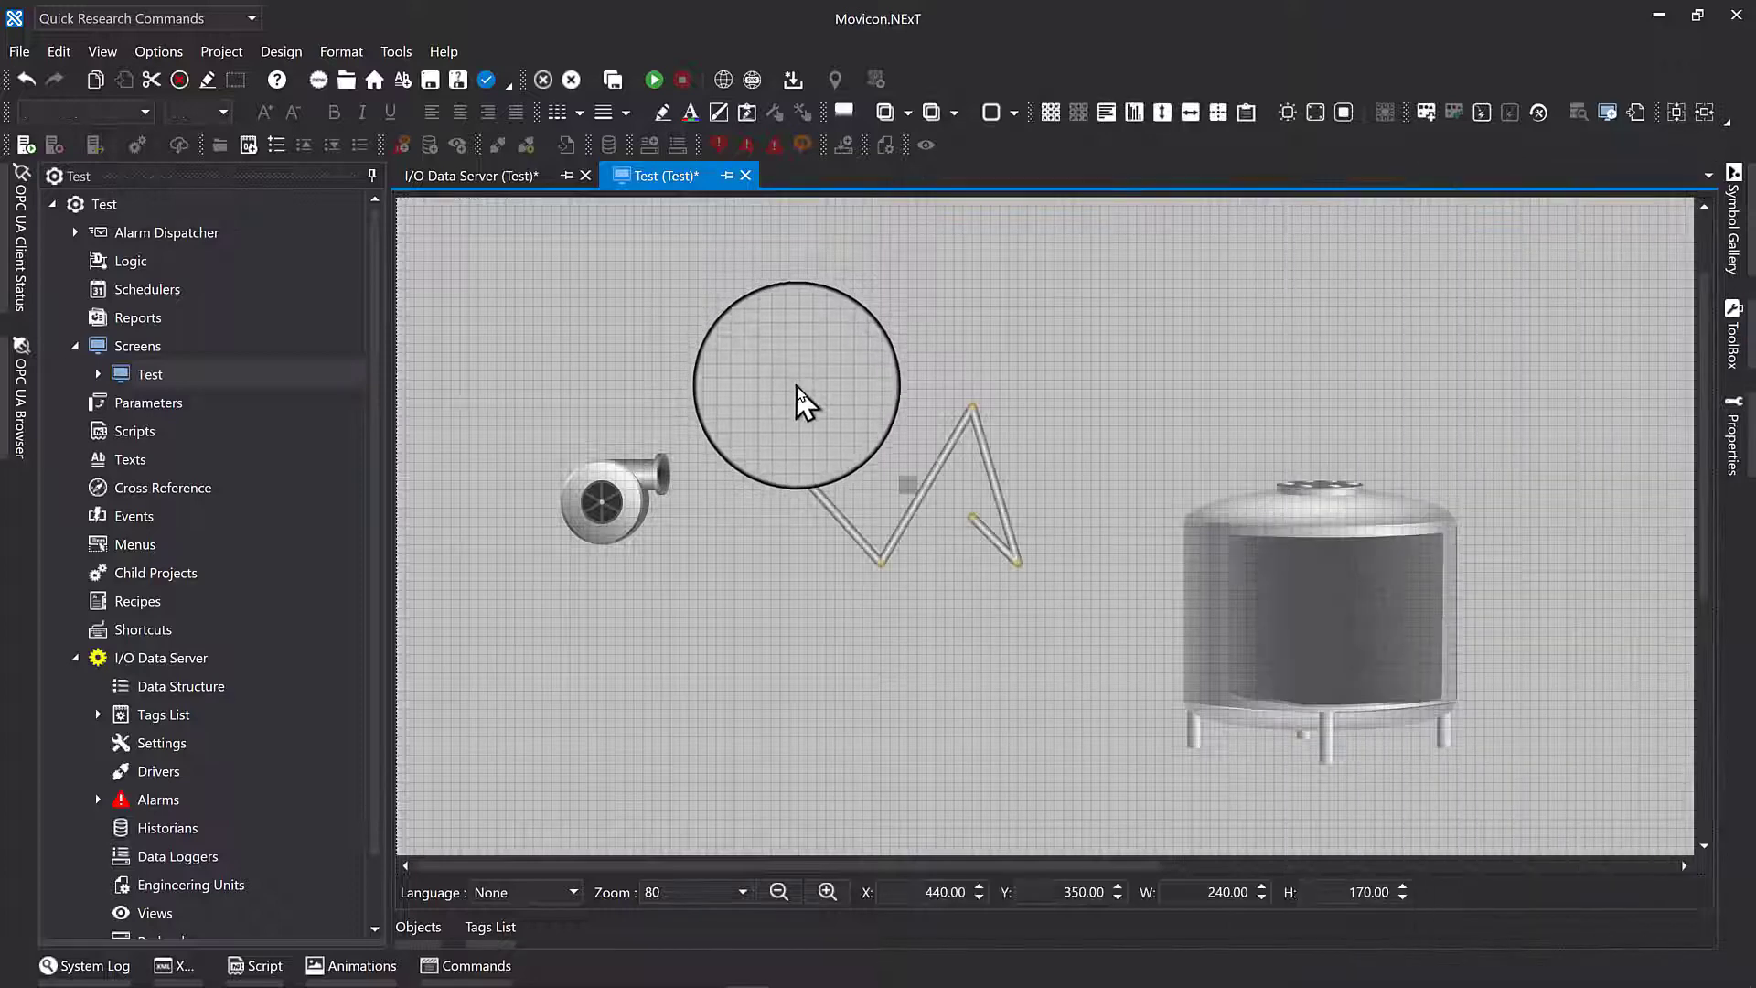
# Route the pipe from the pump outlet up and across, dropping into the tank top
pyautogui.moveTo(804, 479); pyautogui.dragTo(671, 471)
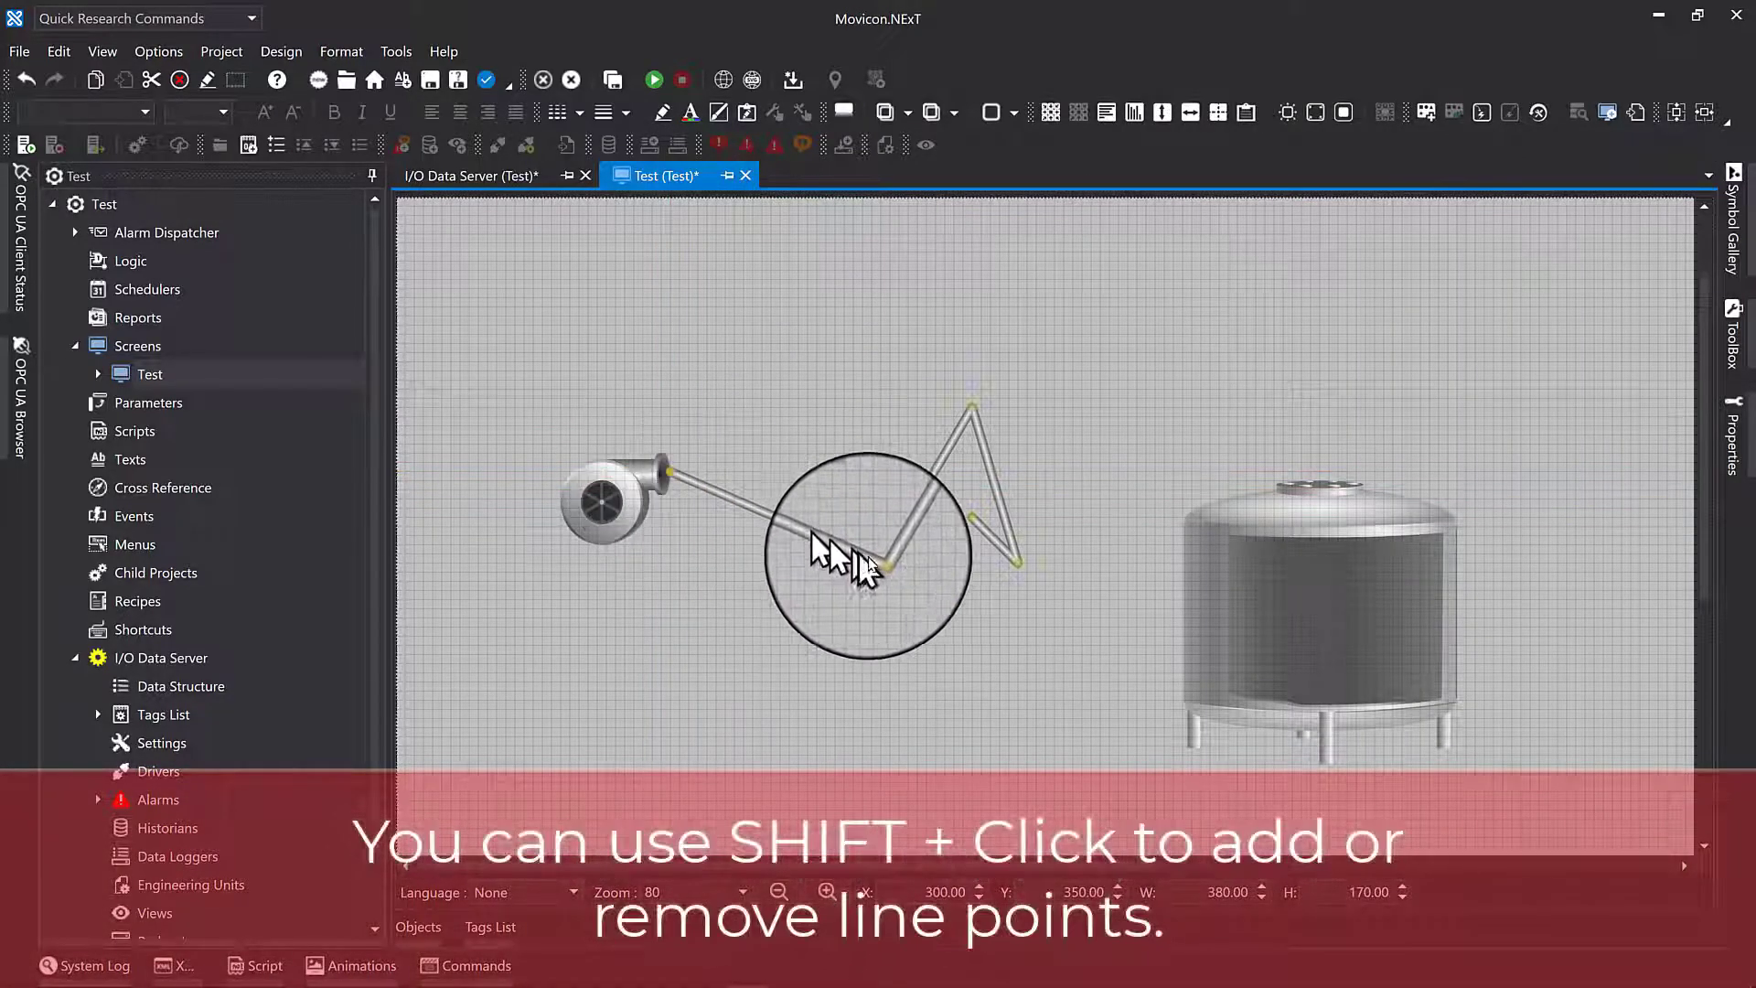
pyautogui.moveTo(881, 562); pyautogui.dragTo(881, 474)
pyautogui.moveTo(973, 412); pyautogui.dragTo(883, 330)
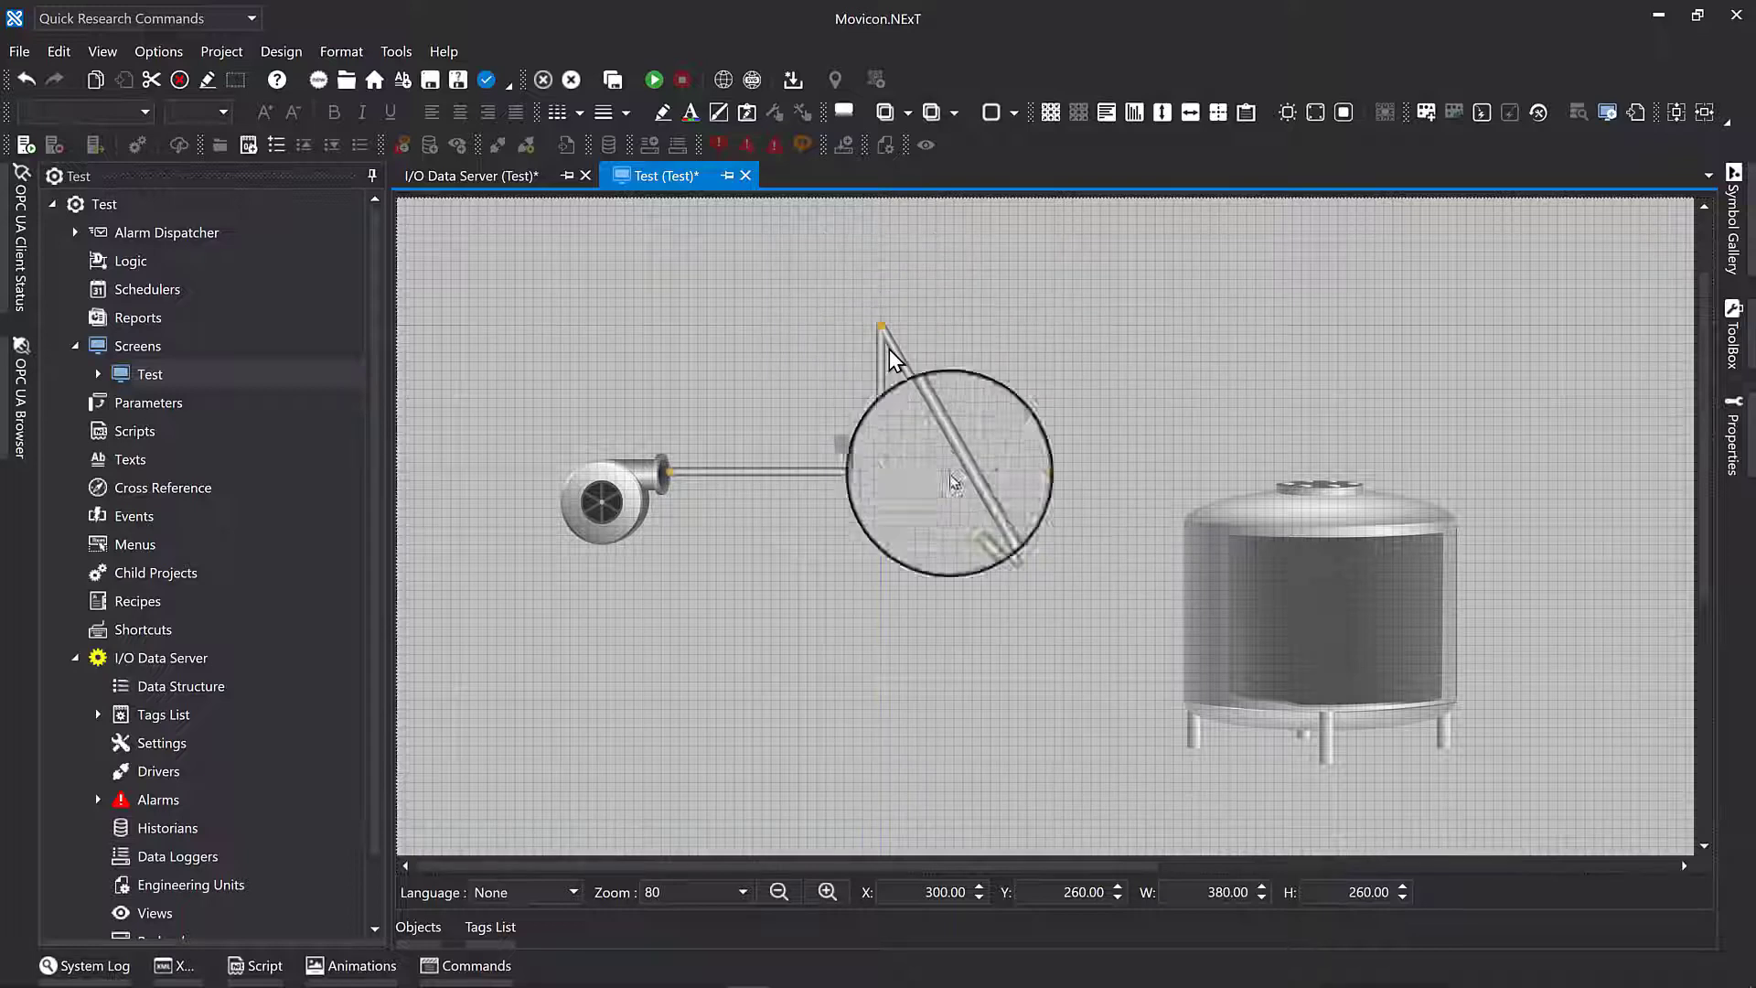
pyautogui.moveTo(1018, 562); pyautogui.dragTo(1303, 326)
pyautogui.moveTo(973, 521); pyautogui.dragTo(1321, 483)
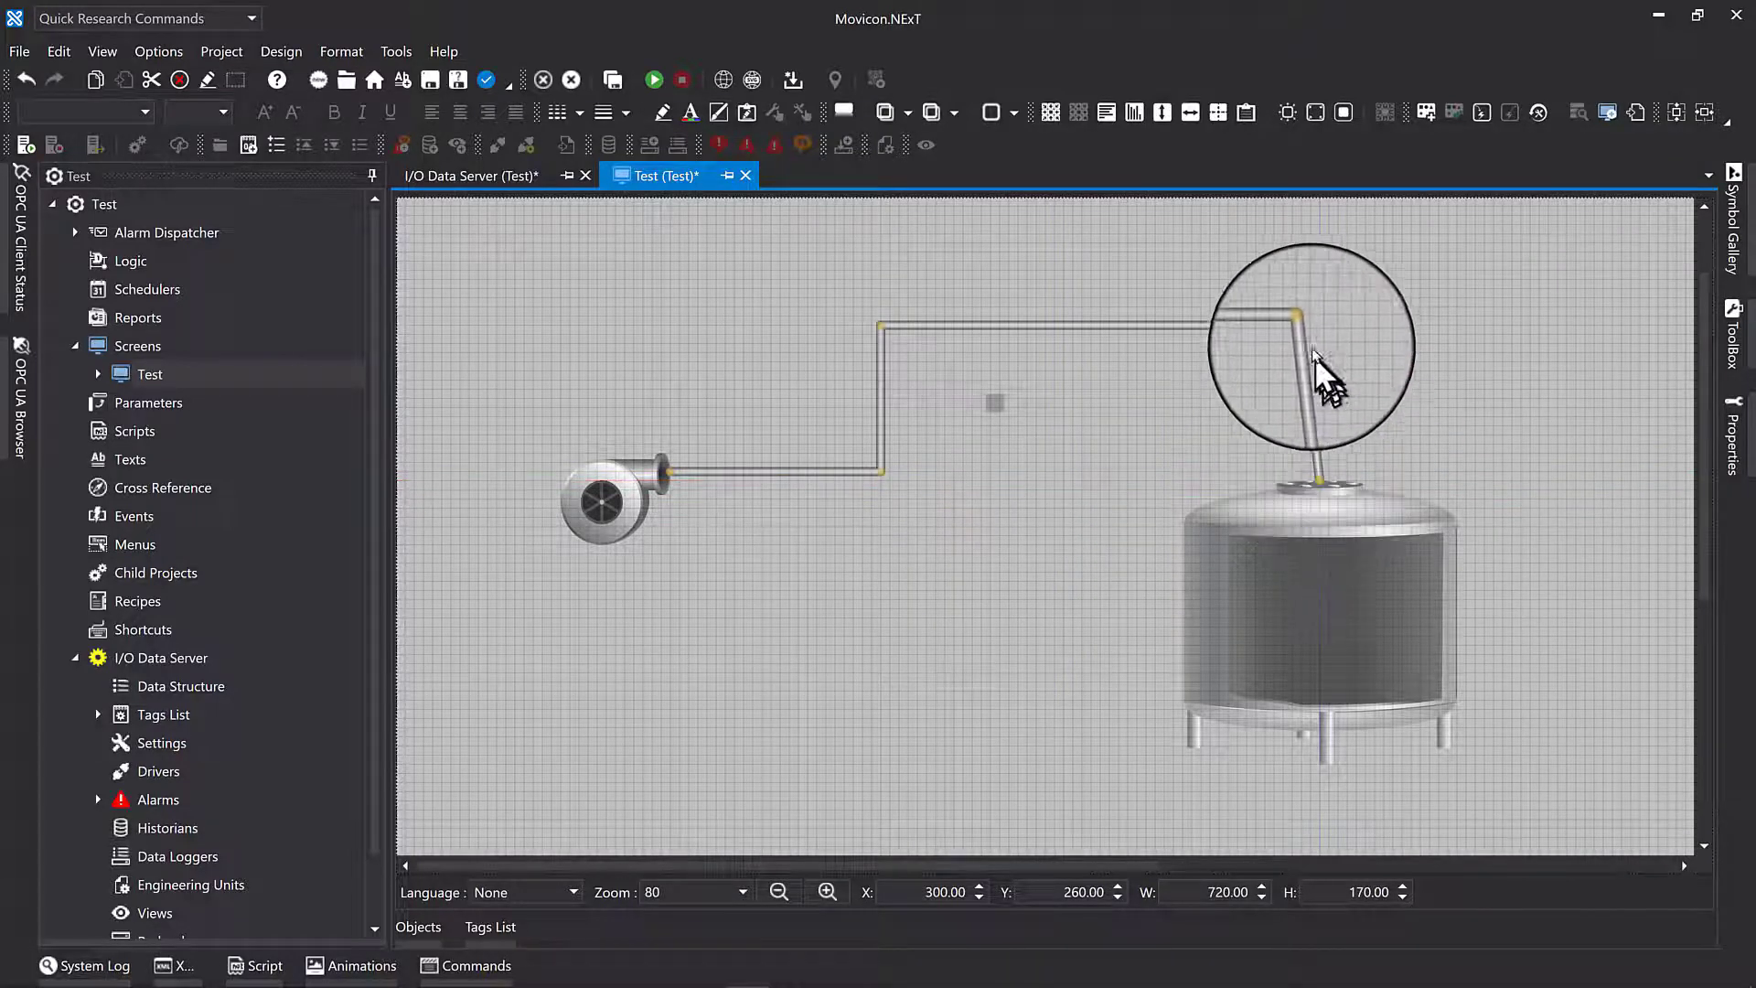
pyautogui.moveTo(1303, 328); pyautogui.dragTo(1324, 329)
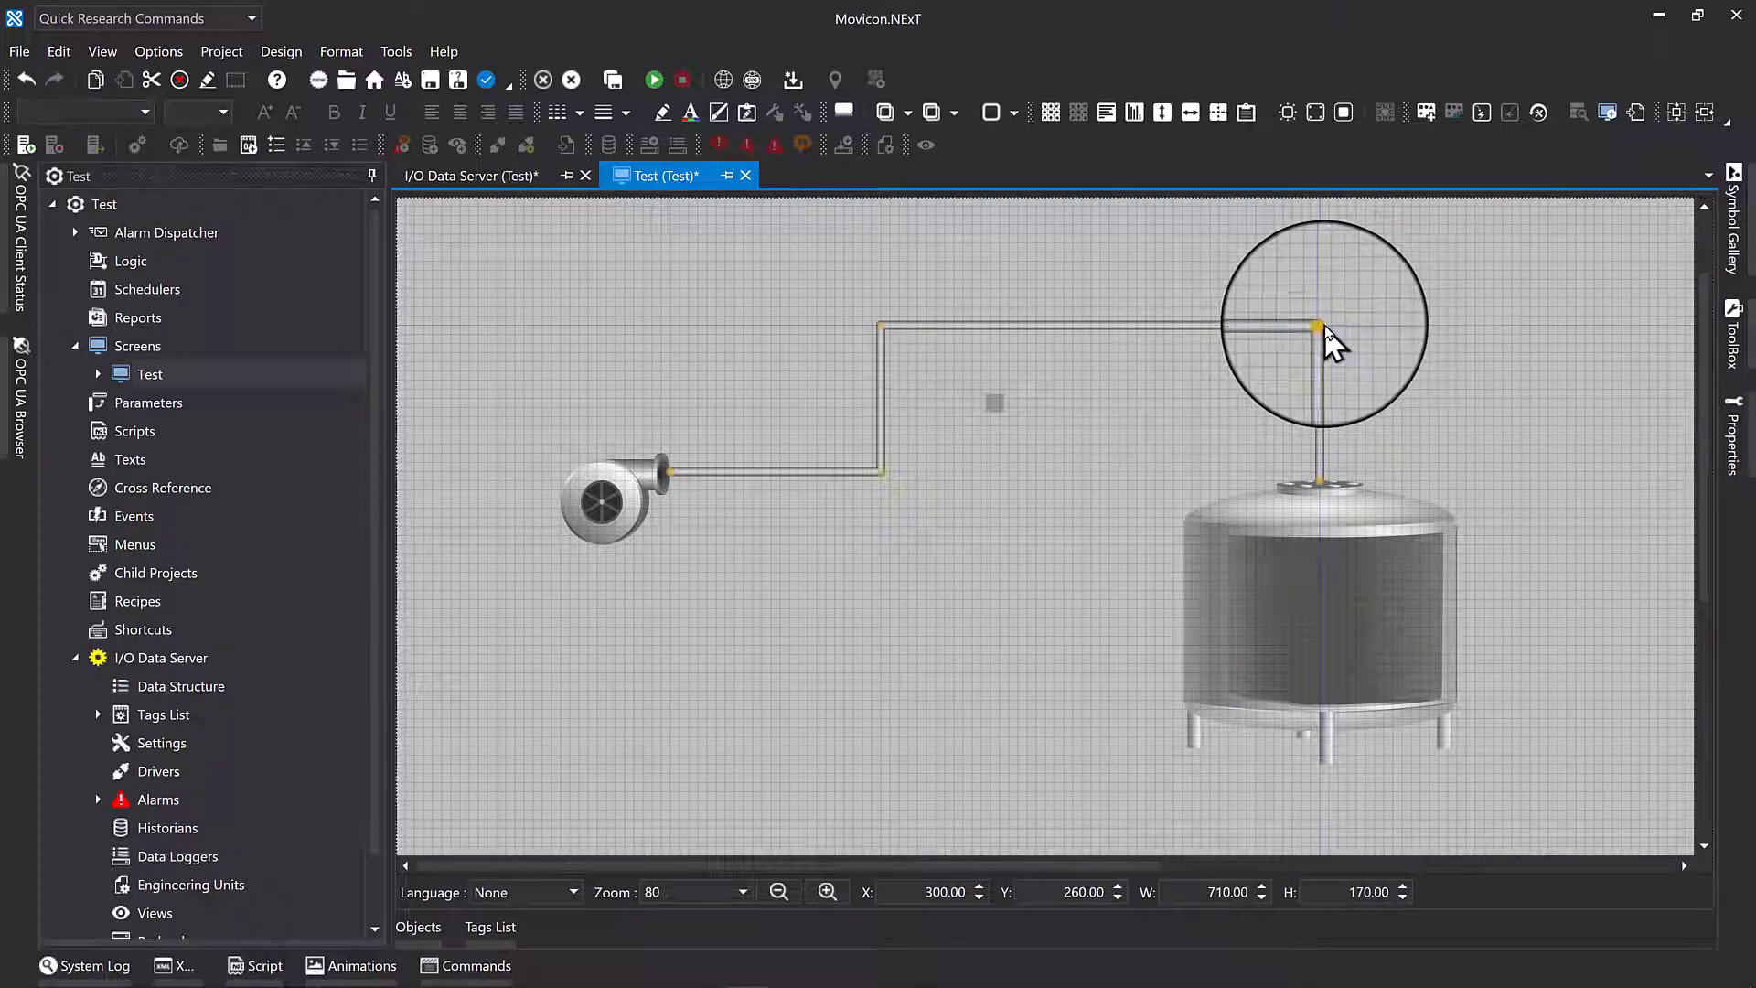
# Change the pipe's Stroke Thickness in Element Settings from 10 to 16
pyautogui.click(1733, 448)
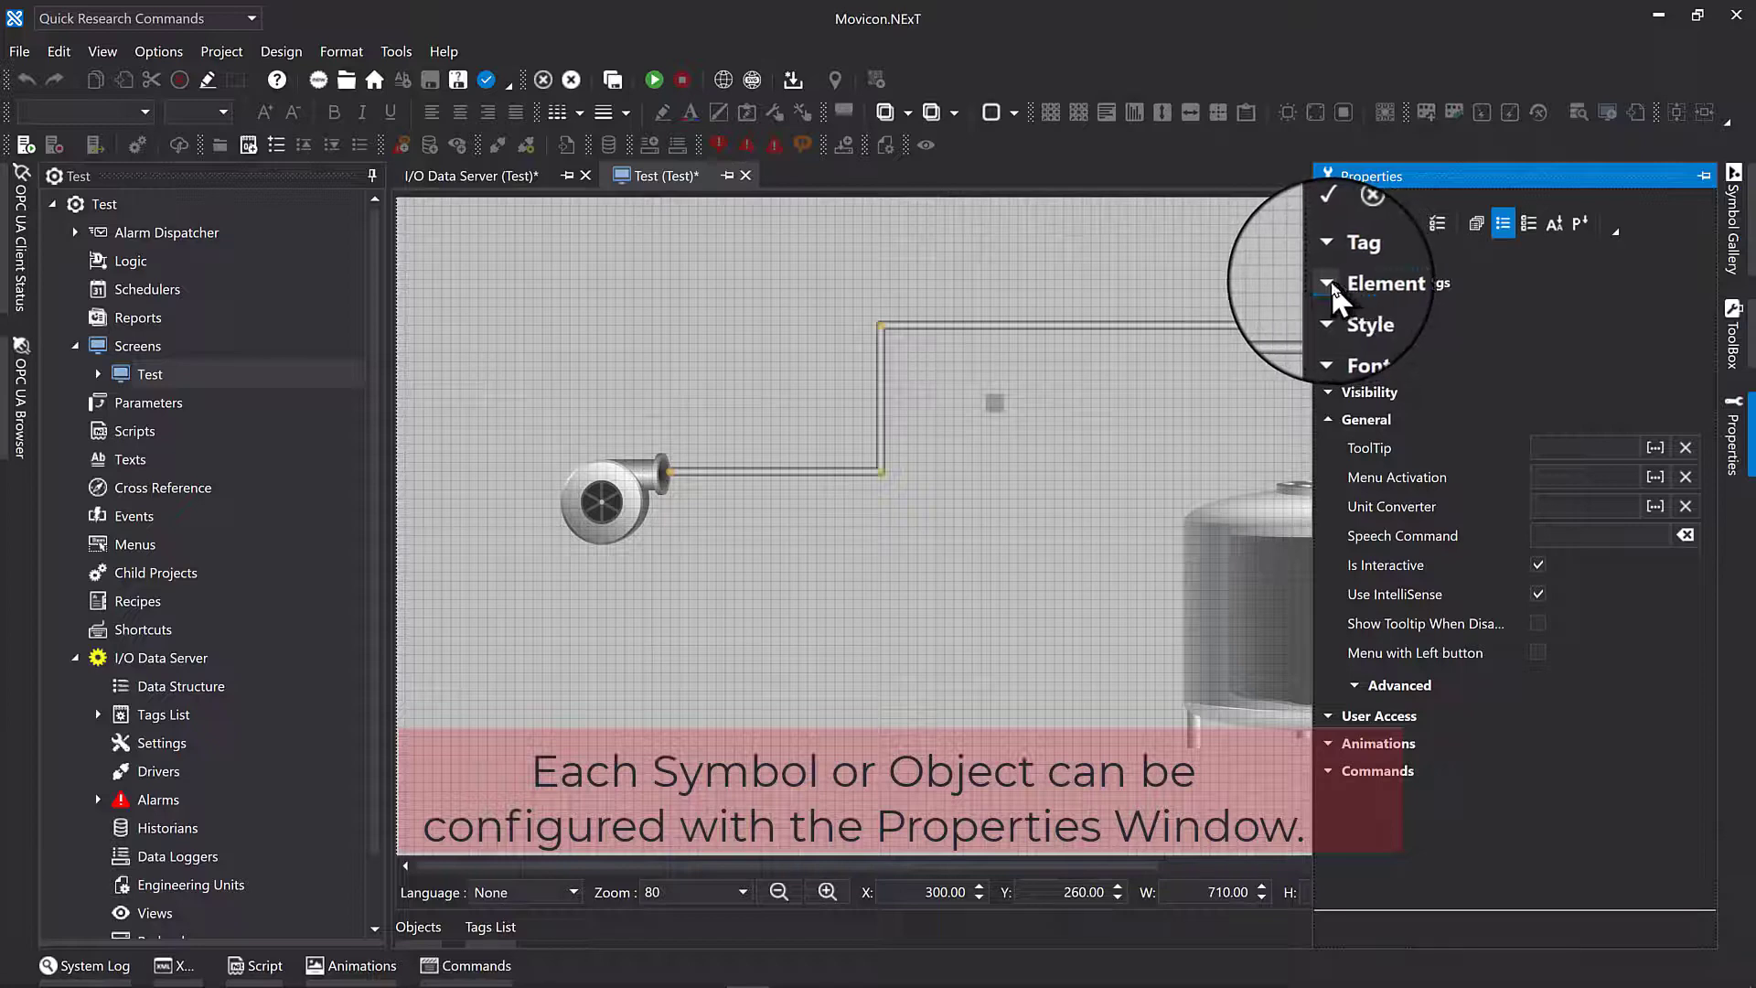
pyautogui.click(1328, 282)
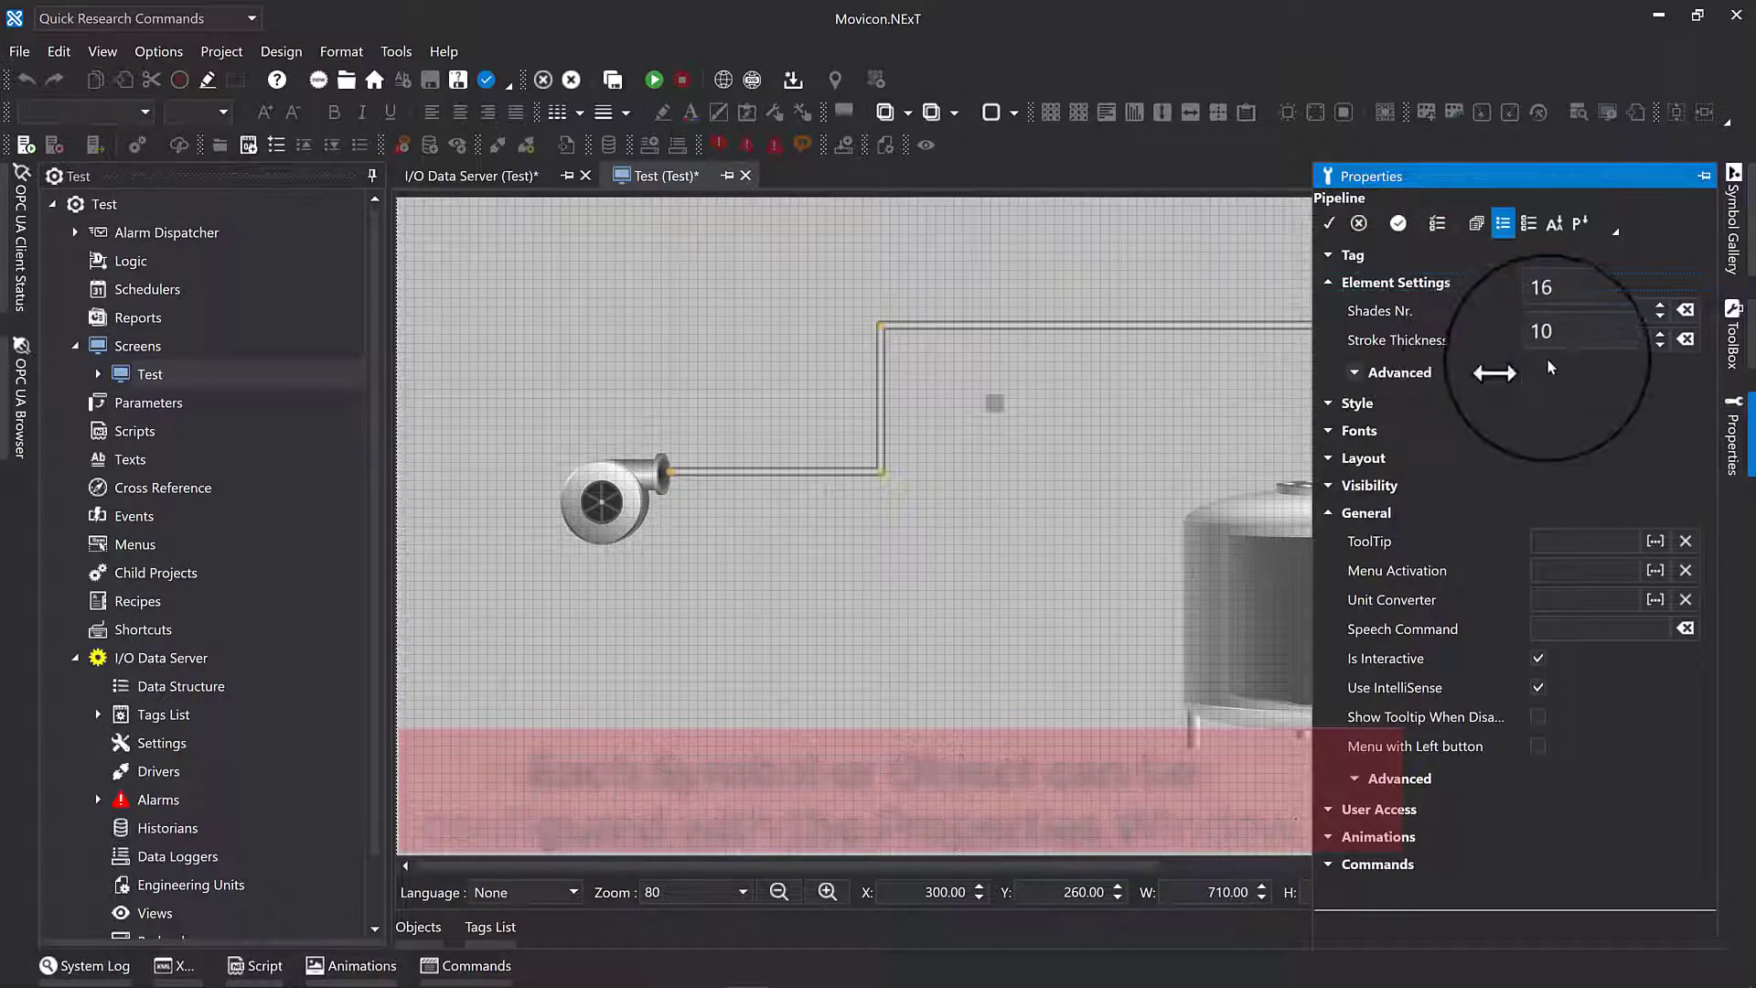
pyautogui.click(1493, 347)
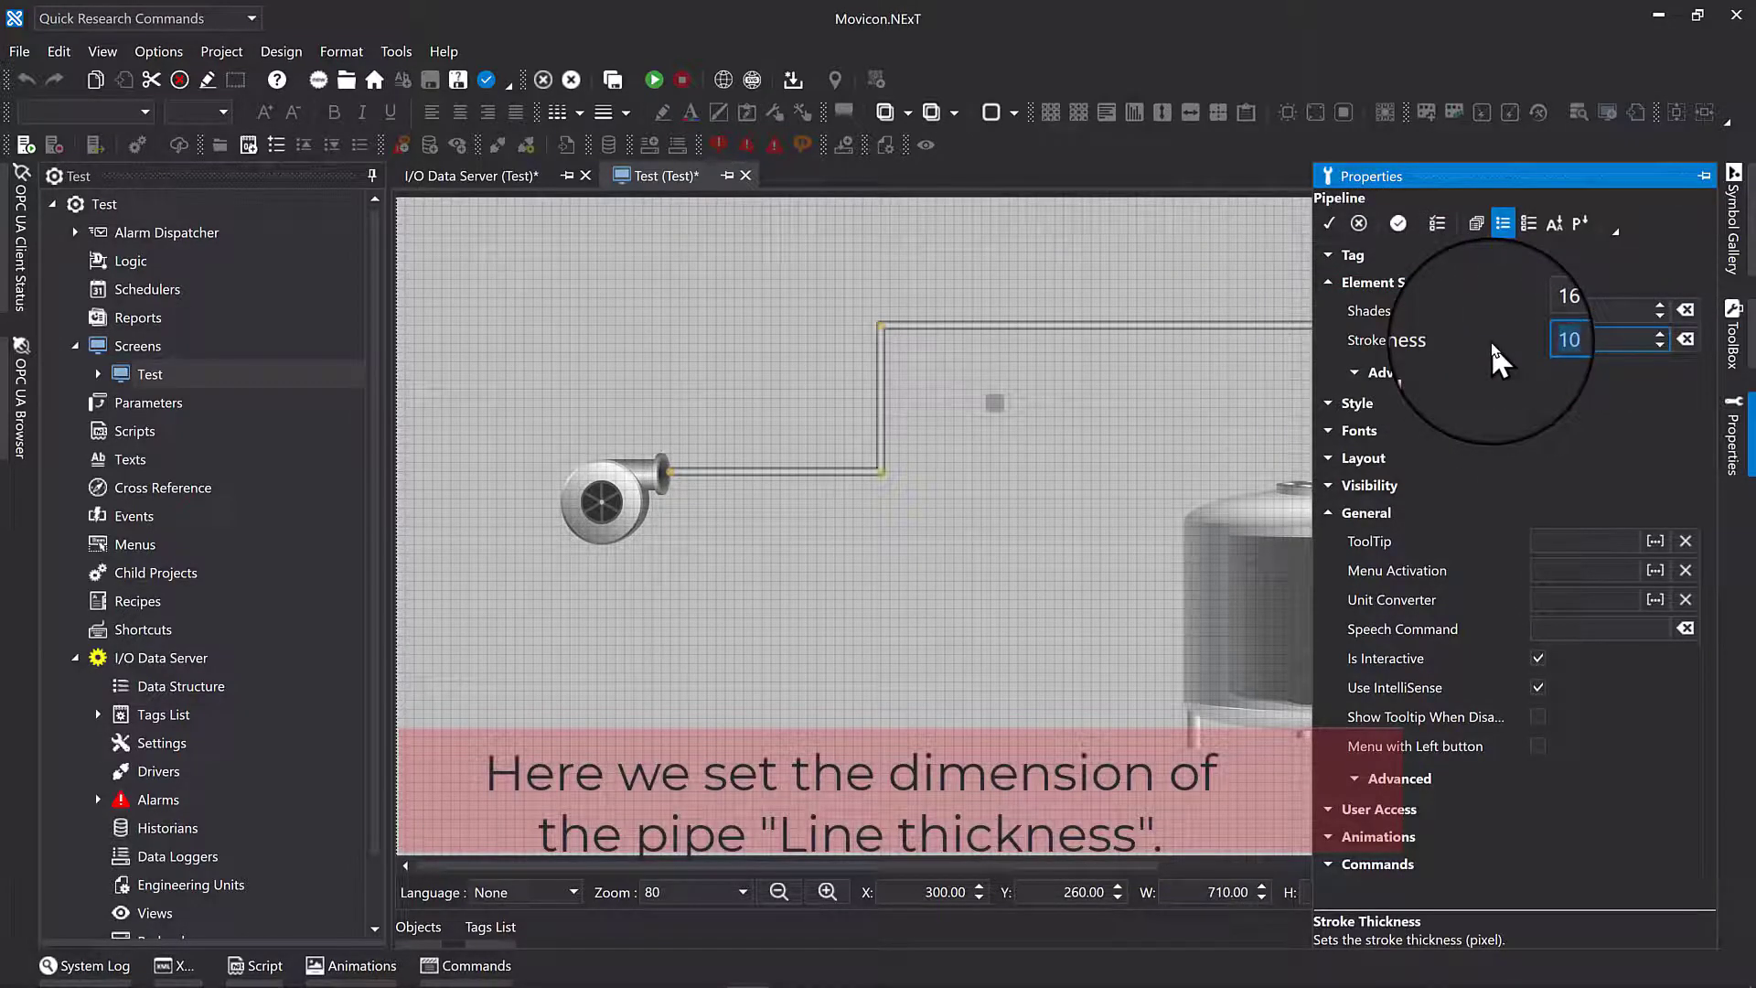
pyautogui.write('6')
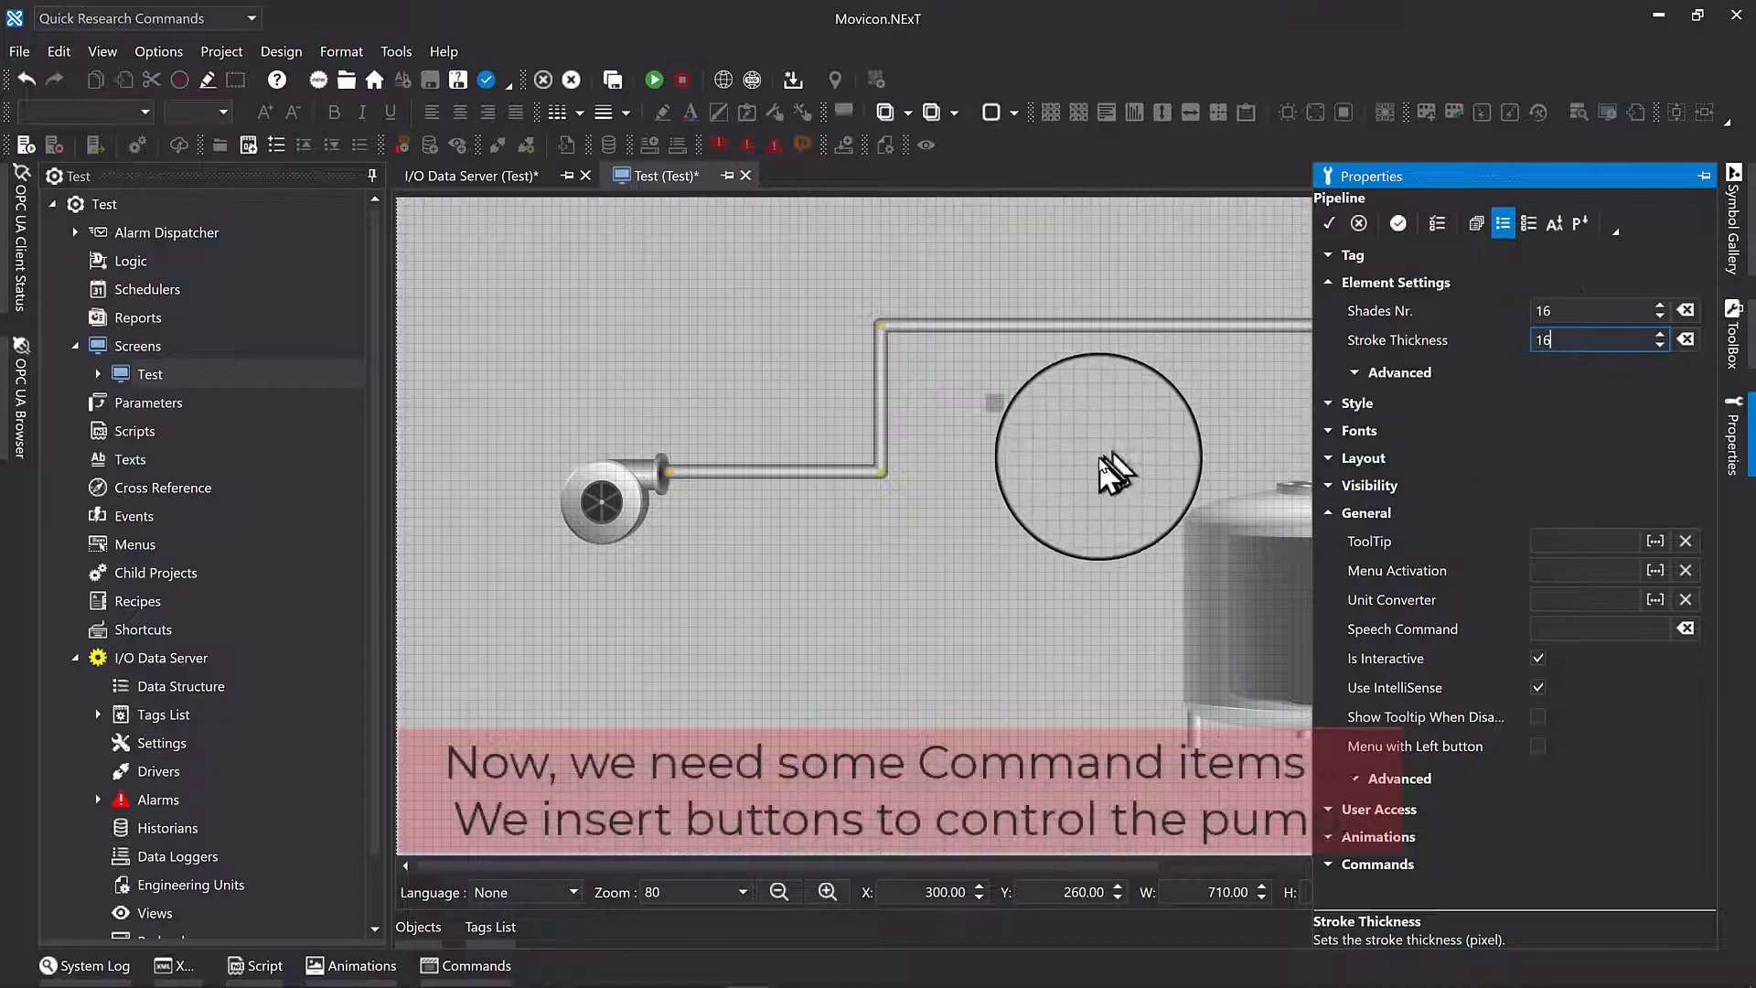
pyautogui.moveTo(1100, 460); pyautogui.dragTo(1085, 494)
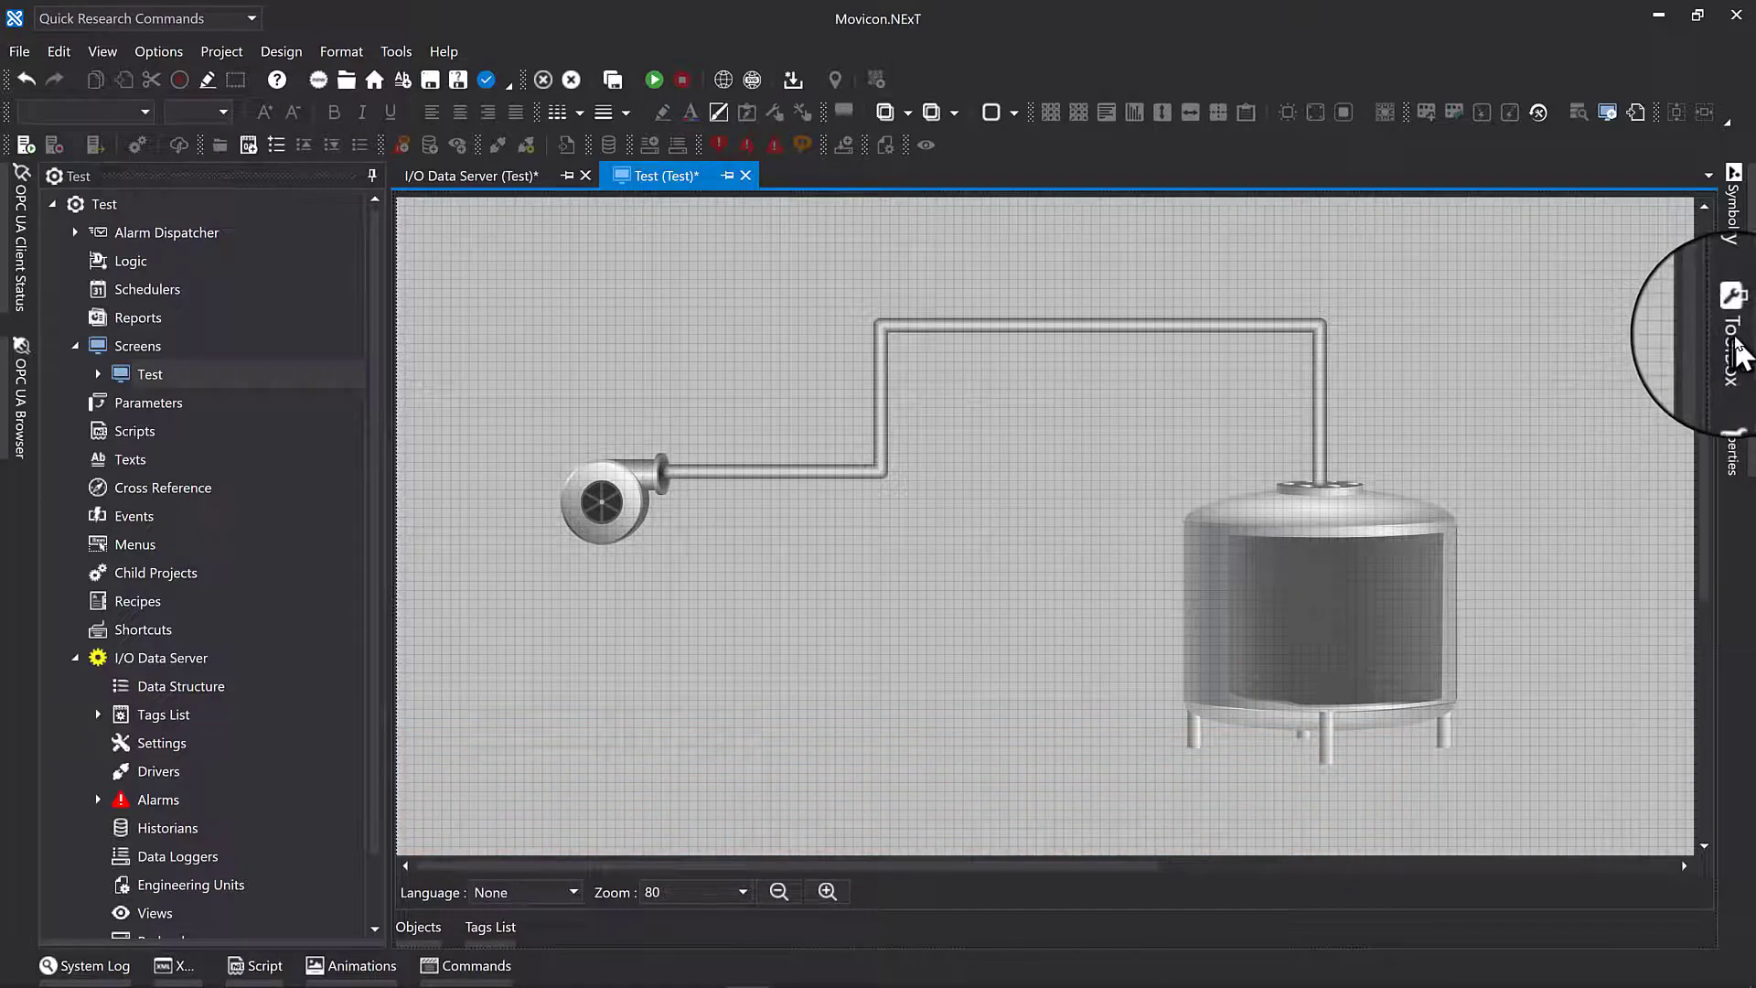
# Place a Rounded Bezel button from the ToolBox below the pump
pyautogui.moveTo(1737, 341)
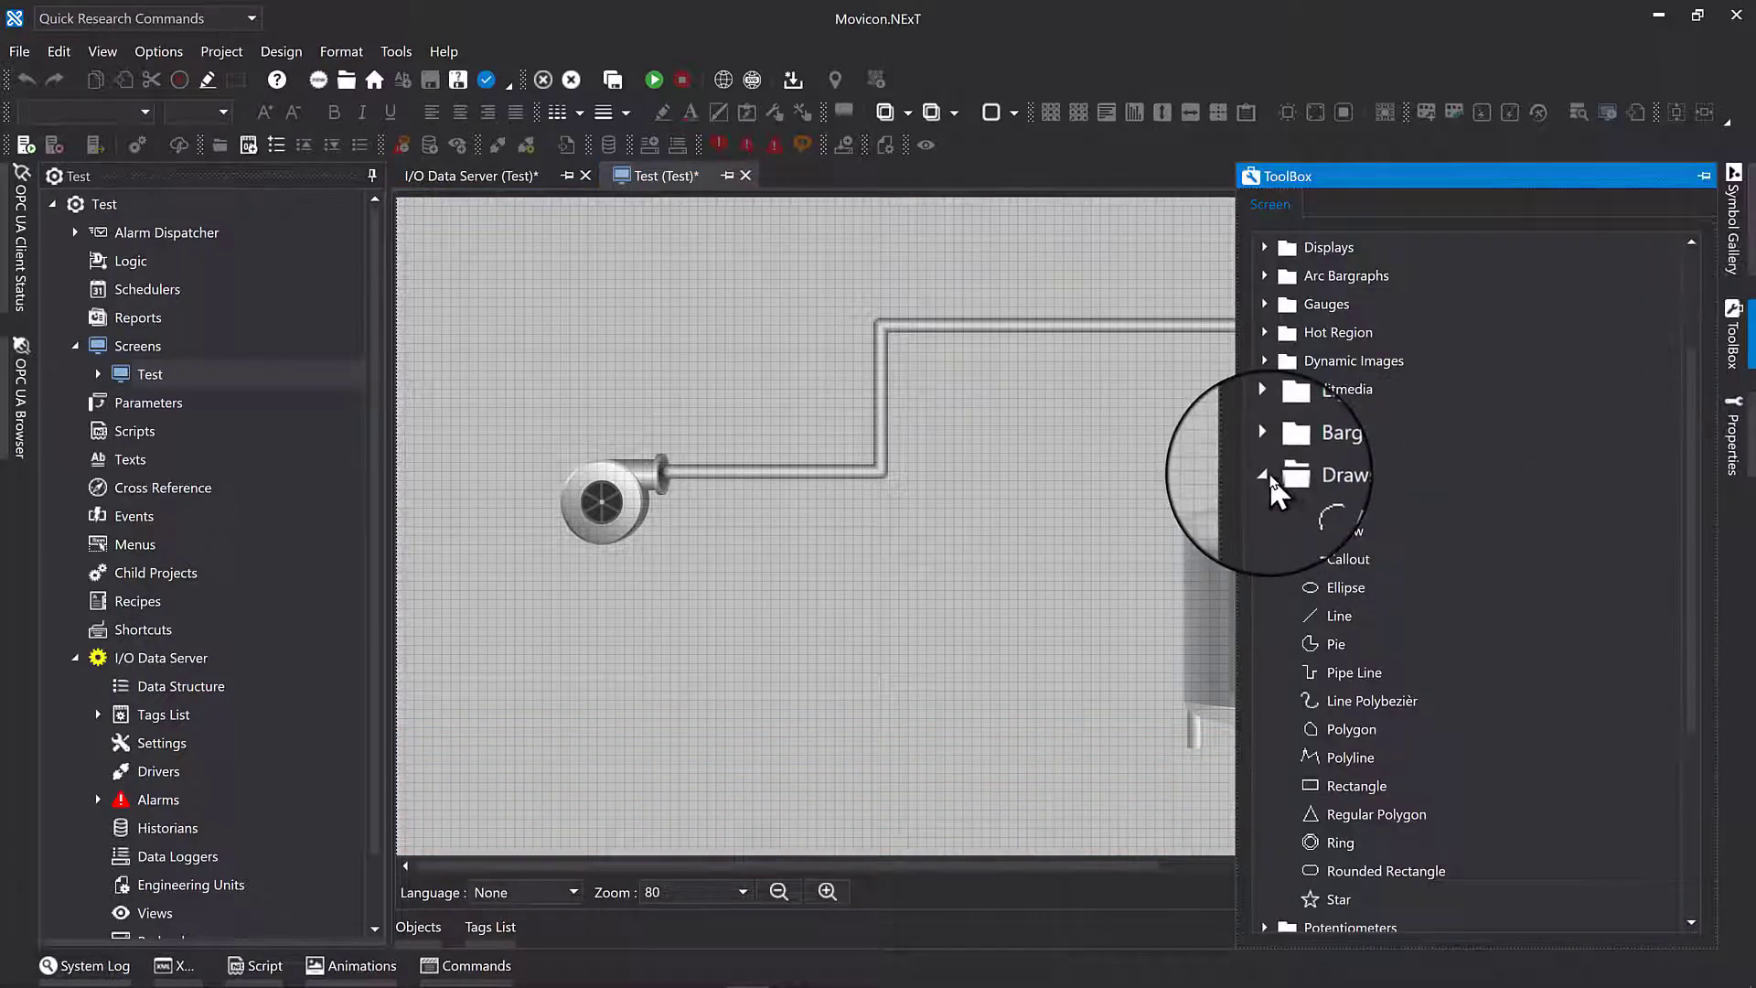
pyautogui.click(1264, 475)
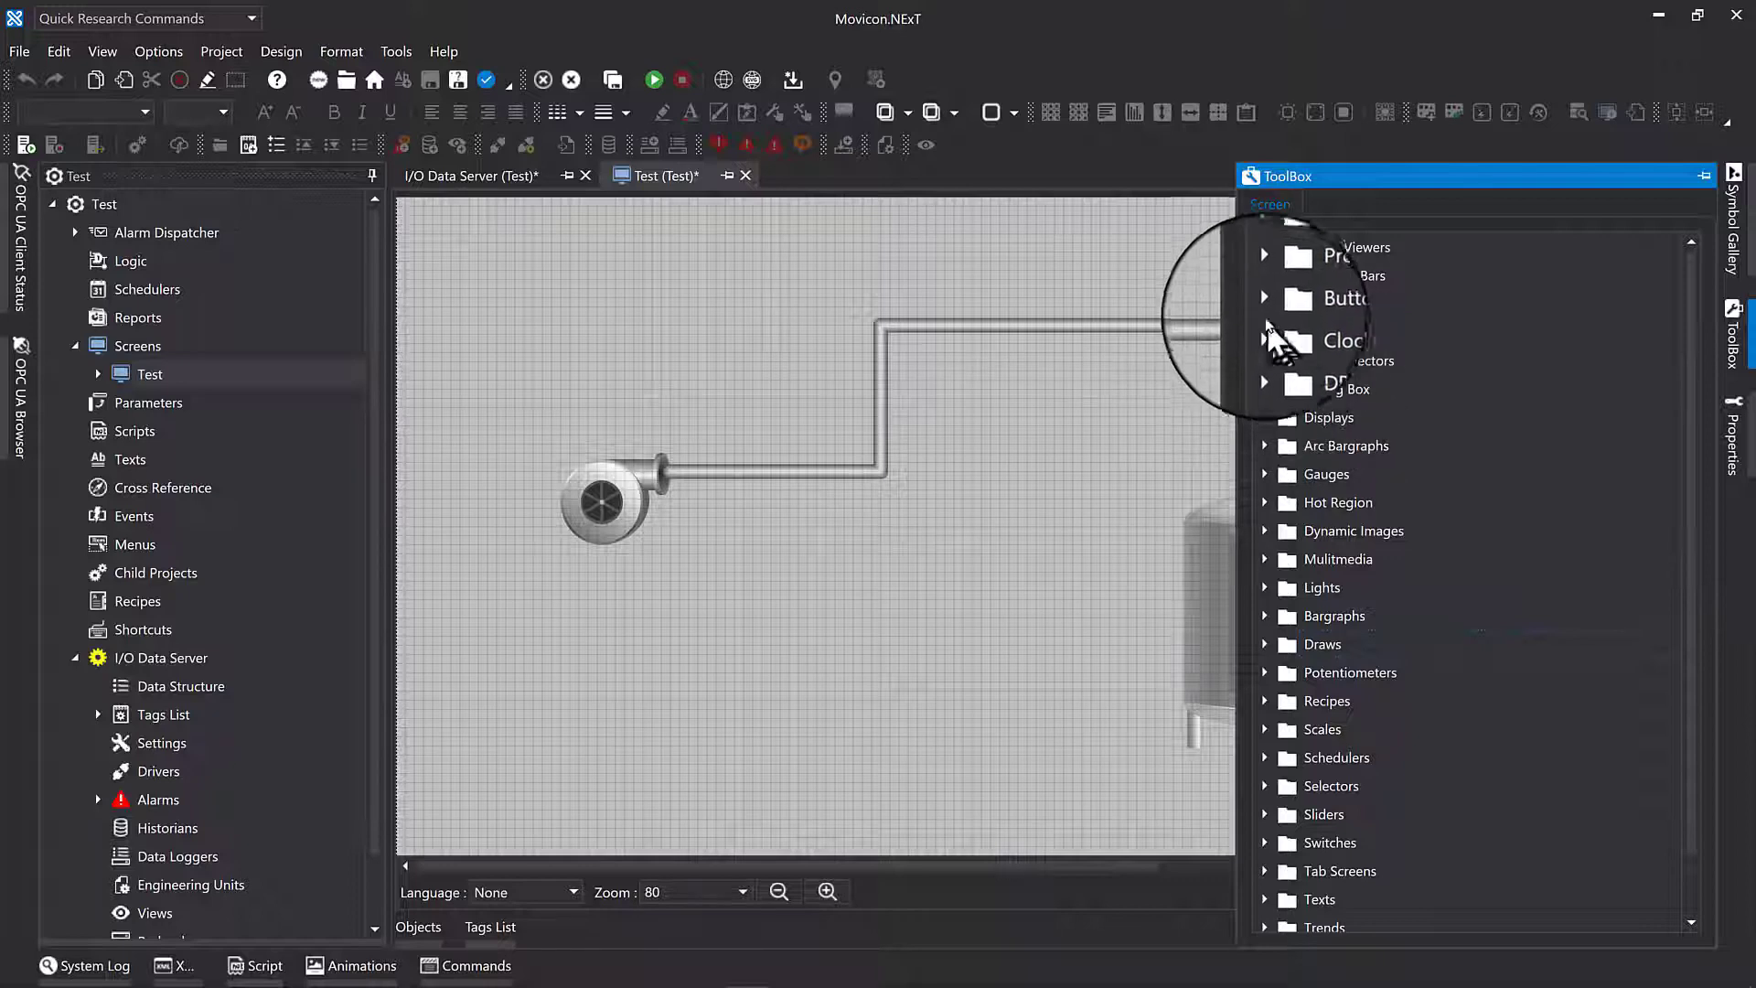
pyautogui.click(1264, 306)
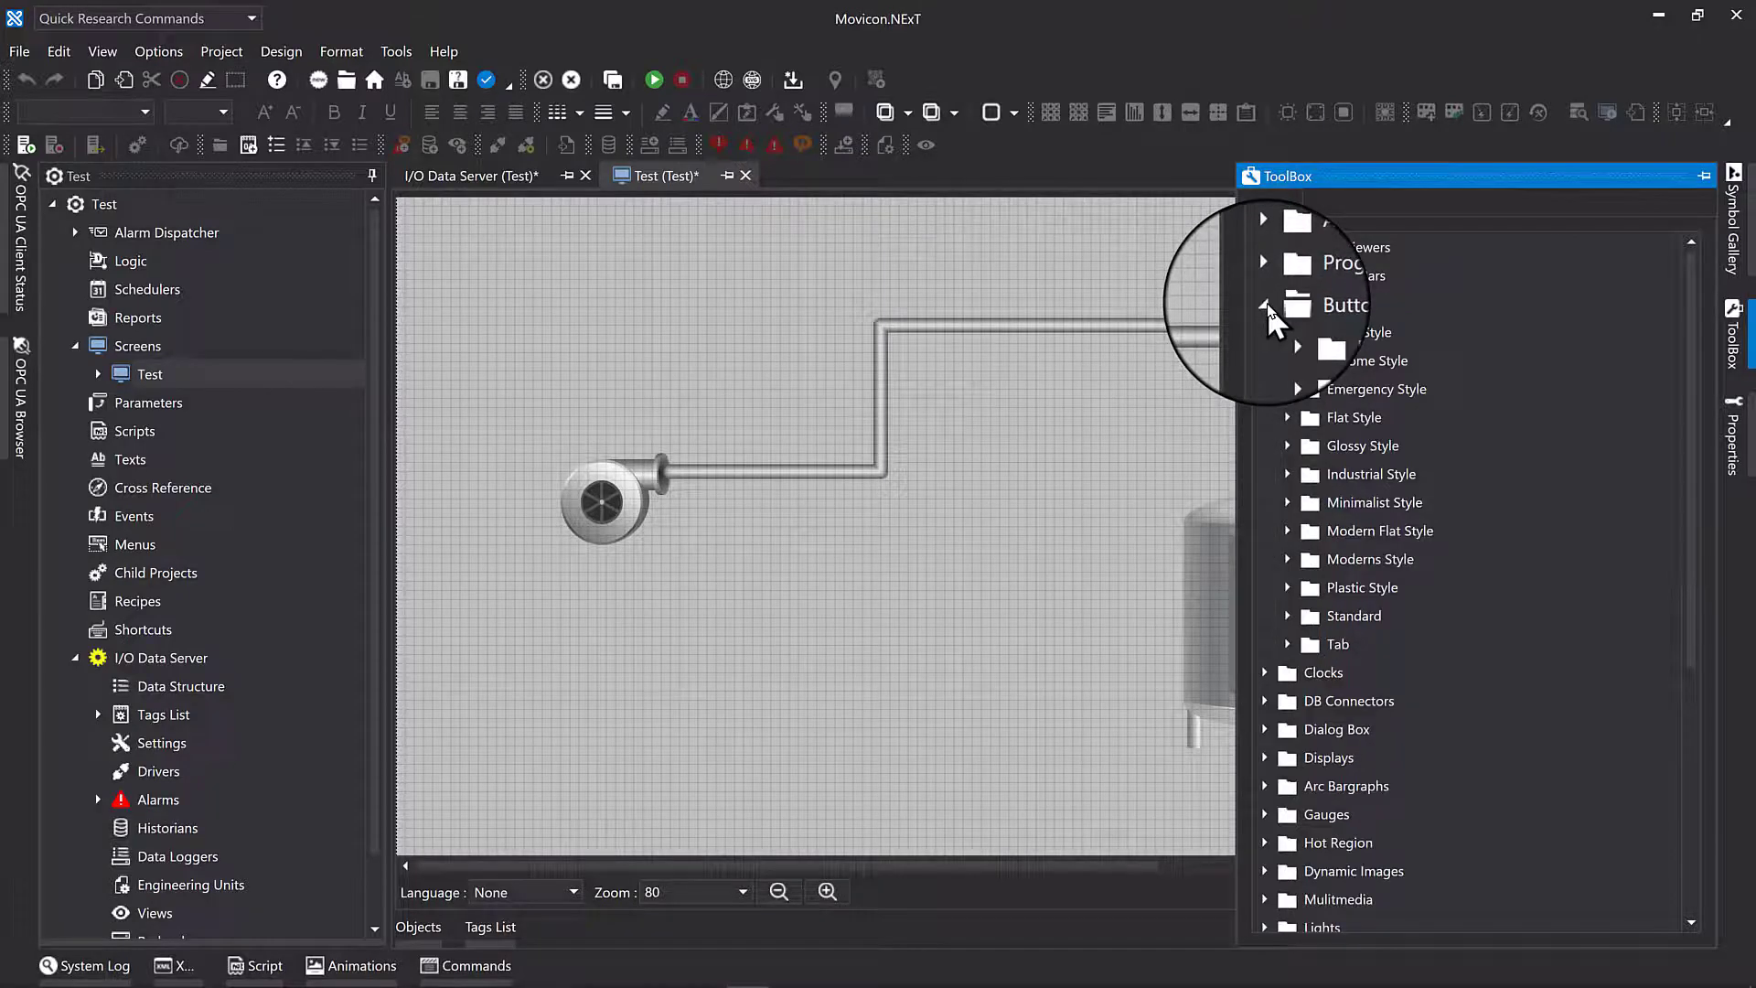
pyautogui.doubleClick(1351, 337)
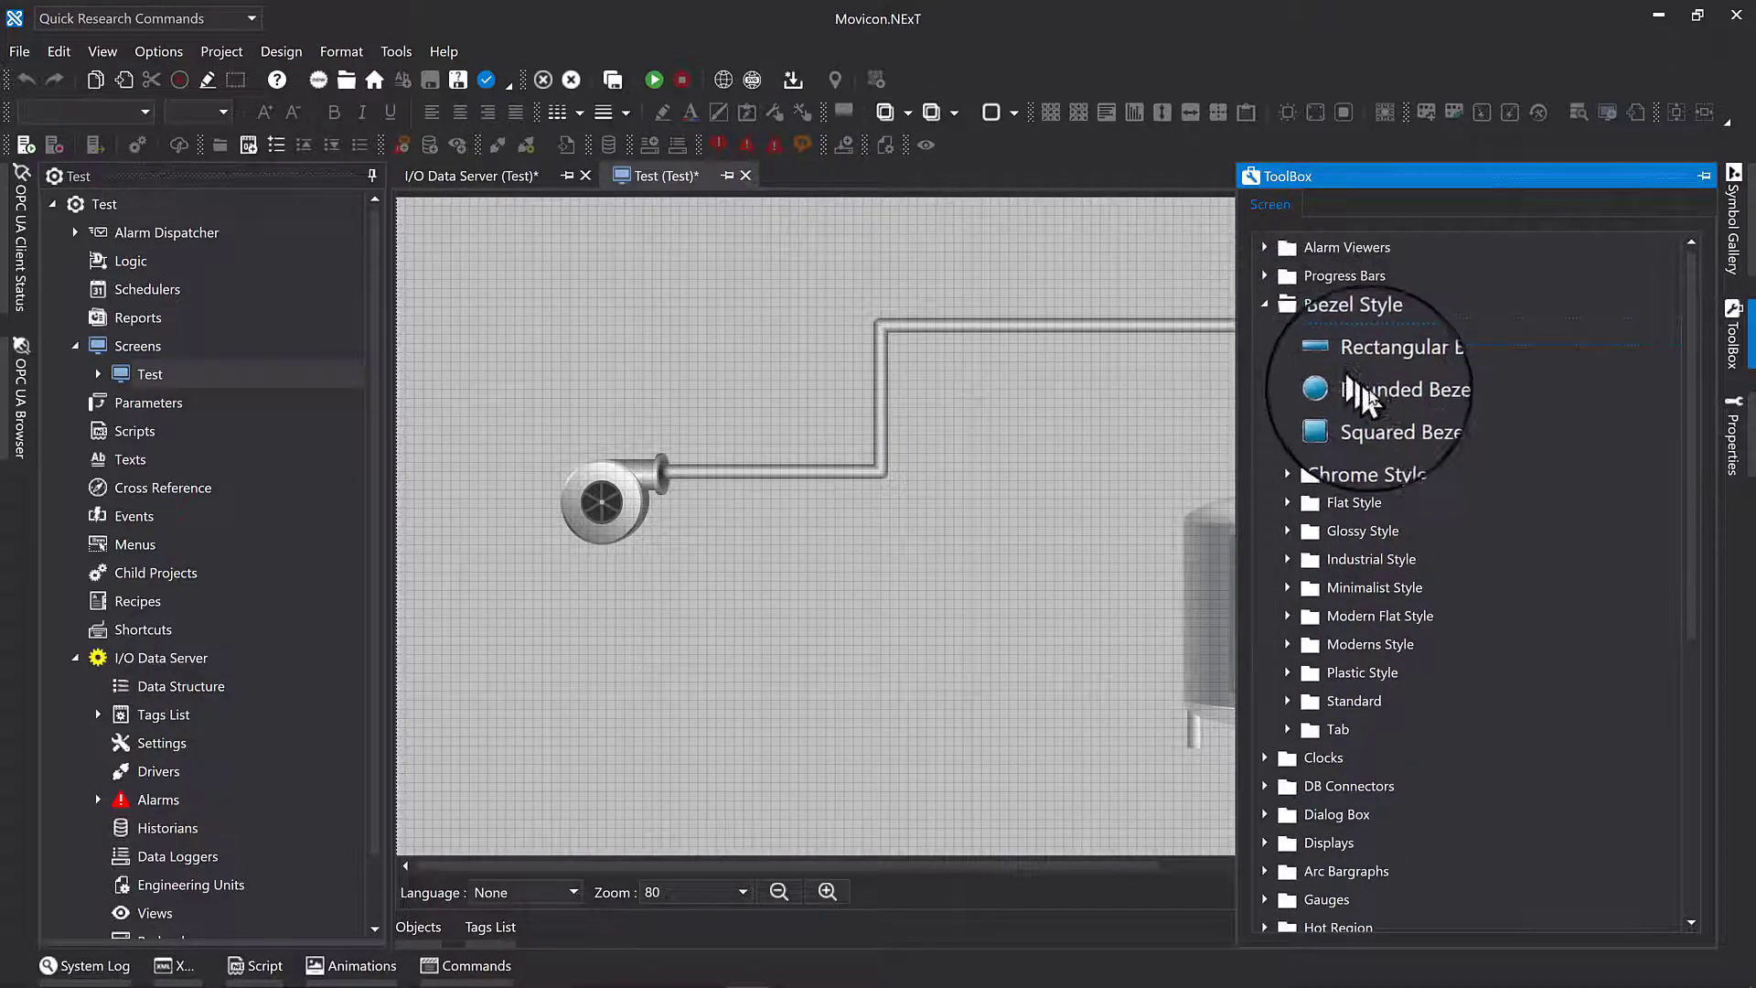
pyautogui.moveTo(1377, 405); pyautogui.dragTo(577, 647)
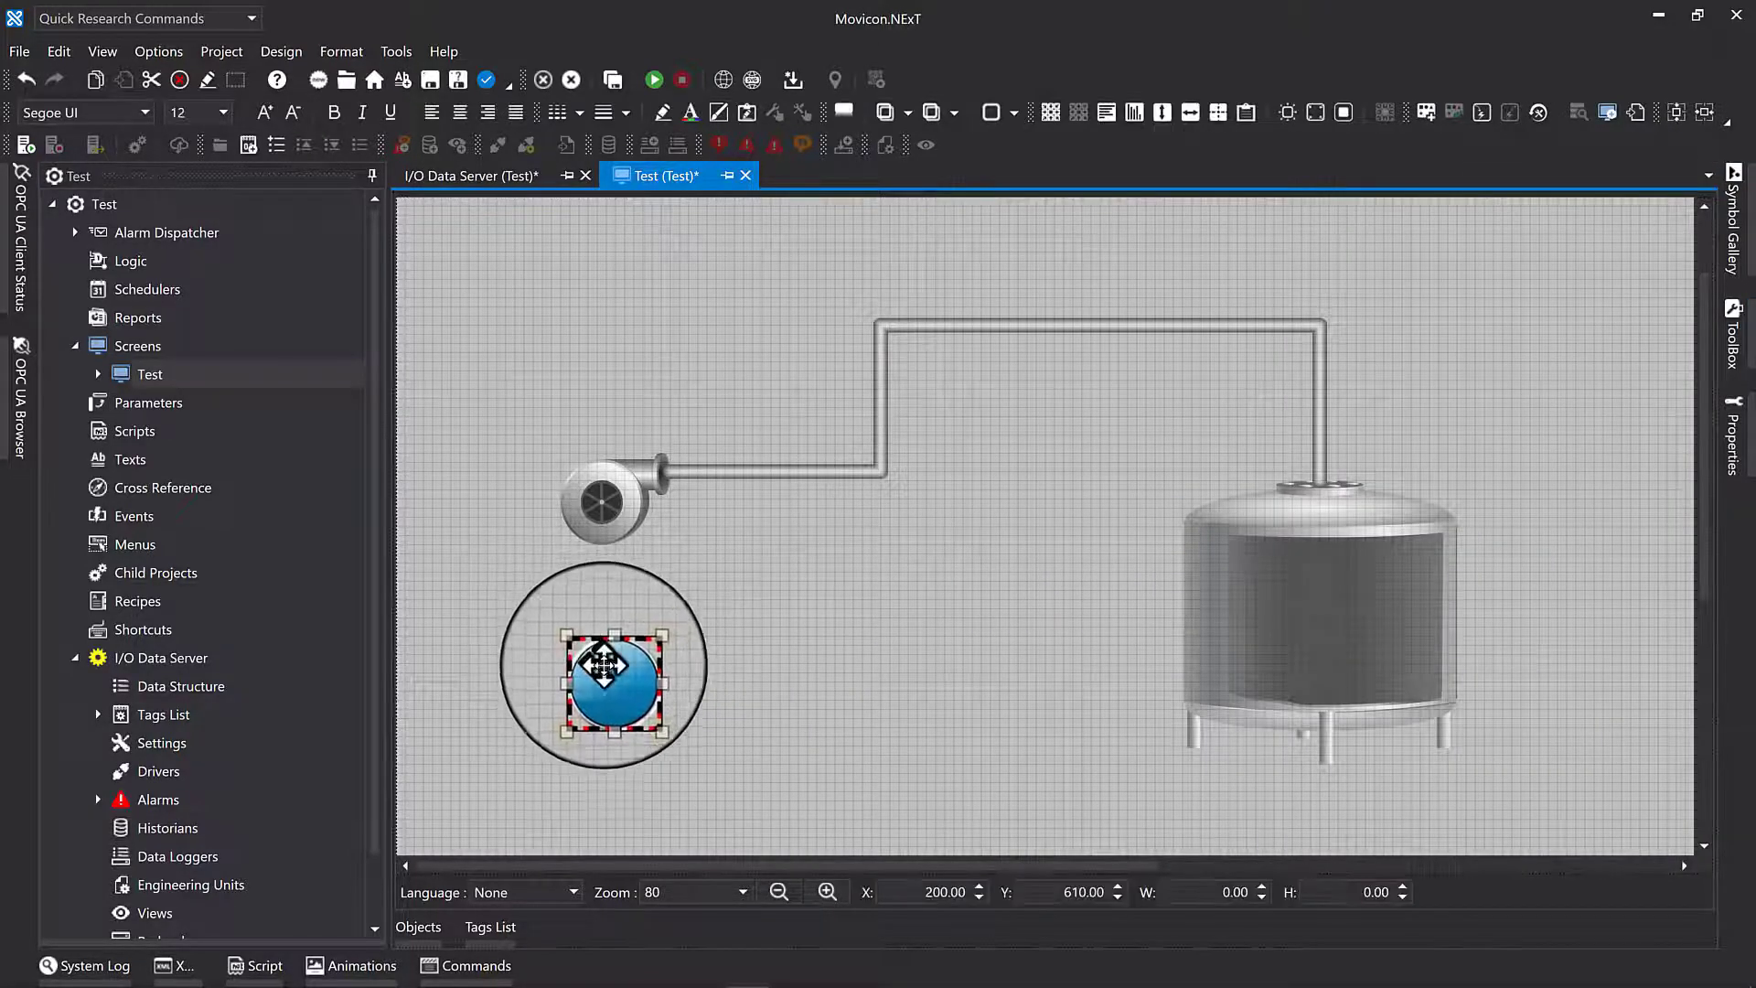
# Fill the round button with the LigthGreen linear gradient brush
pyautogui.click(720, 112)
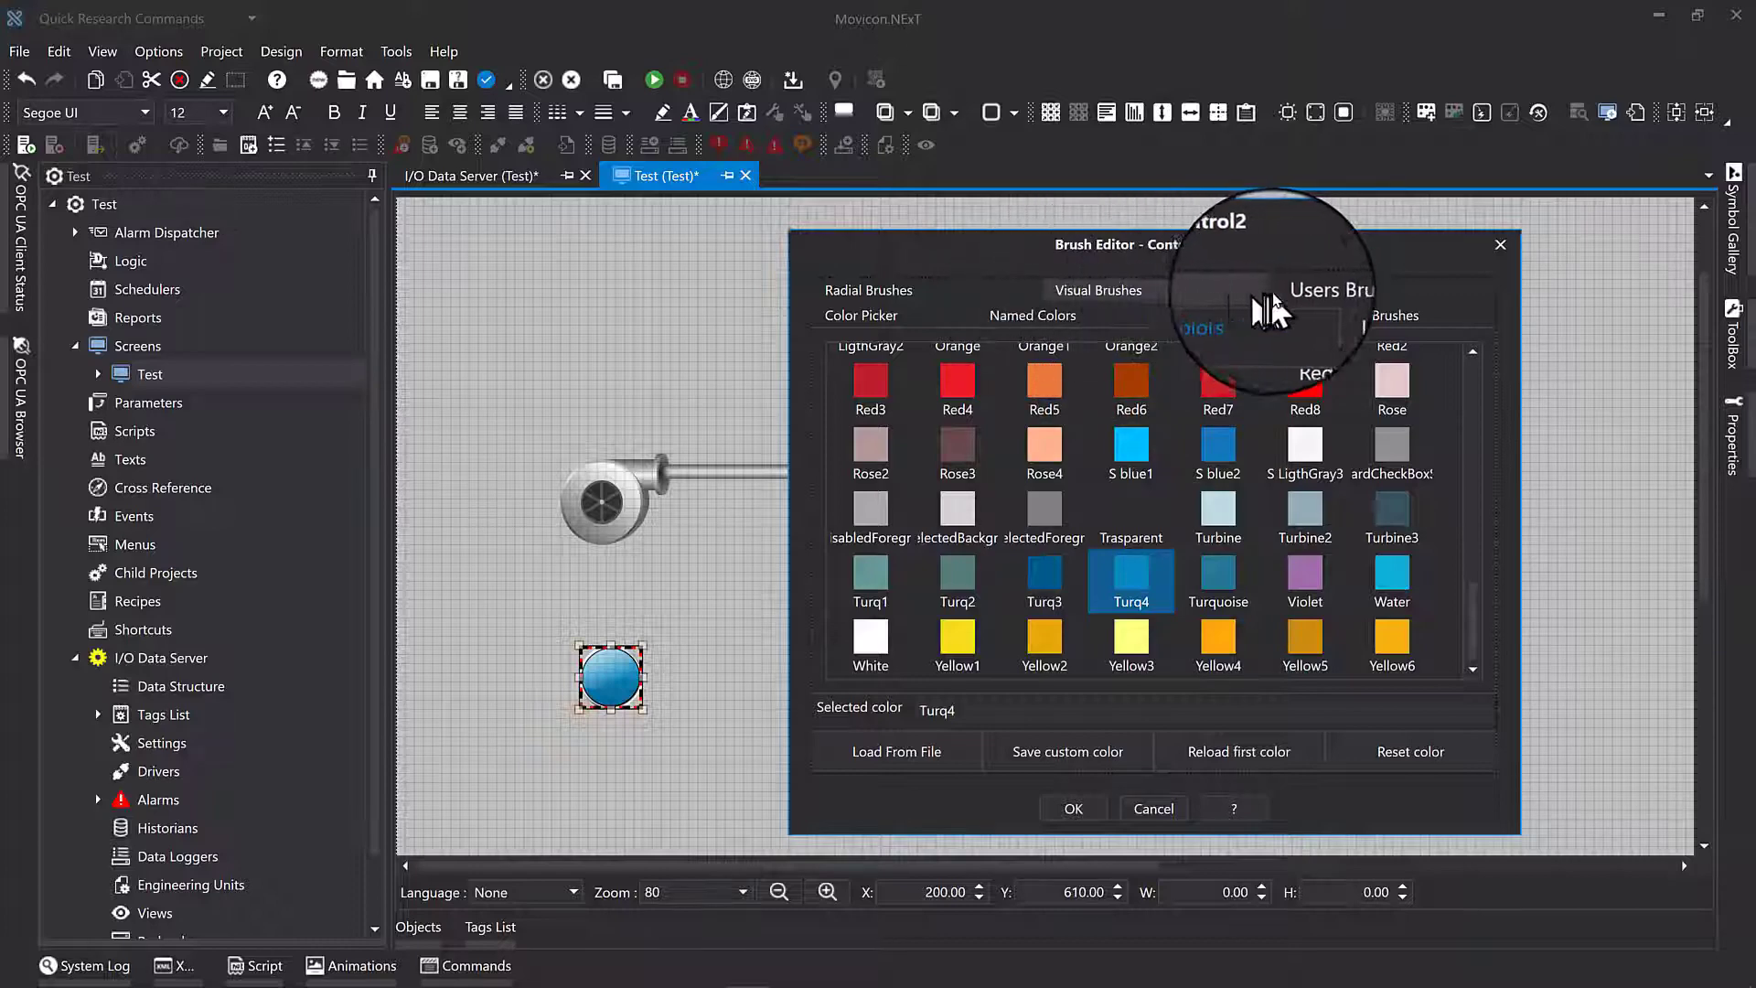
pyautogui.click(1372, 315)
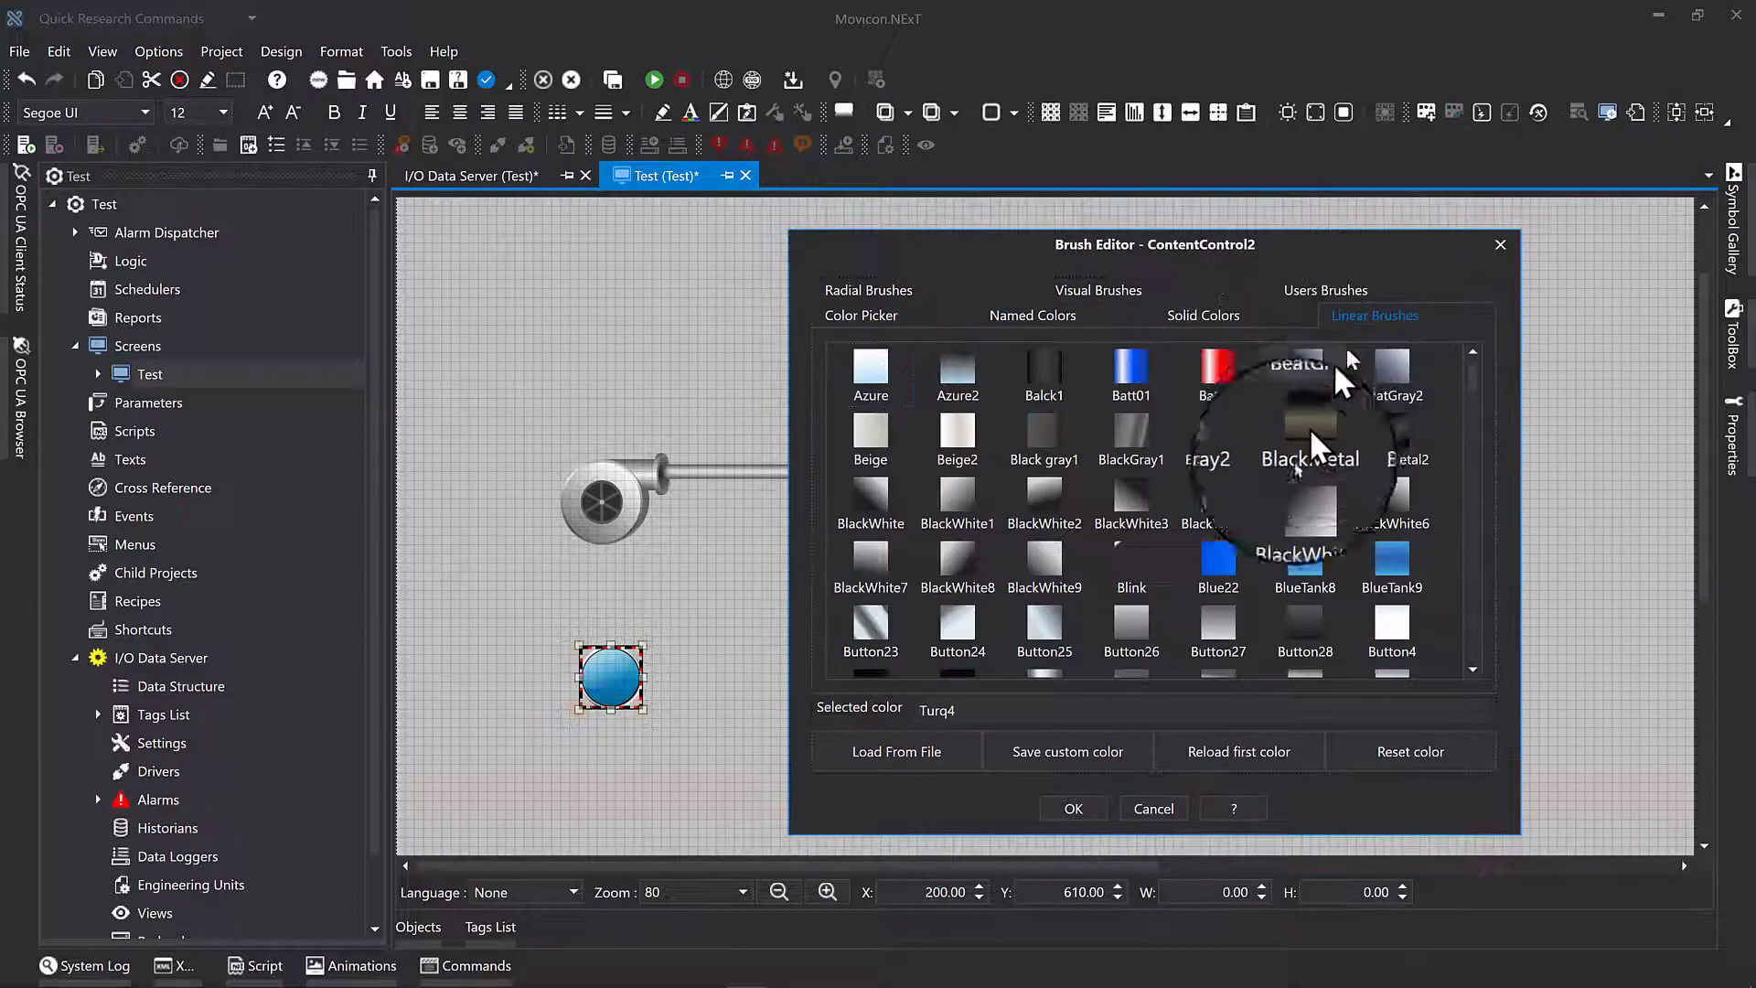
pyautogui.scroll(-10, 1294, 505)
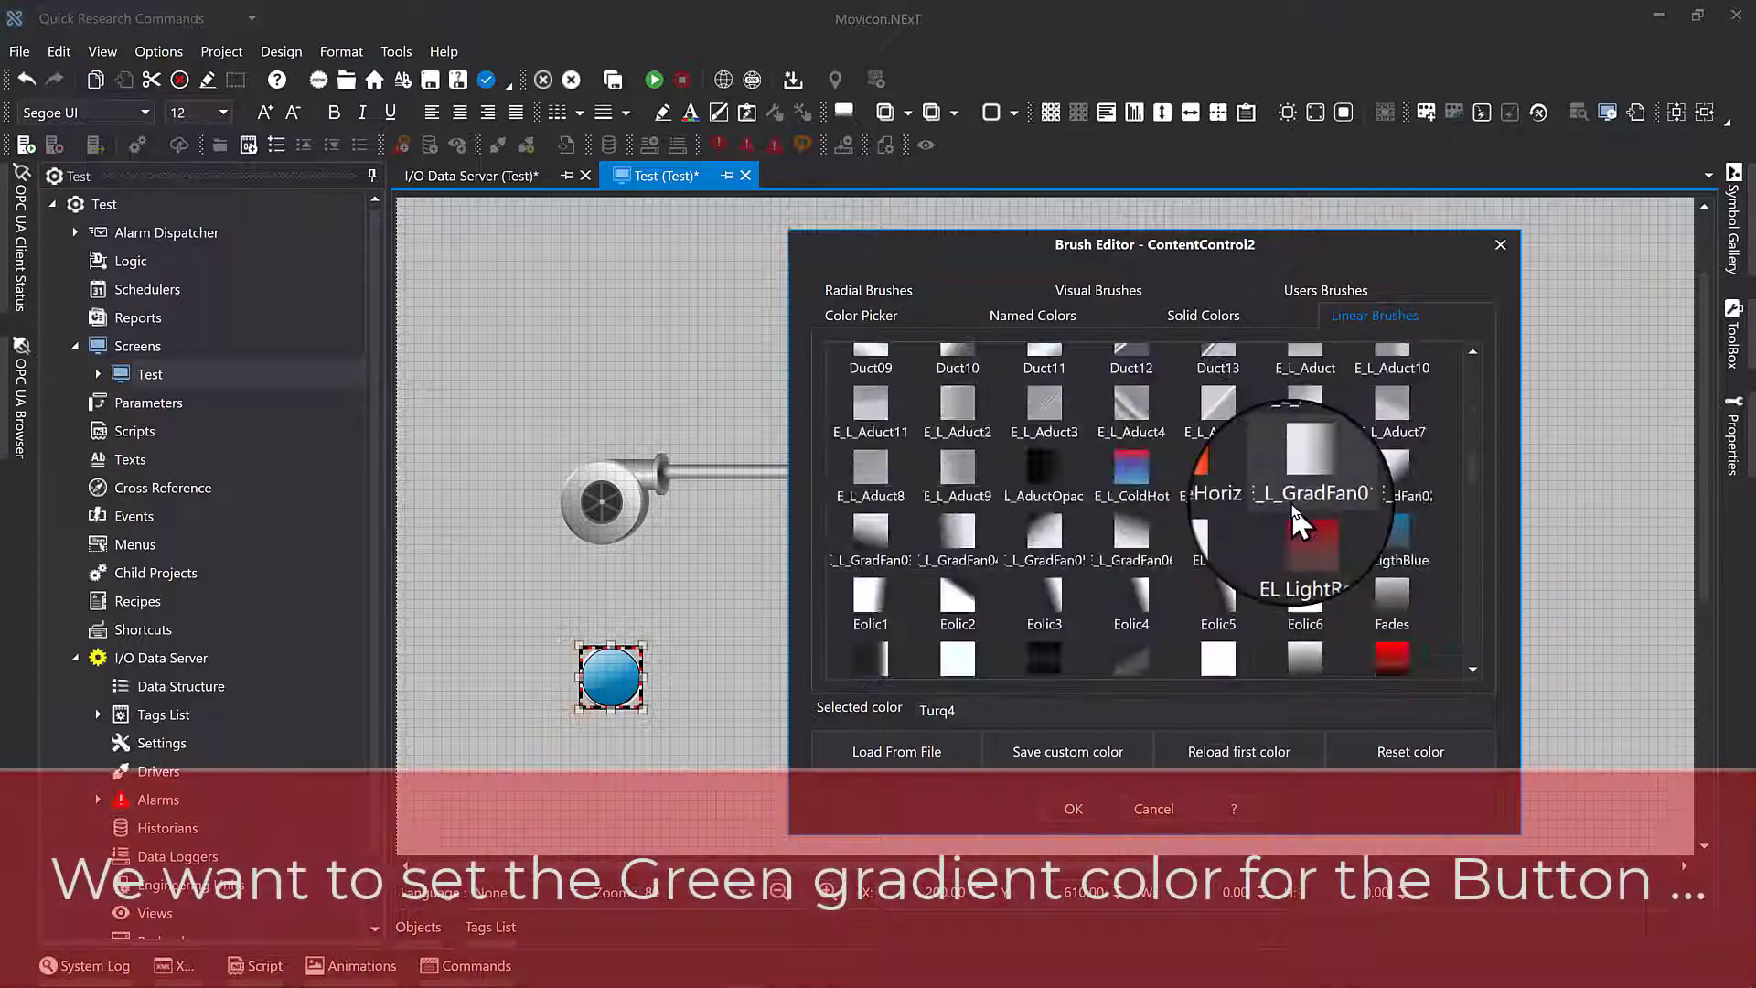
pyautogui.scroll(5, 1299, 522)
pyautogui.scroll(-3, 1299, 526)
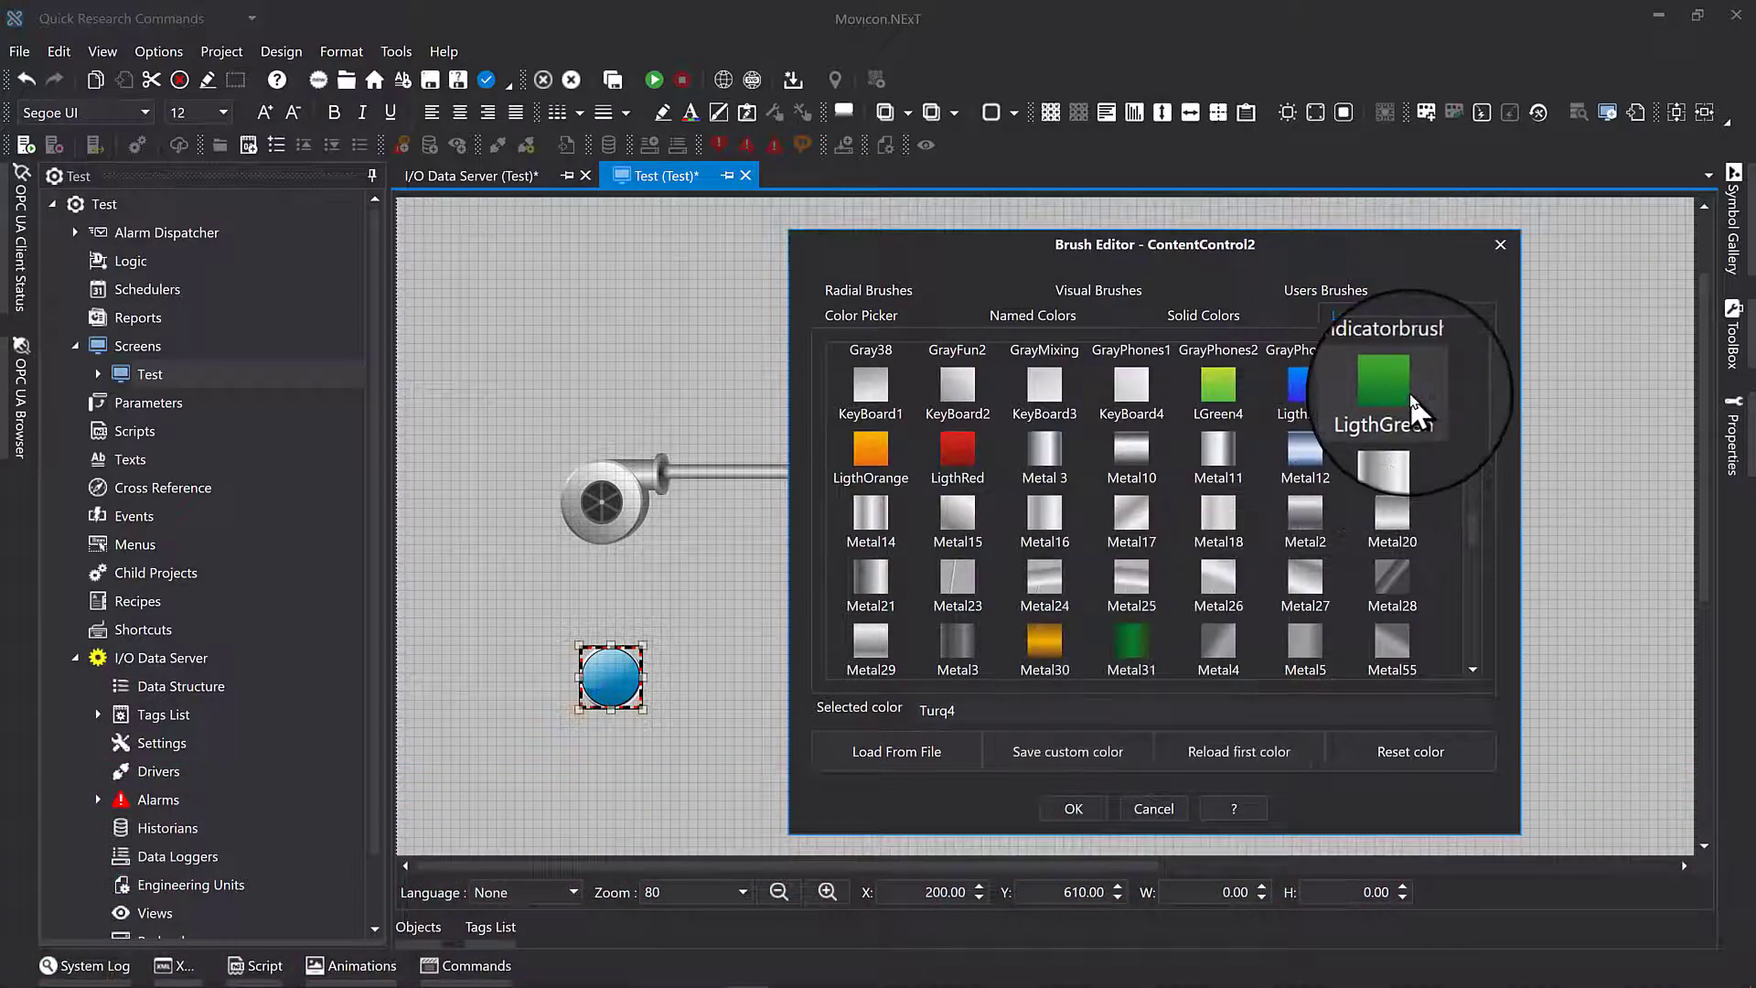
pyautogui.click(1088, 811)
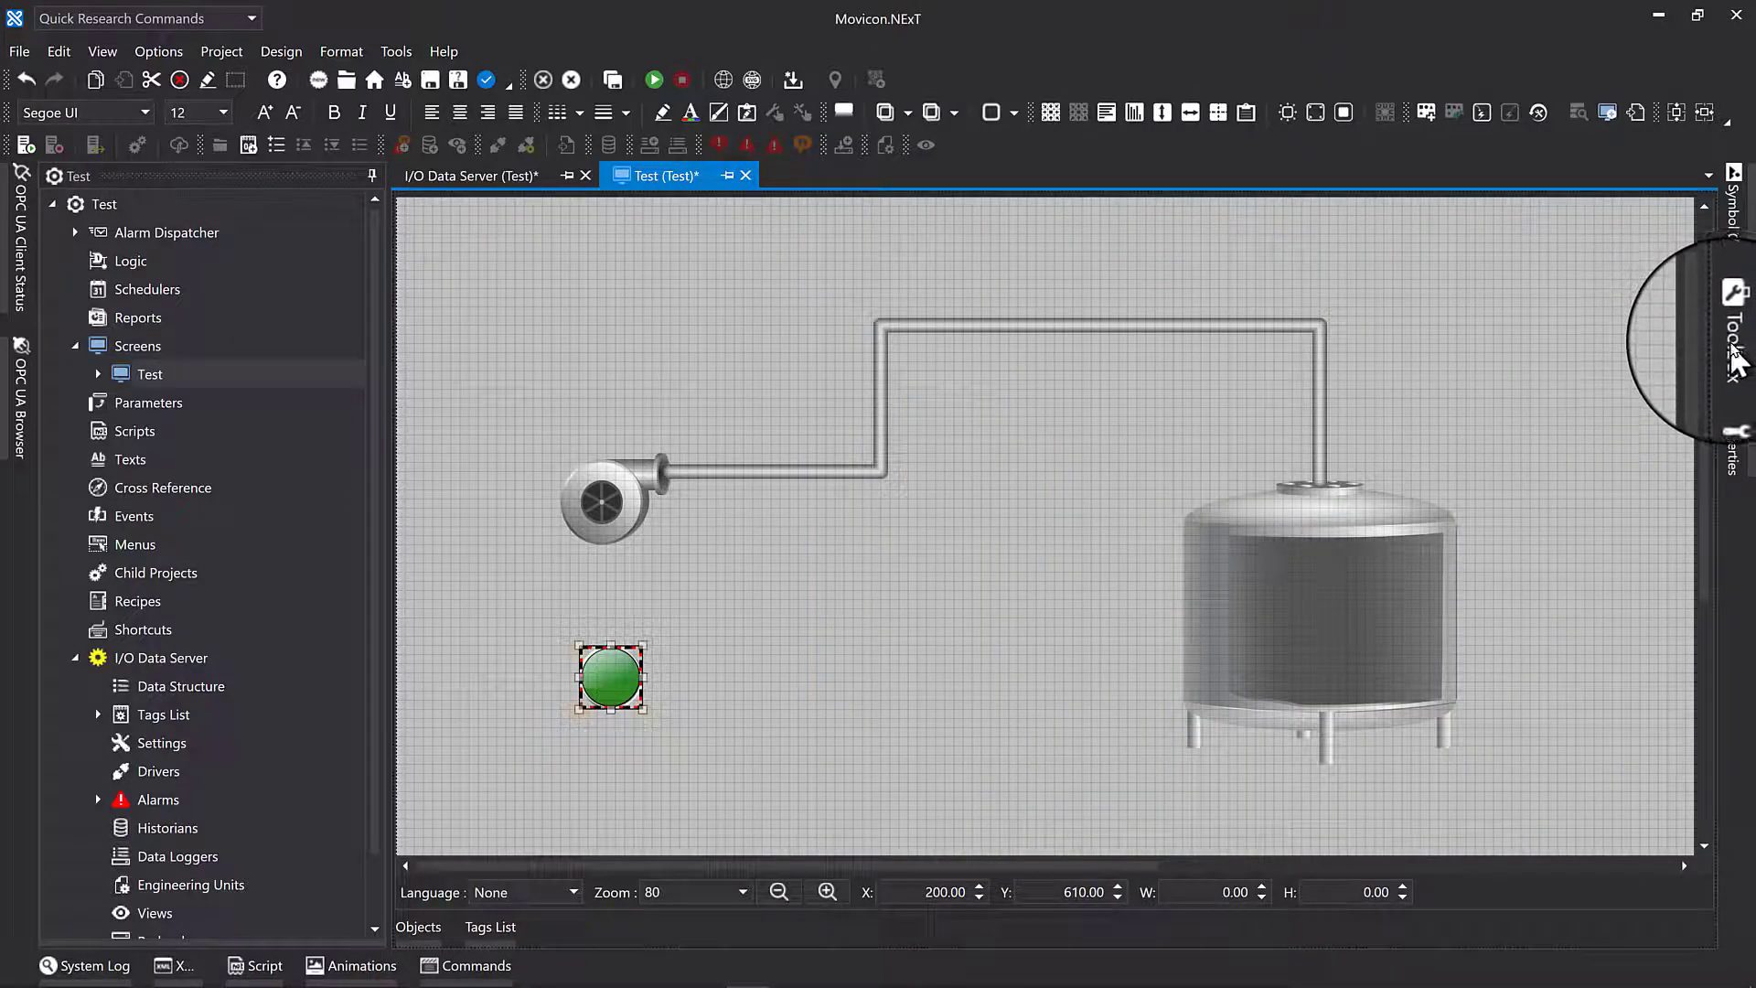
# Drop a Classic Yellow Emergency button beside the green button, at about X 300, Y 590
pyautogui.click(1735, 352)
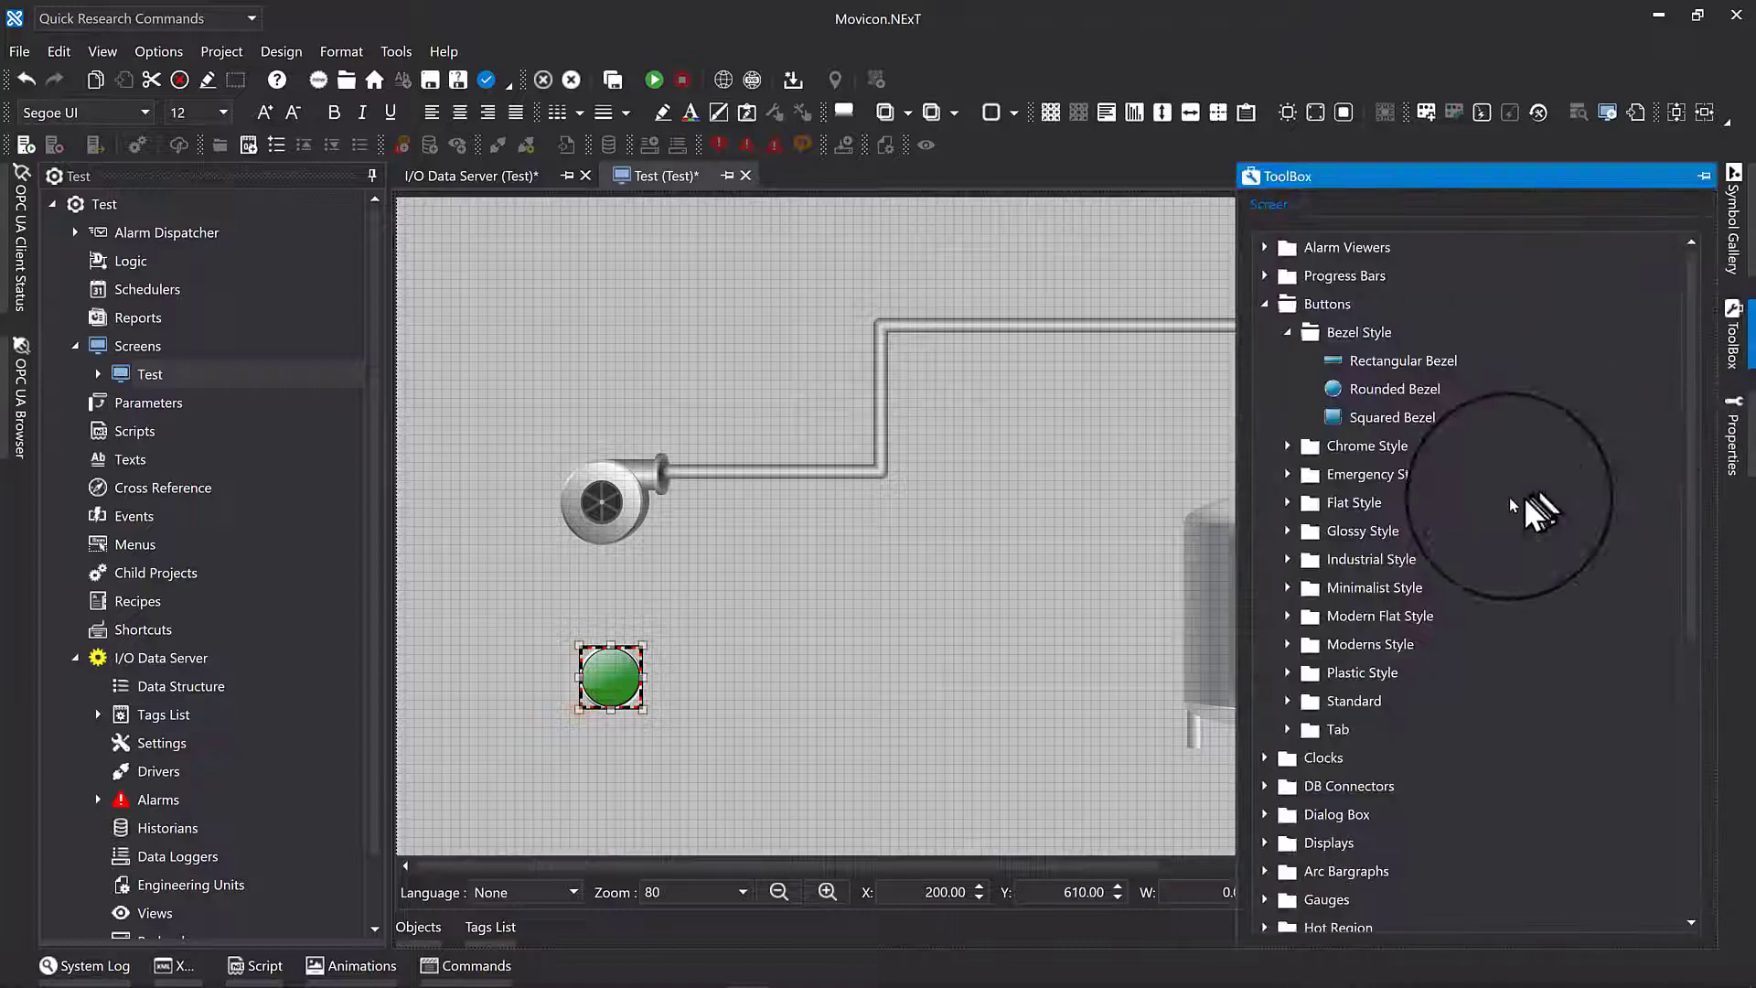
pyautogui.click(1290, 475)
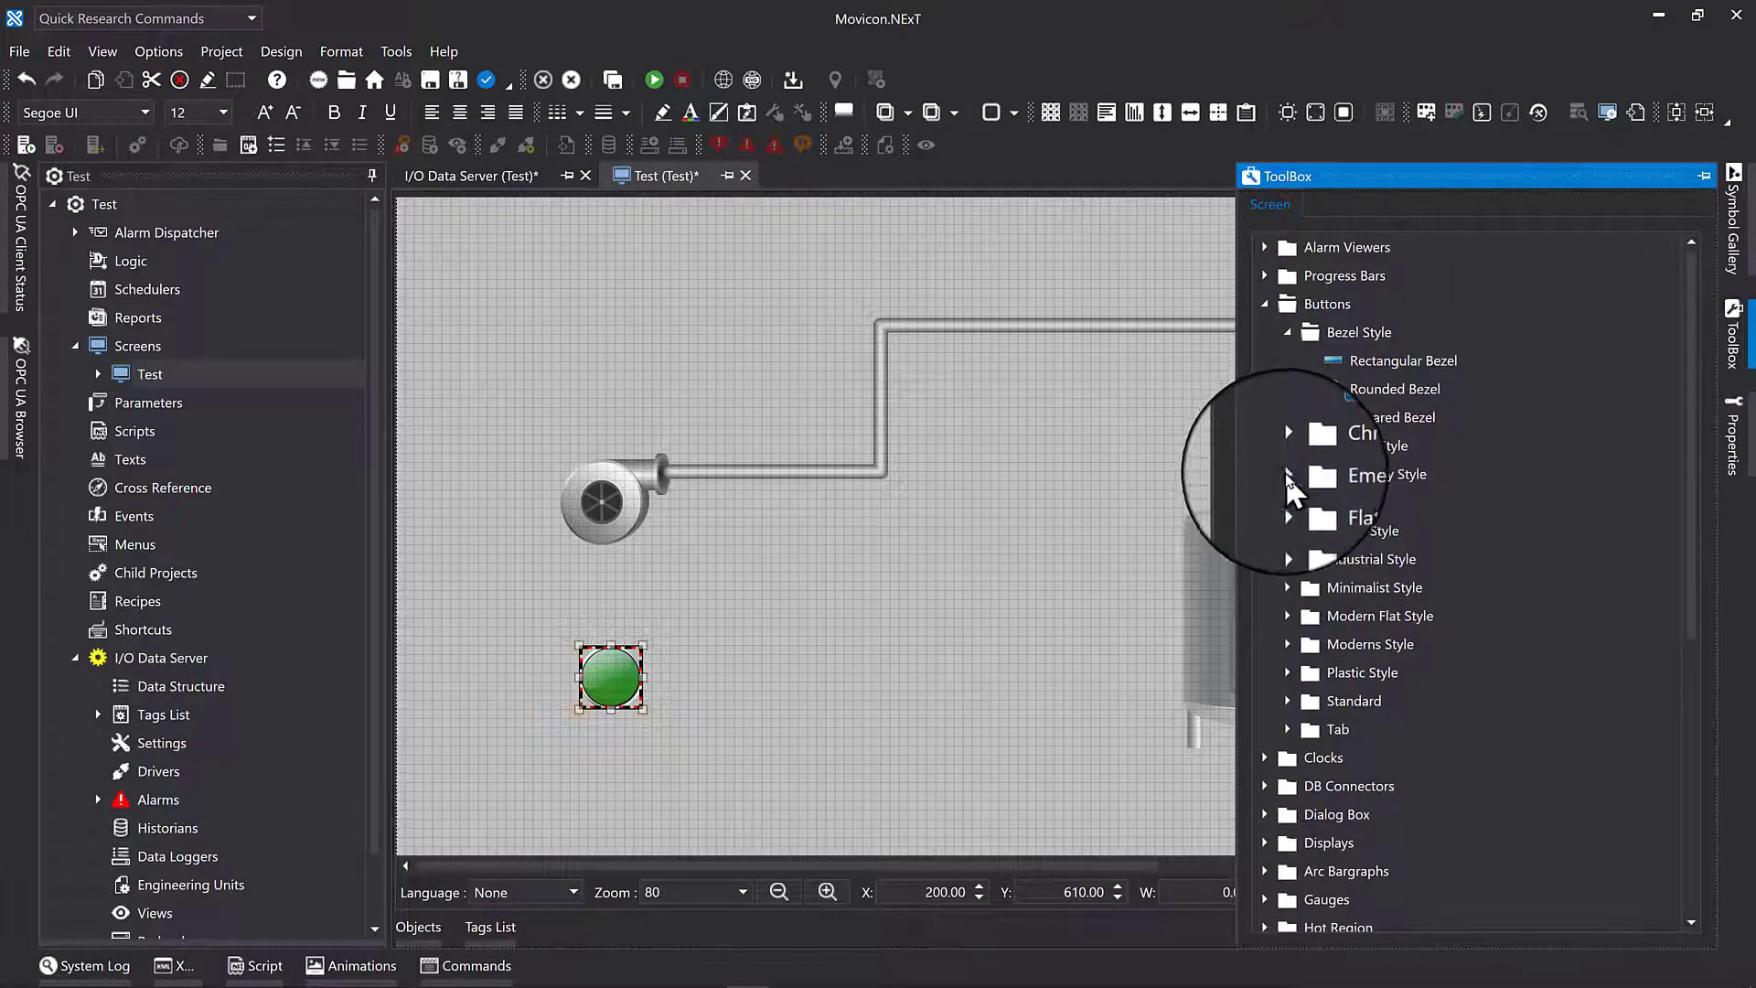
pyautogui.moveTo(1381, 576); pyautogui.dragTo(745, 697)
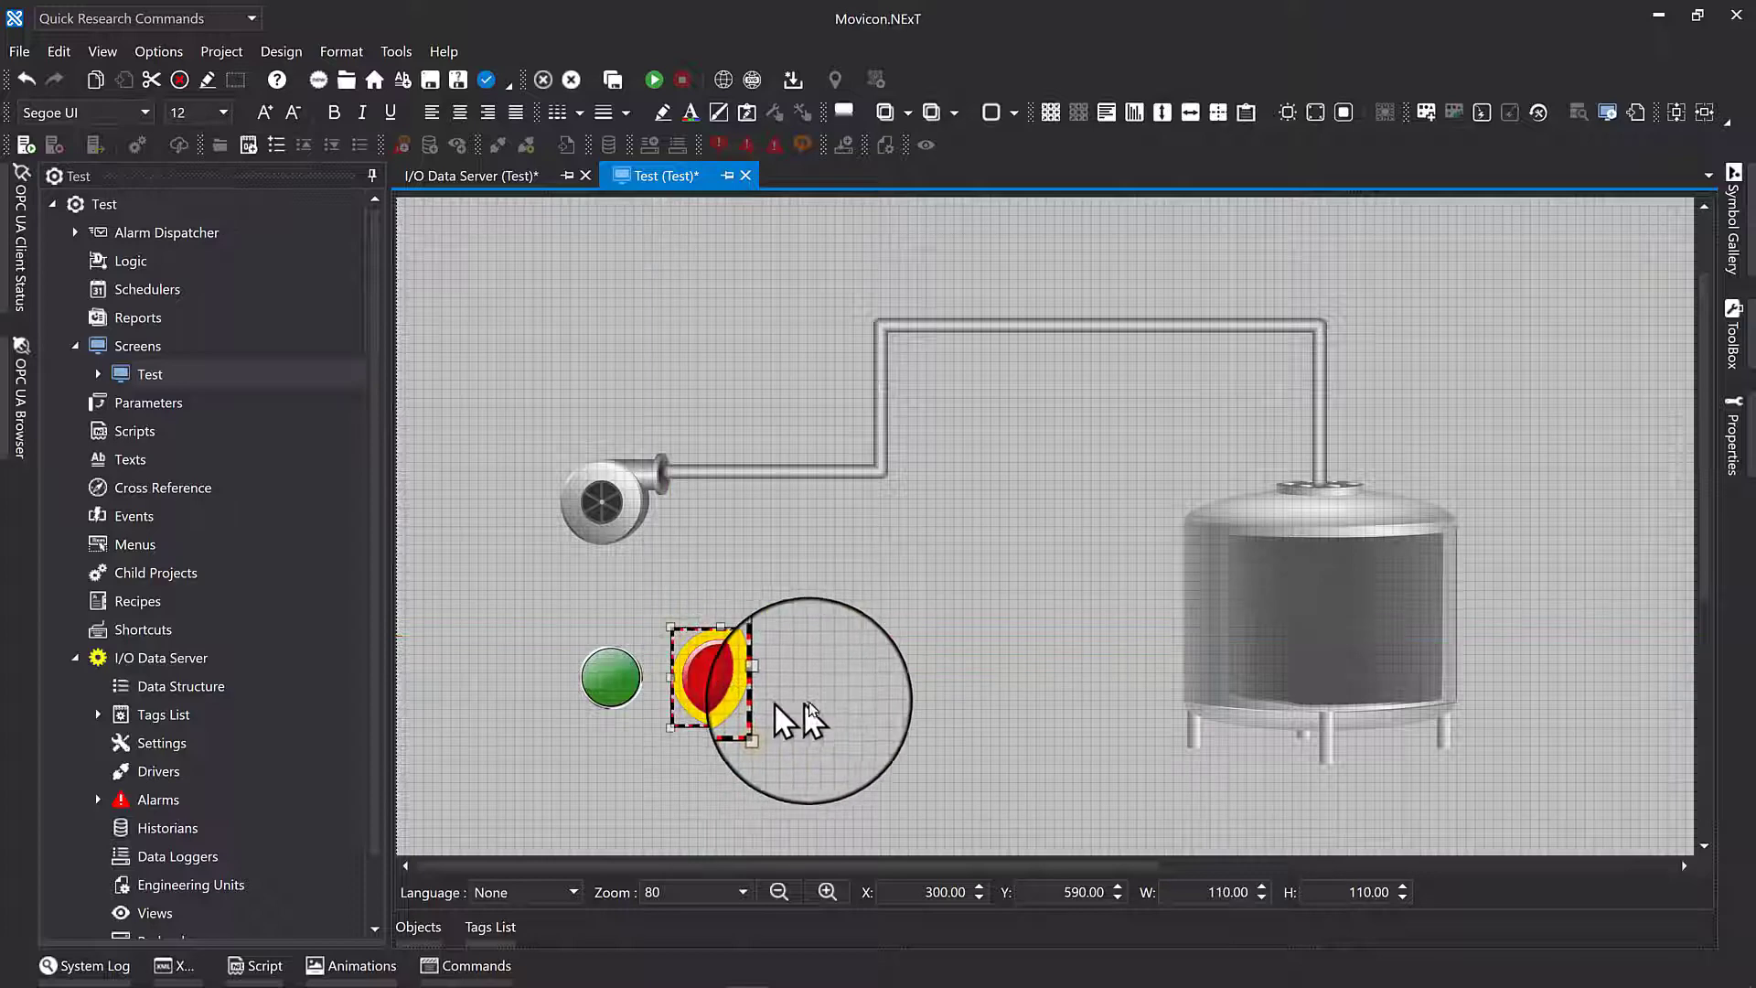
# Place a vertical slider between the emergency button and the tank, around X 490, Y 550
pyautogui.click(1733, 352)
pyautogui.scroll(-5, 1417, 594)
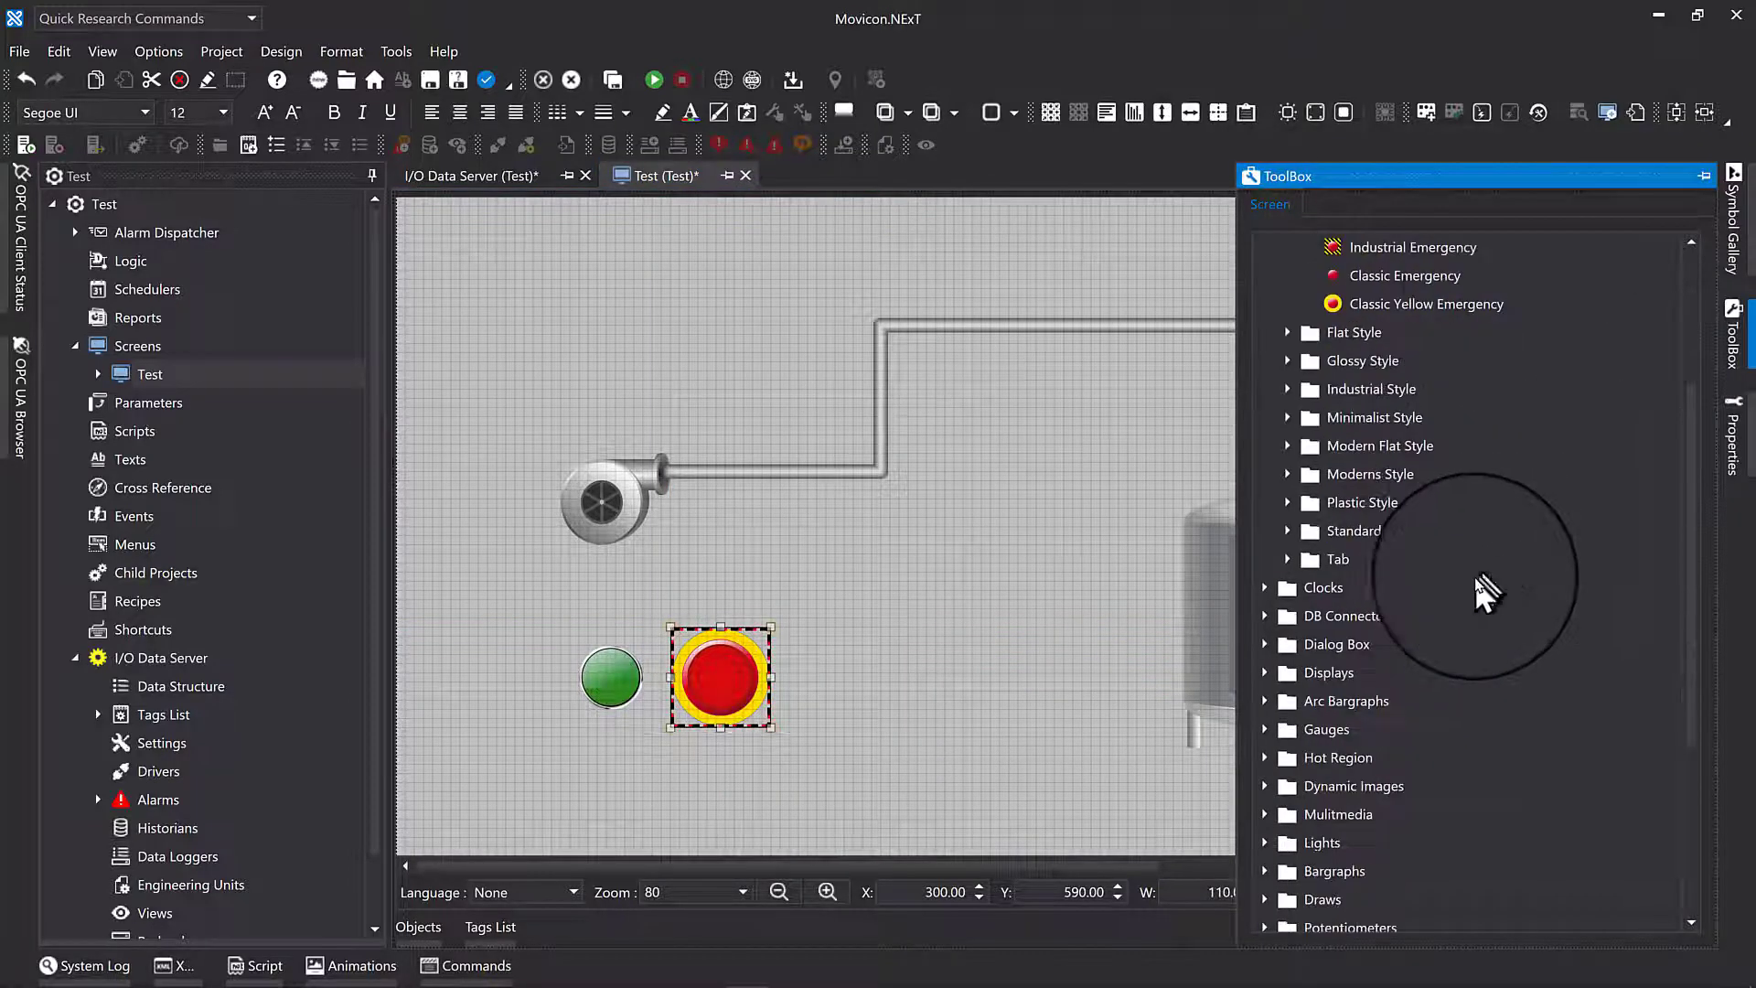
pyautogui.scroll(-2, 1454, 631)
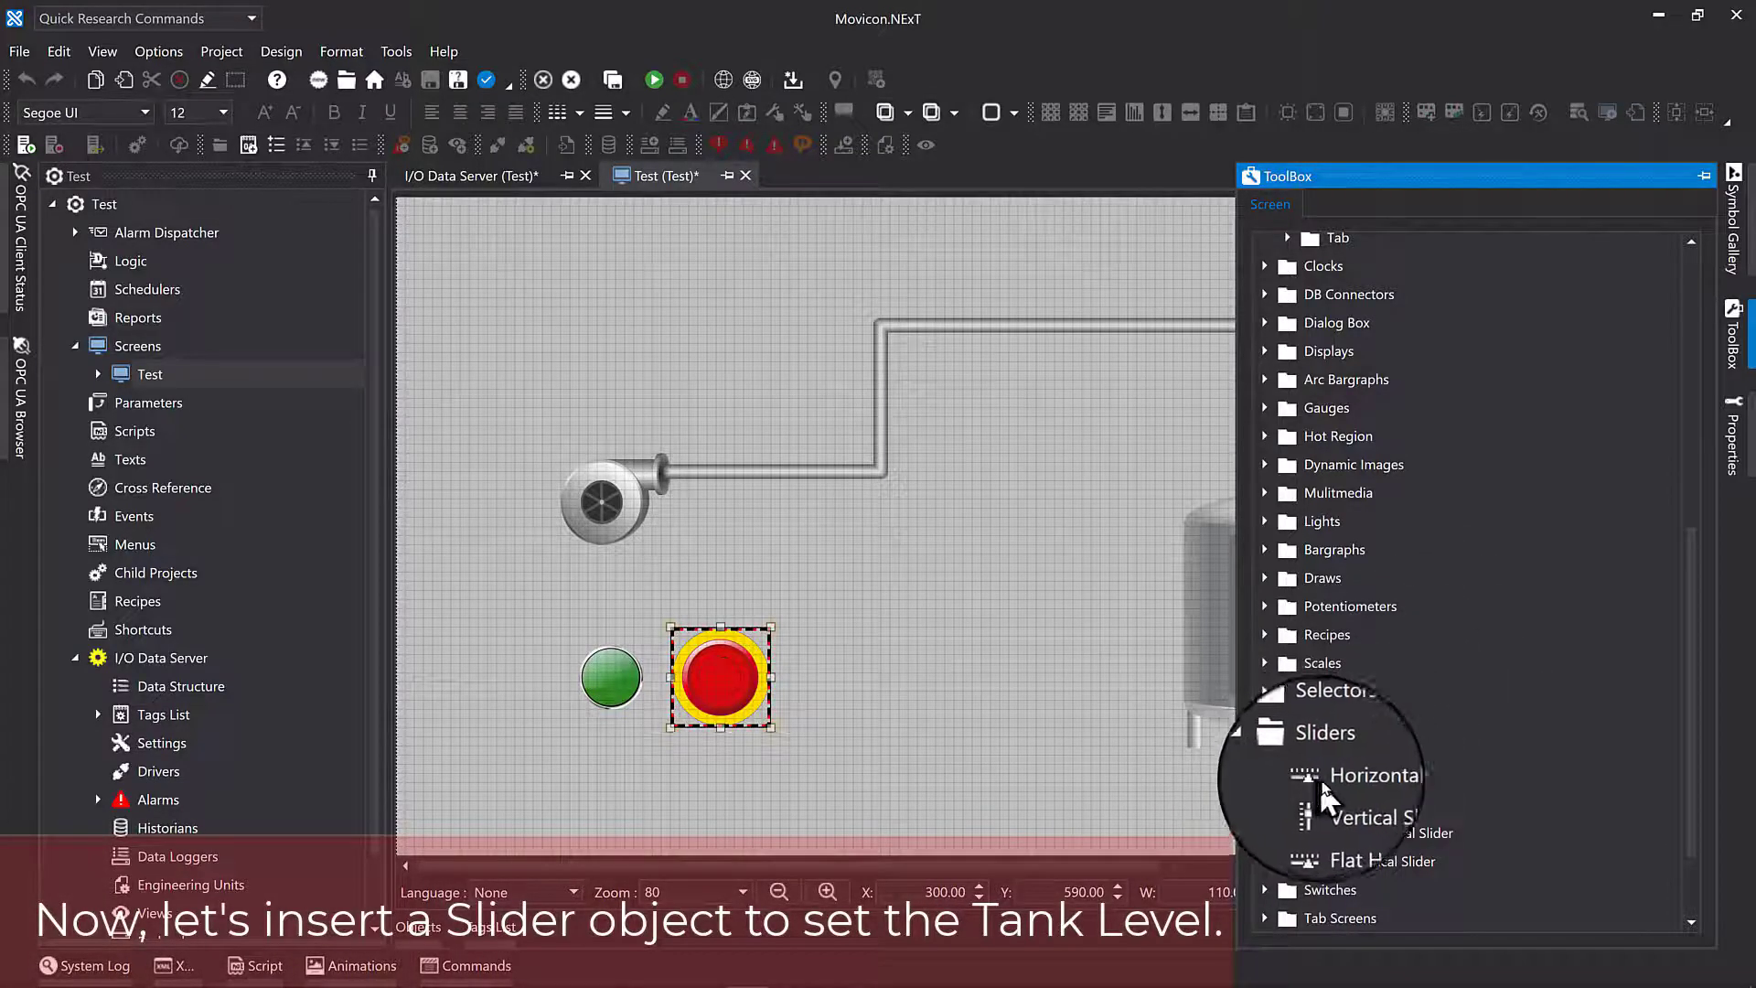
pyautogui.moveTo(1332, 787); pyautogui.dragTo(942, 640)
pyautogui.moveTo(942, 727); pyautogui.dragTo(869, 745)
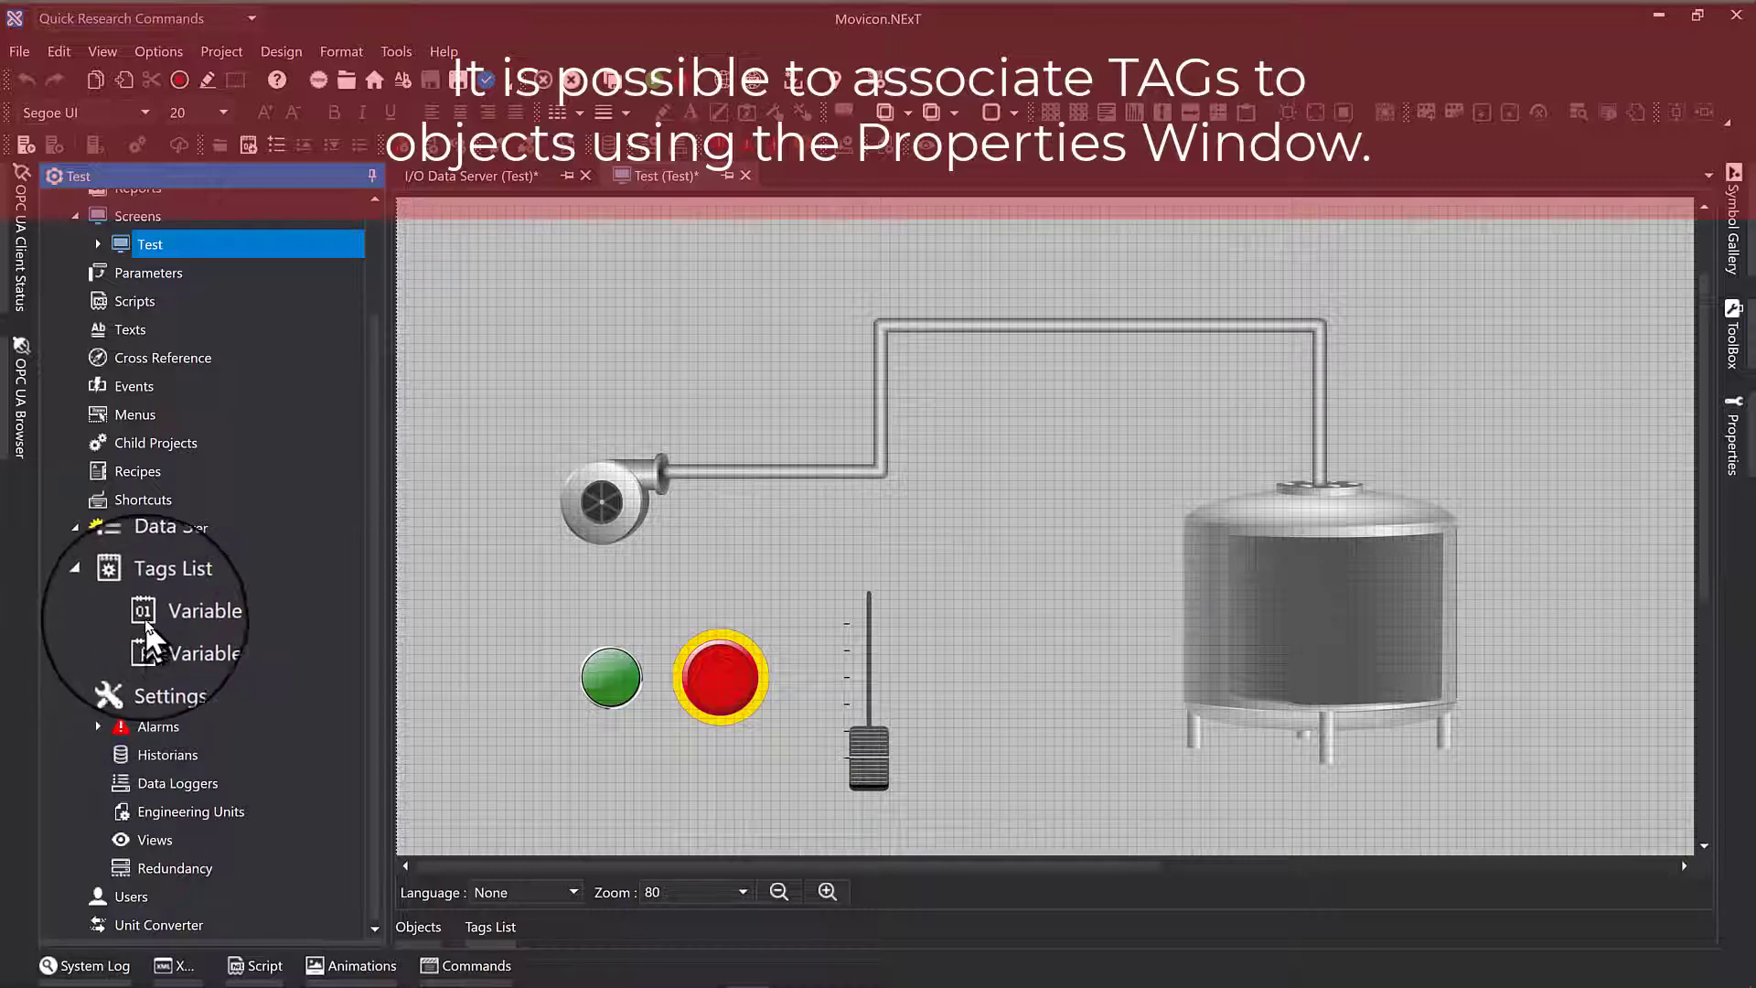
# Drag tag Variable onto the pump, and Variable1 onto both the tank and the slider
pyautogui.moveTo(145, 613); pyautogui.dragTo(605, 512)
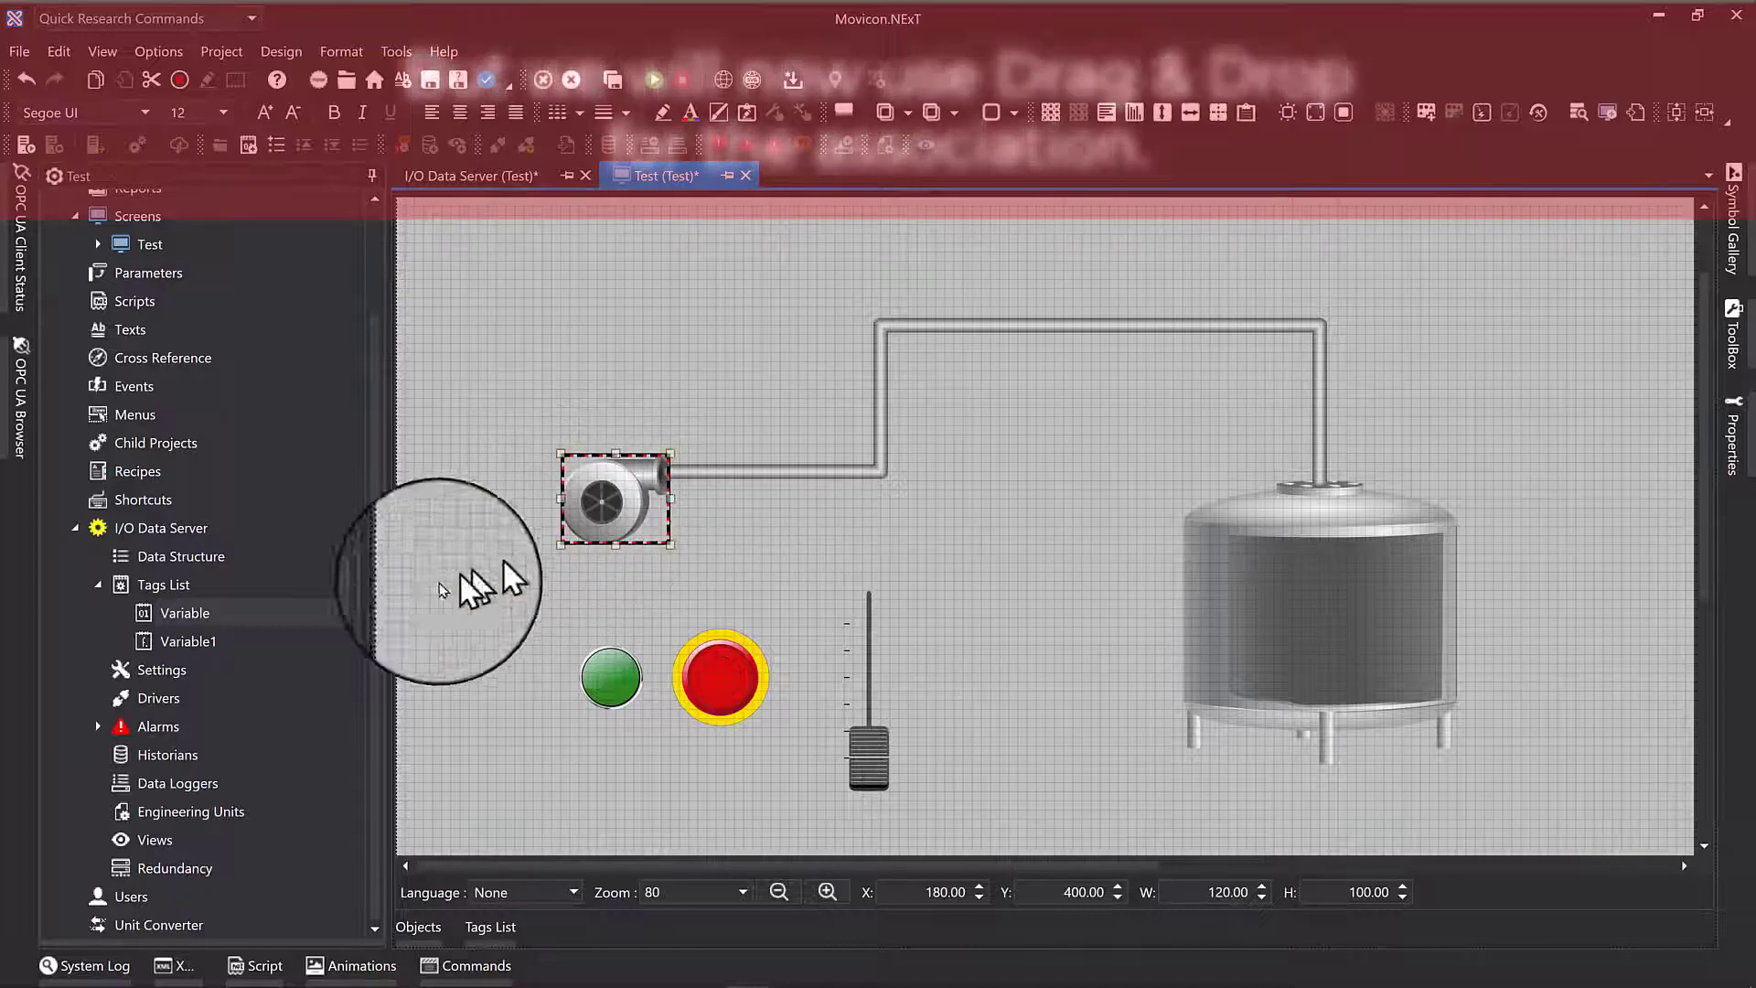
pyautogui.click(146, 638)
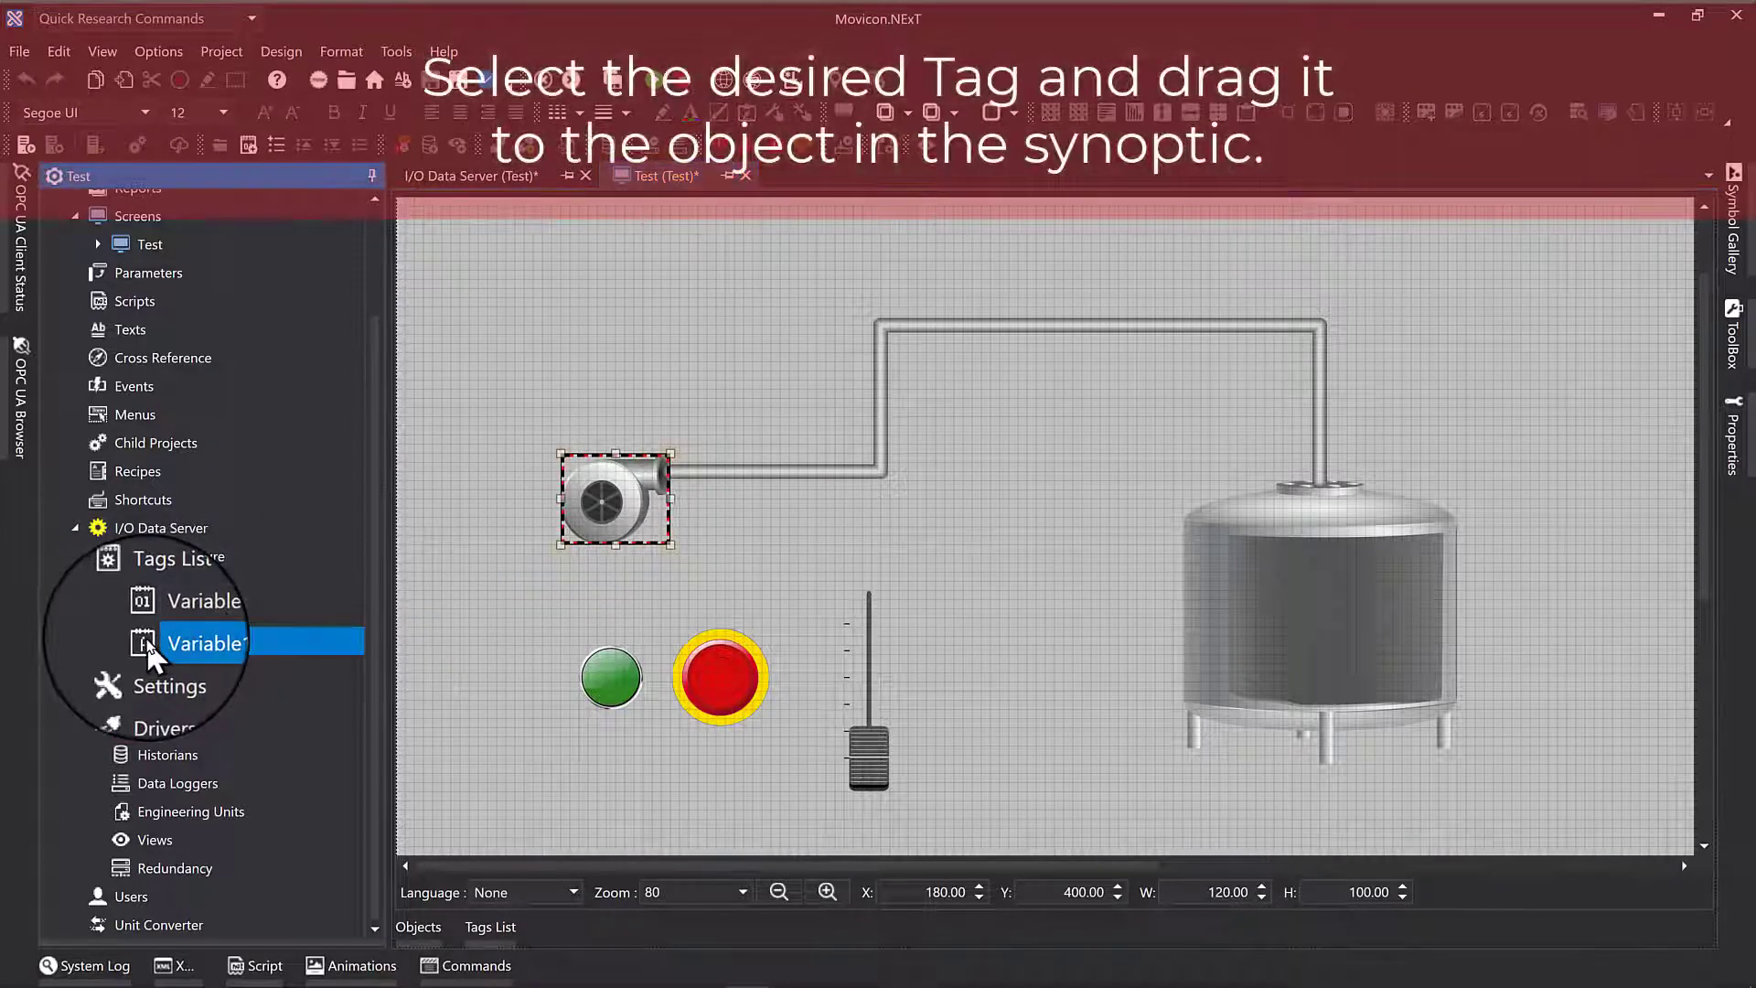
pyautogui.moveTo(146, 638); pyautogui.dragTo(1283, 599)
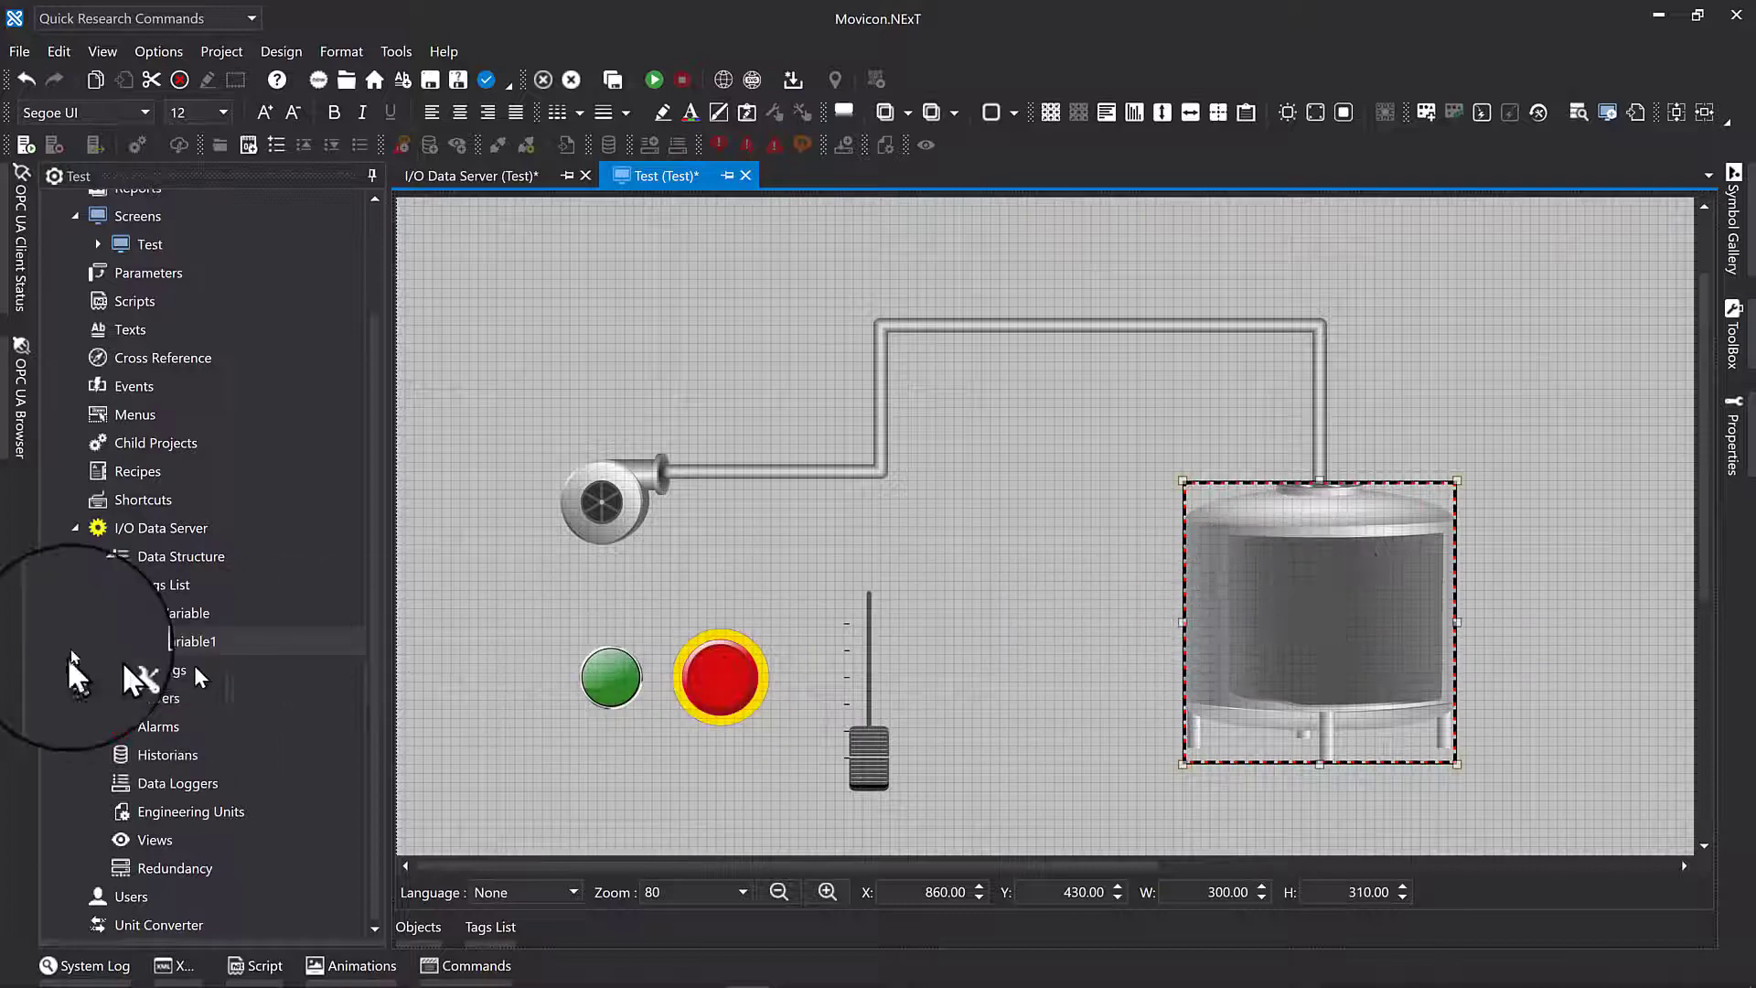
pyautogui.click(147, 644)
pyautogui.moveTo(147, 644); pyautogui.dragTo(865, 748)
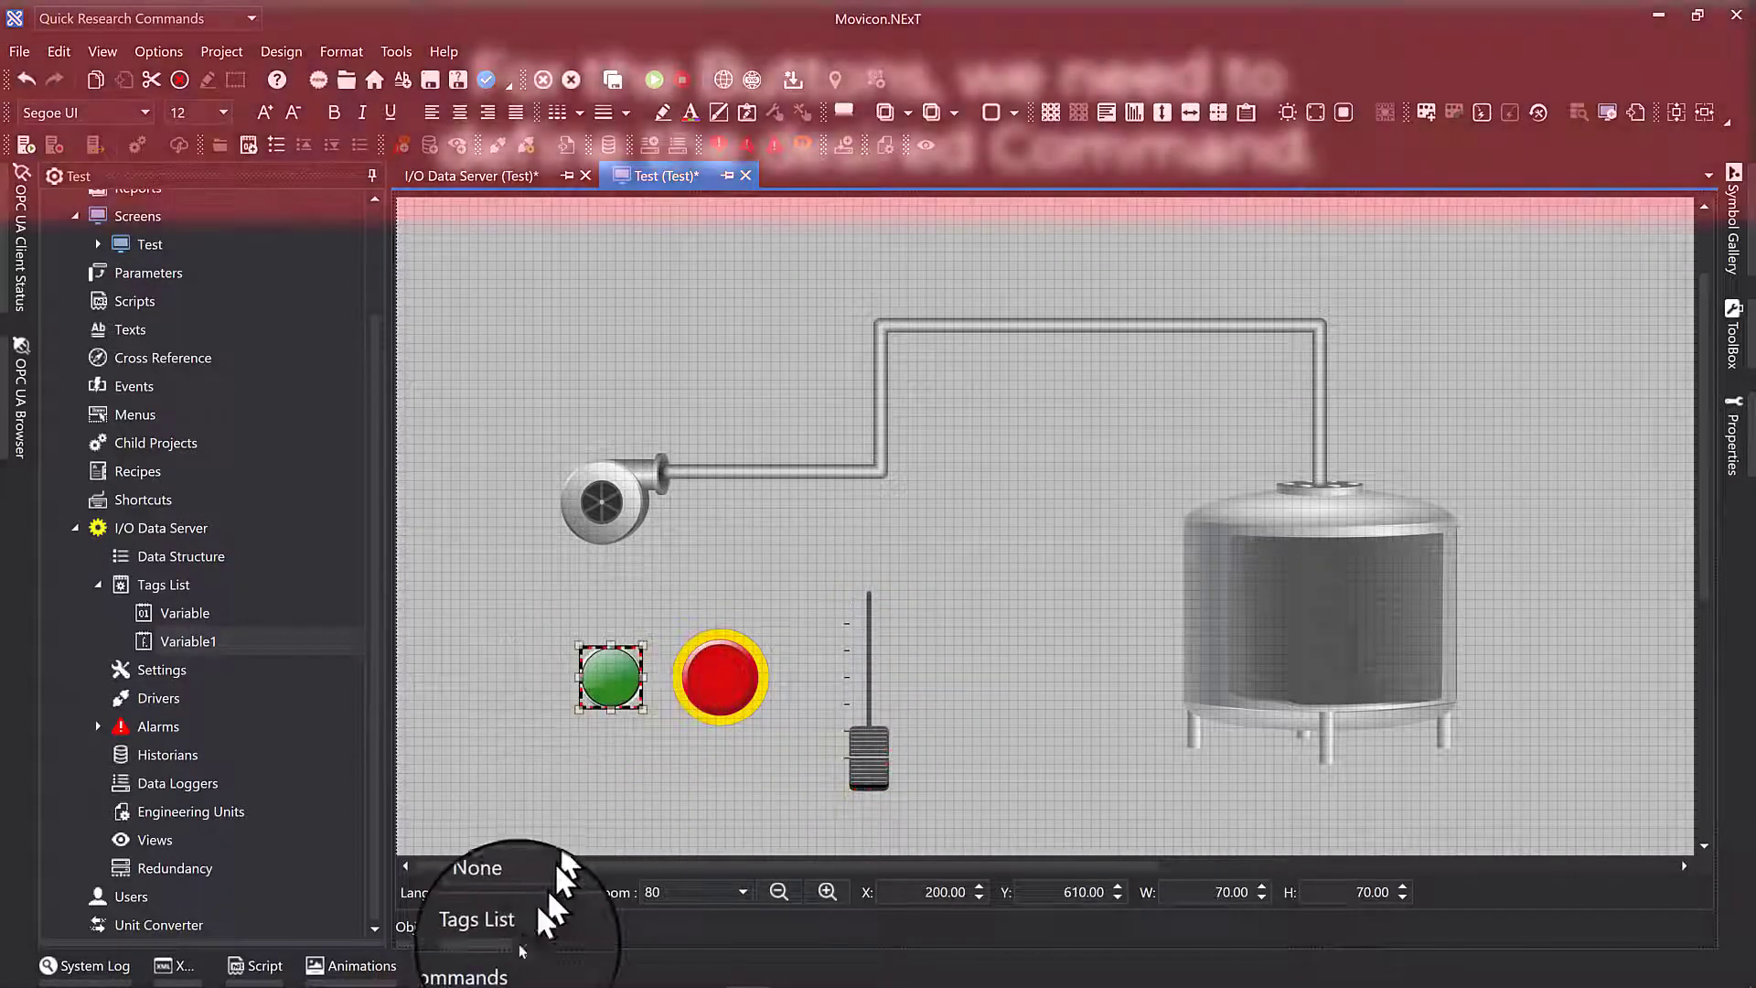
# Give the green button a Set Tag command that writes 1 to Variable
pyautogui.click(464, 968)
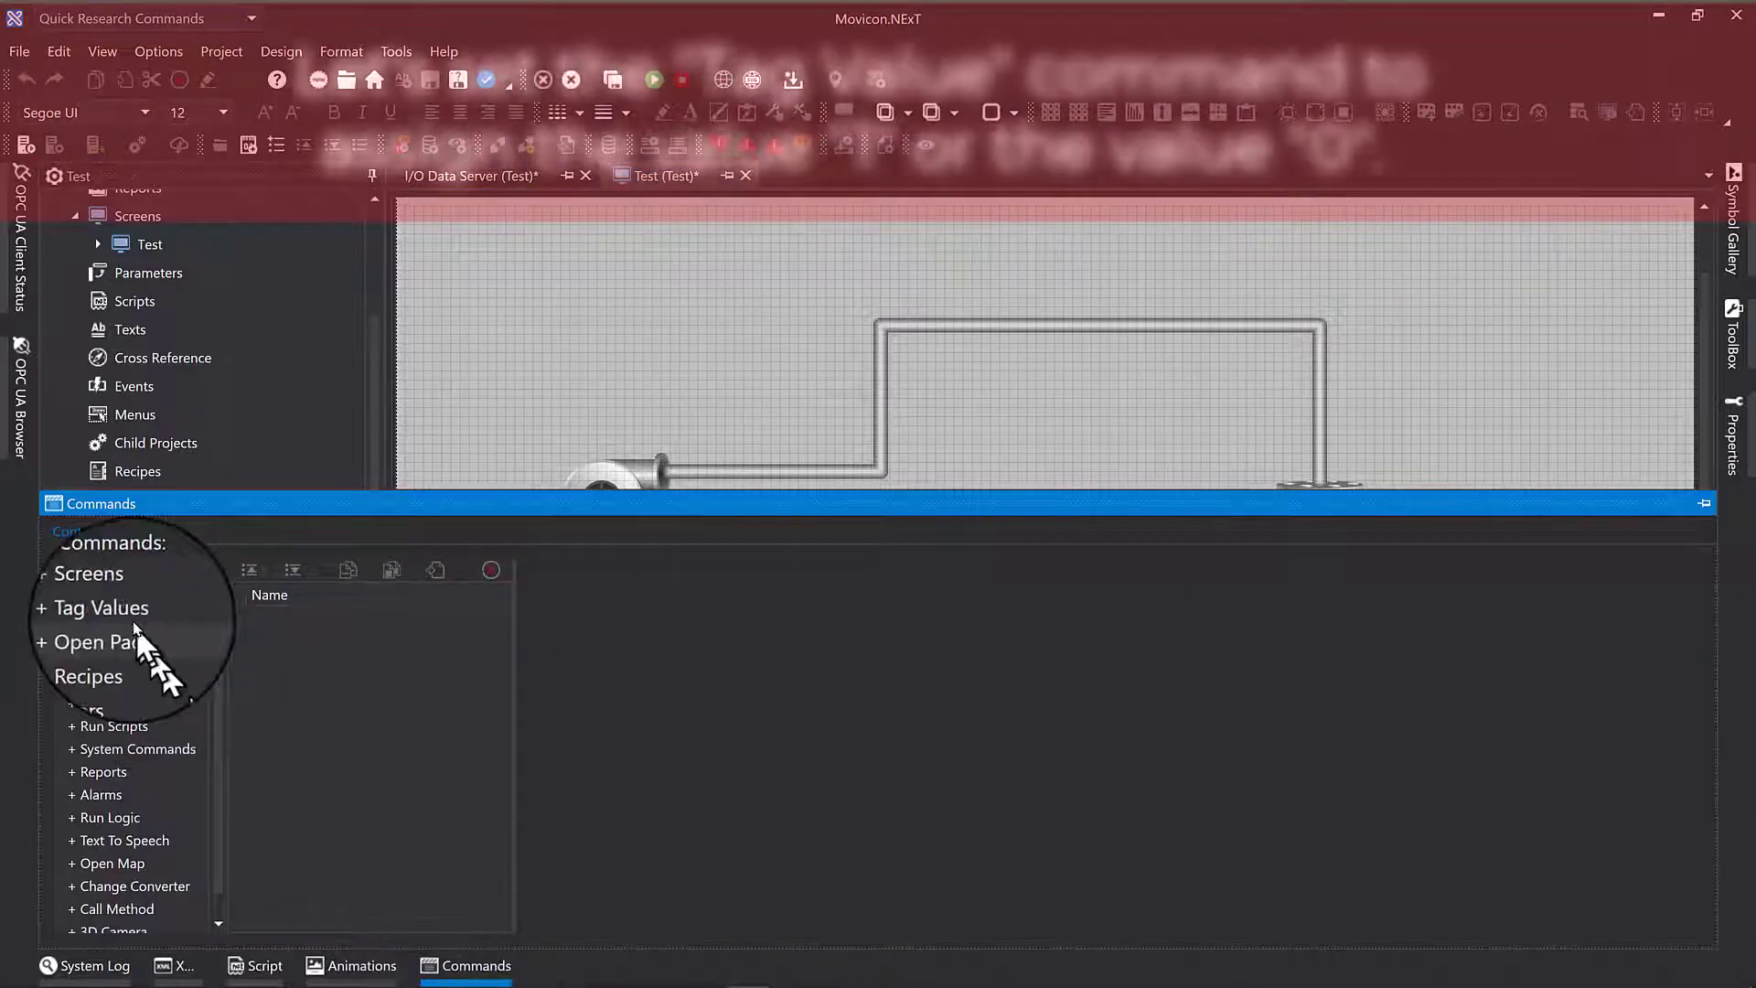
pyautogui.moveTo(129, 615); pyautogui.dragTo(393, 646)
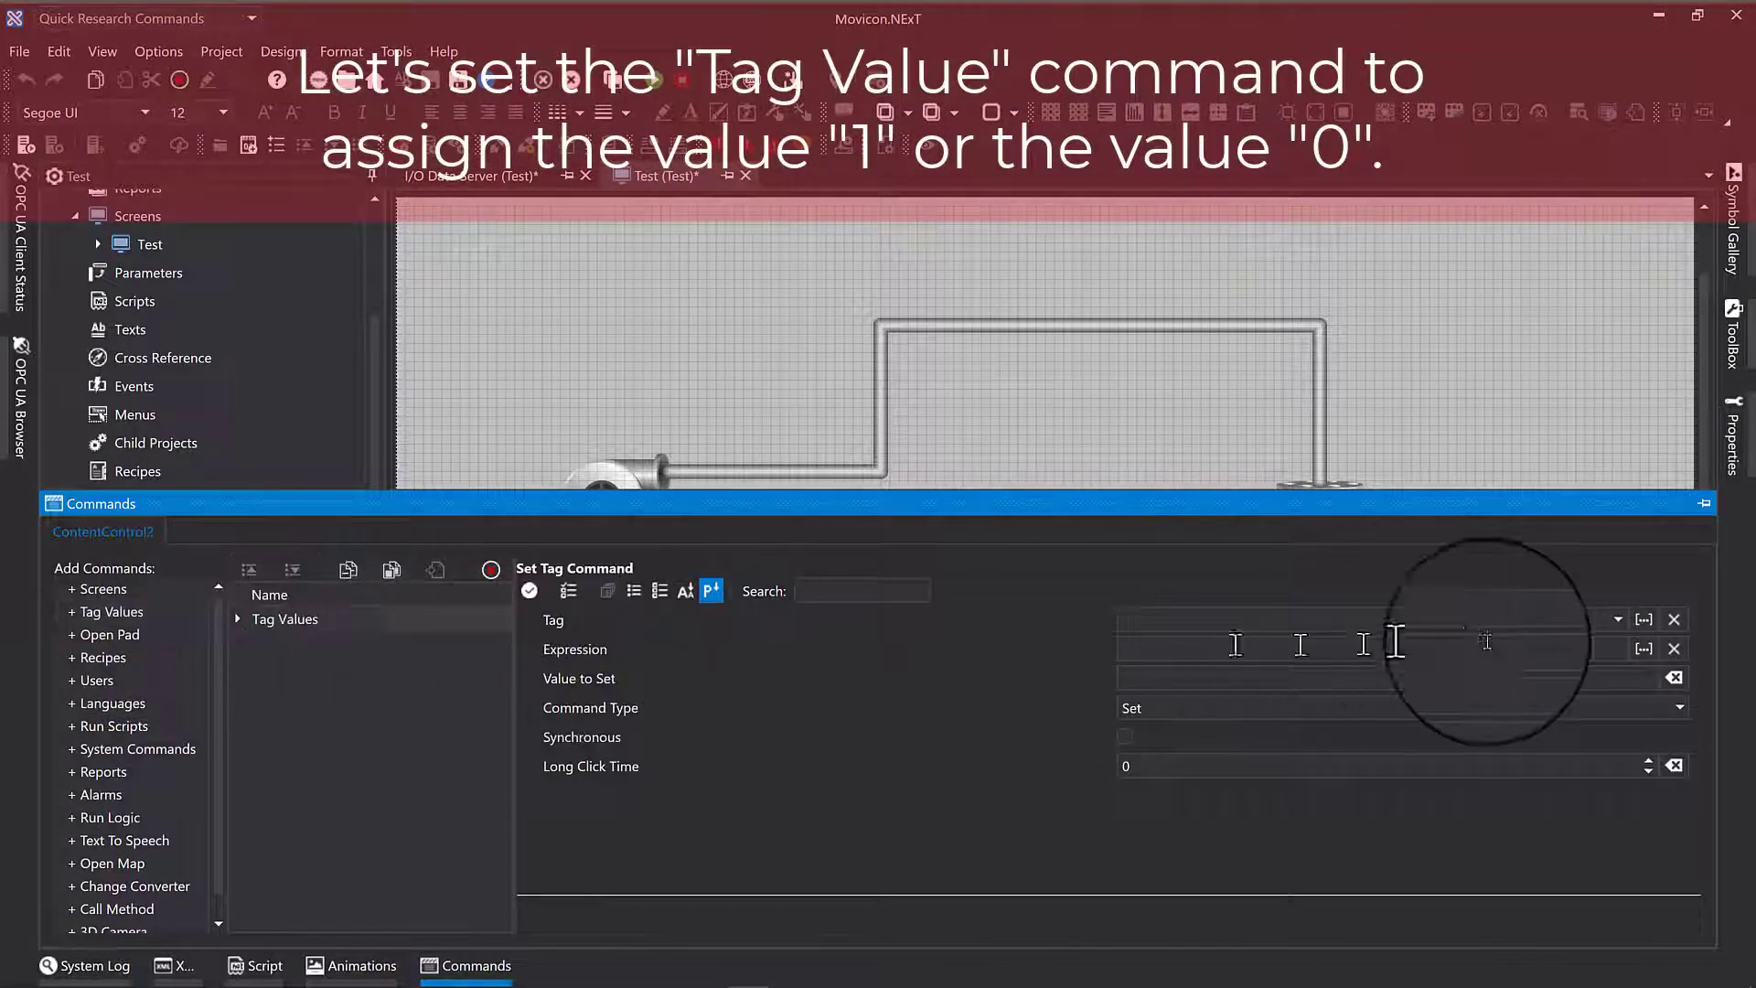
pyautogui.click(1617, 619)
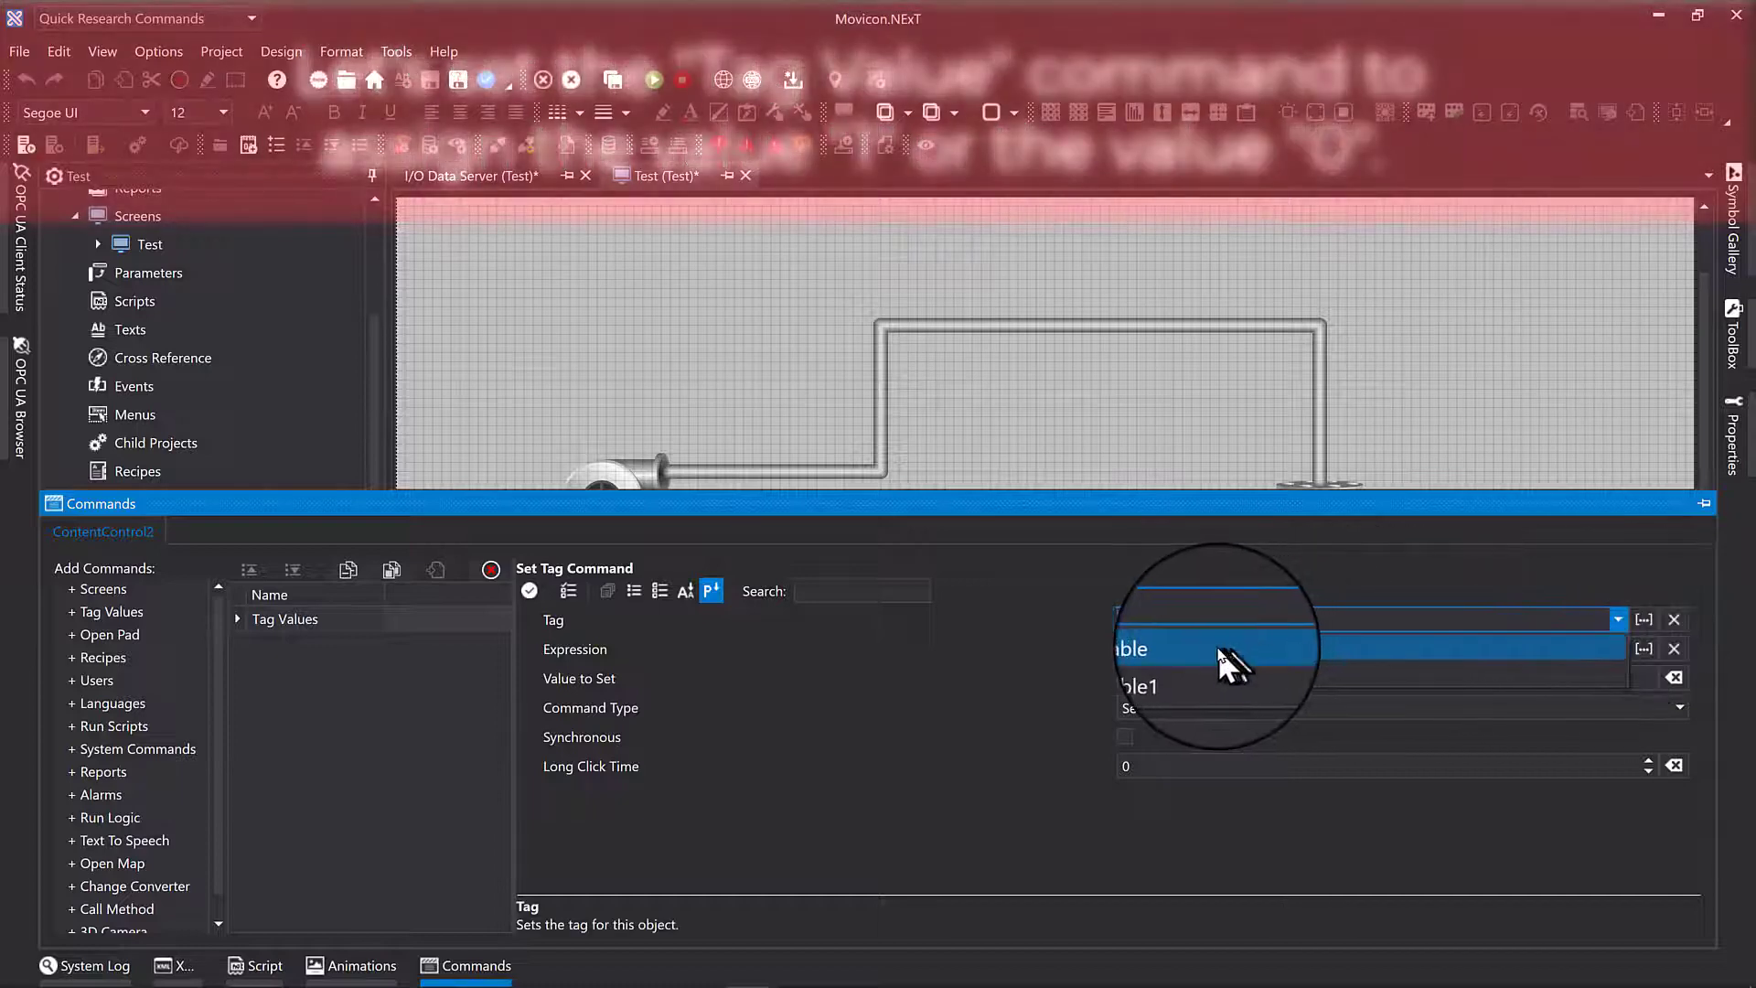
pyautogui.click(1216, 645)
pyautogui.click(1175, 681)
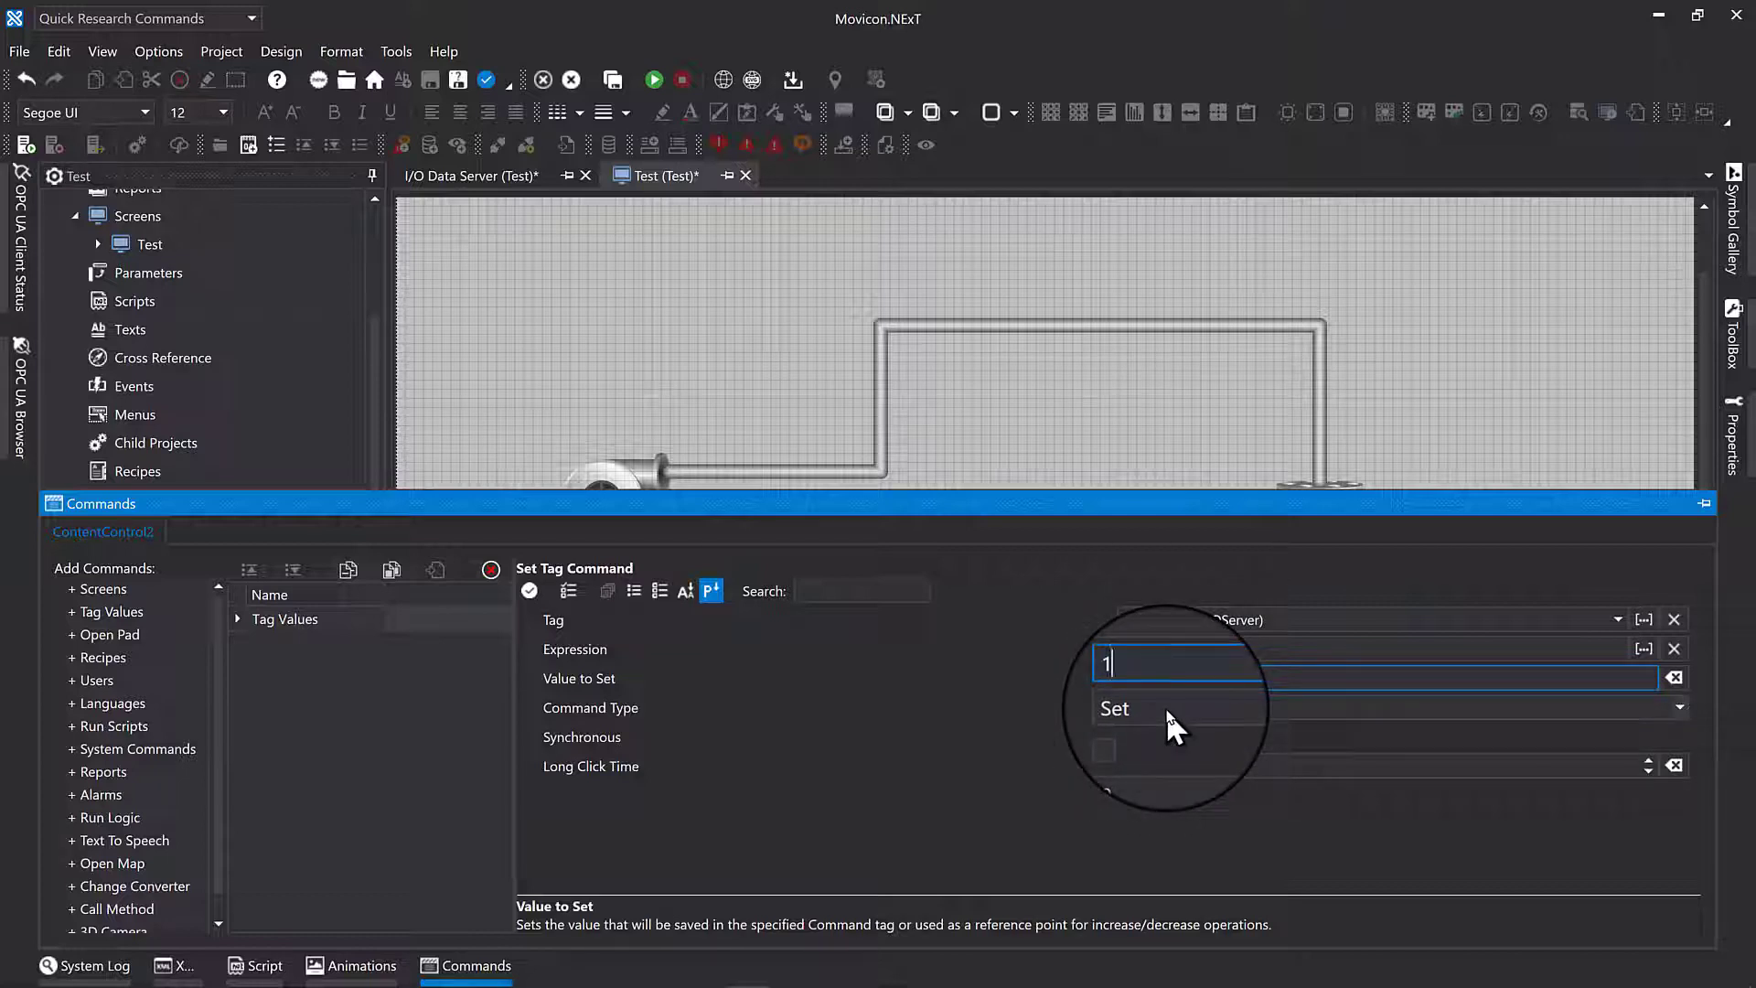
pyautogui.click(1103, 457)
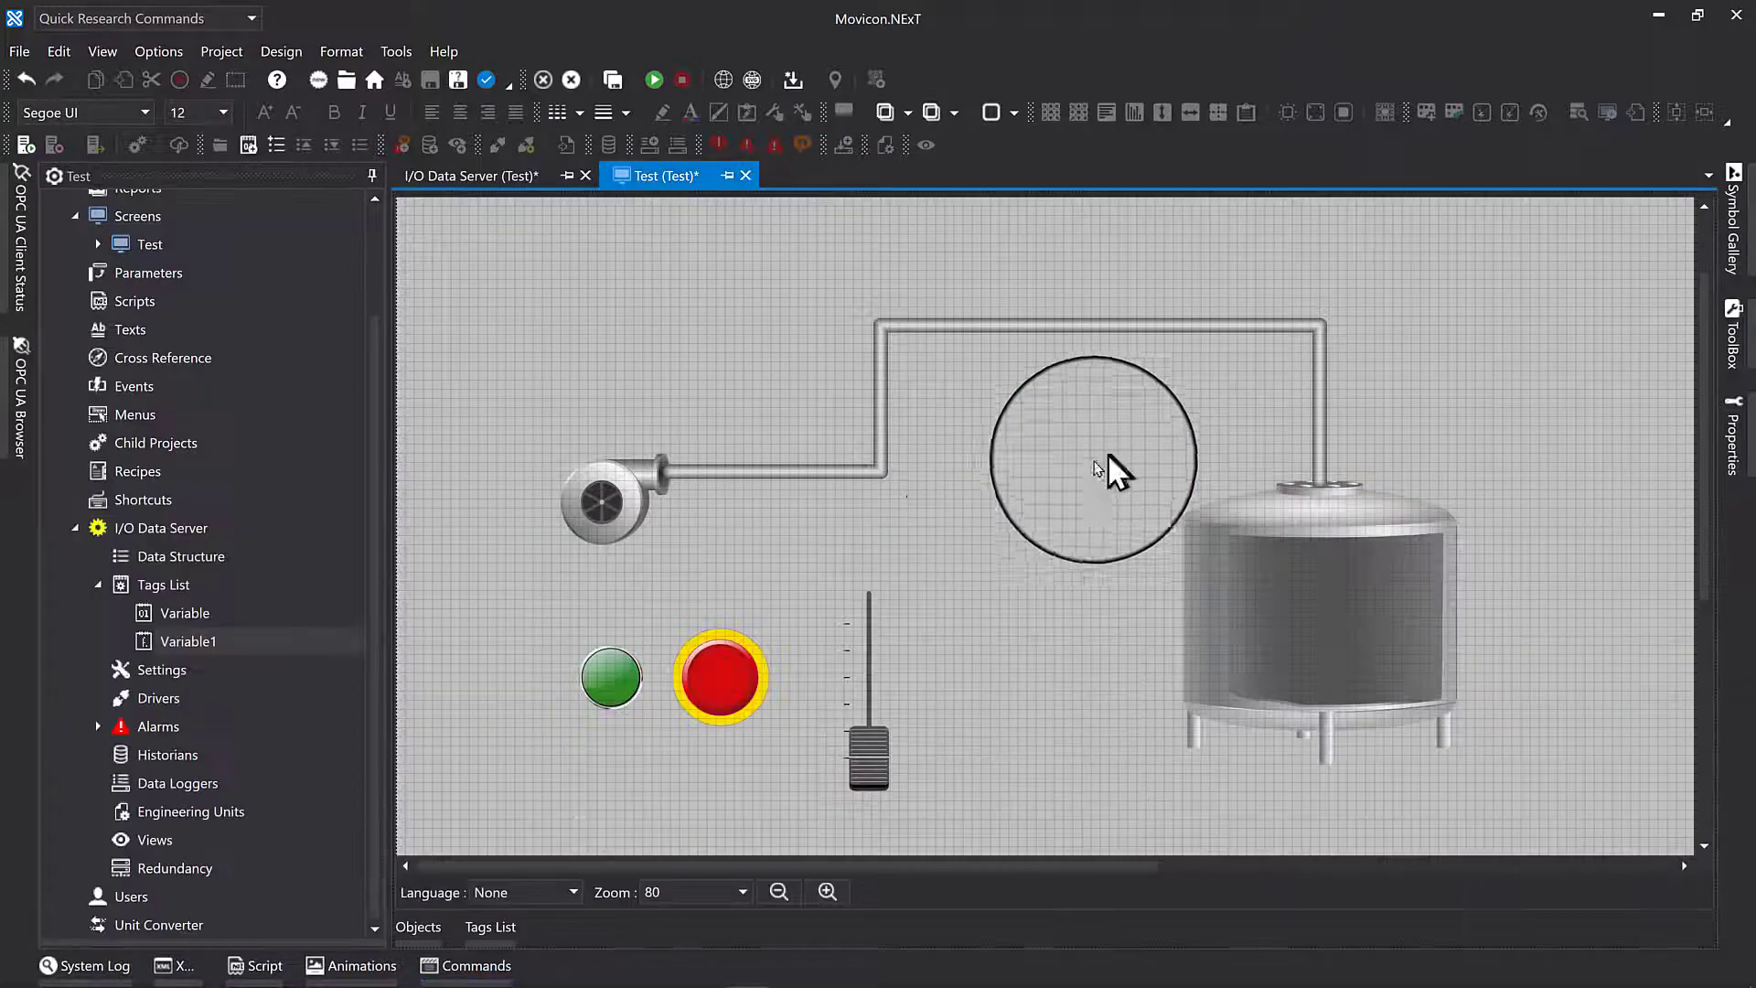
pyautogui.click(732, 675)
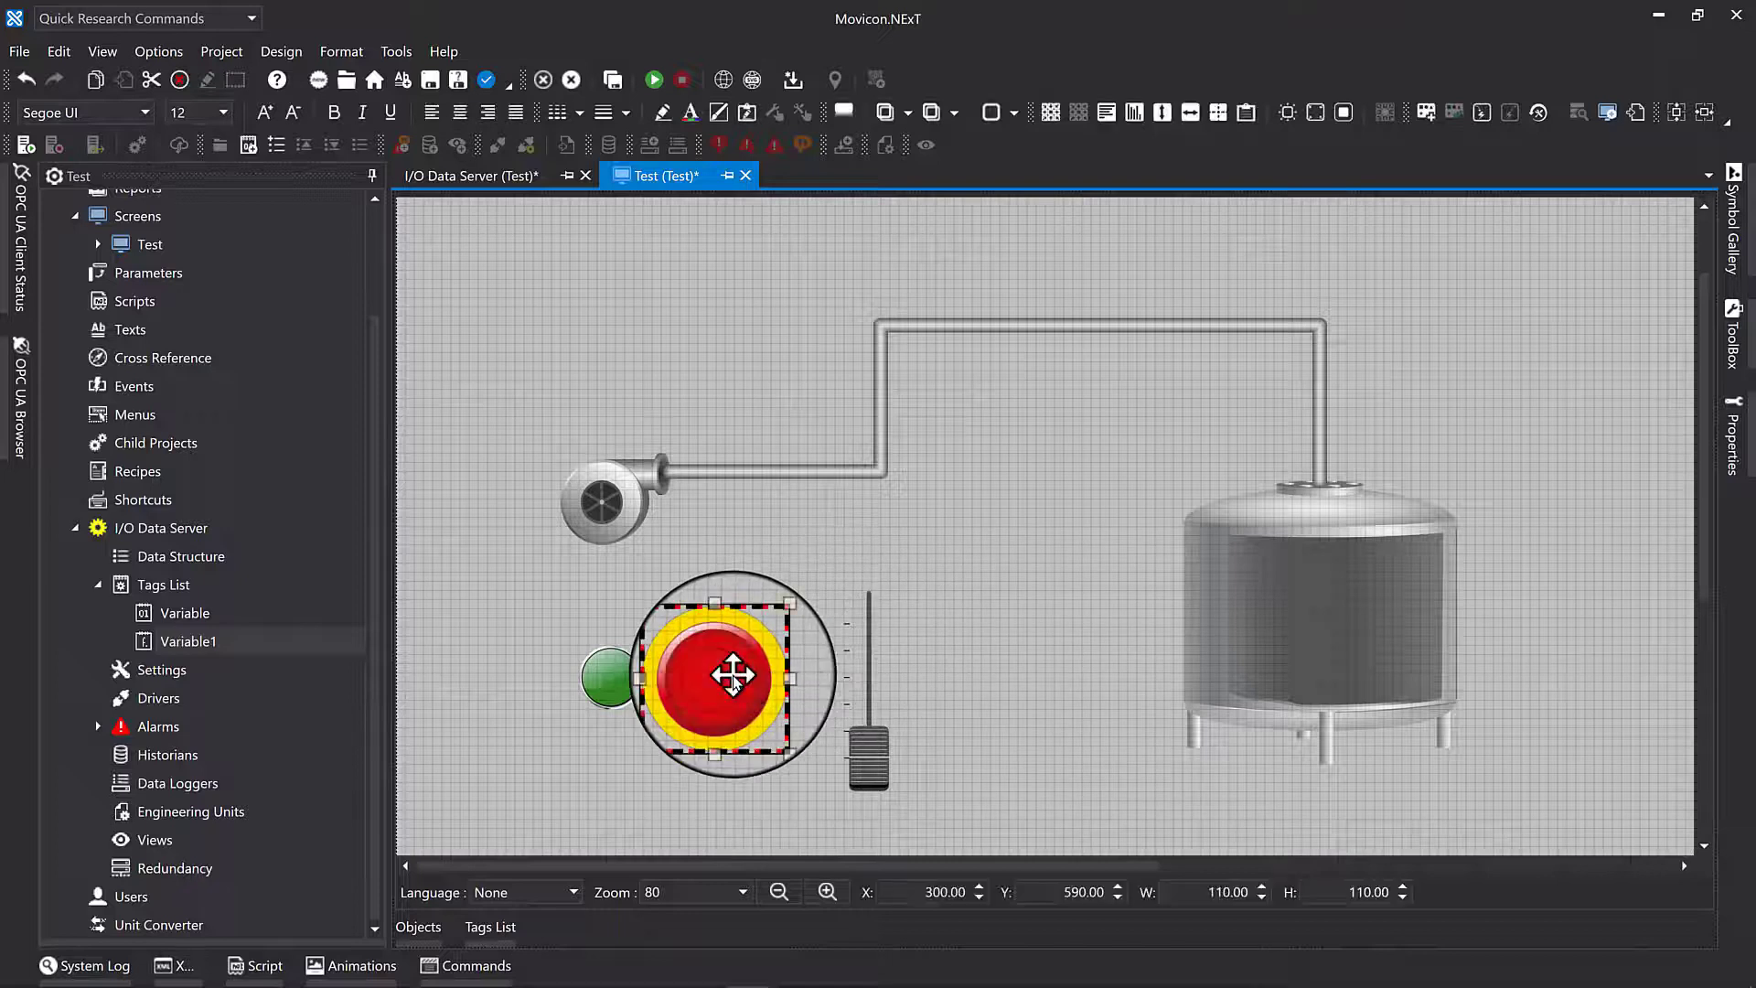
# Give the red emergency button a Set Tag command that writes 0 to Variable
pyautogui.click(466, 962)
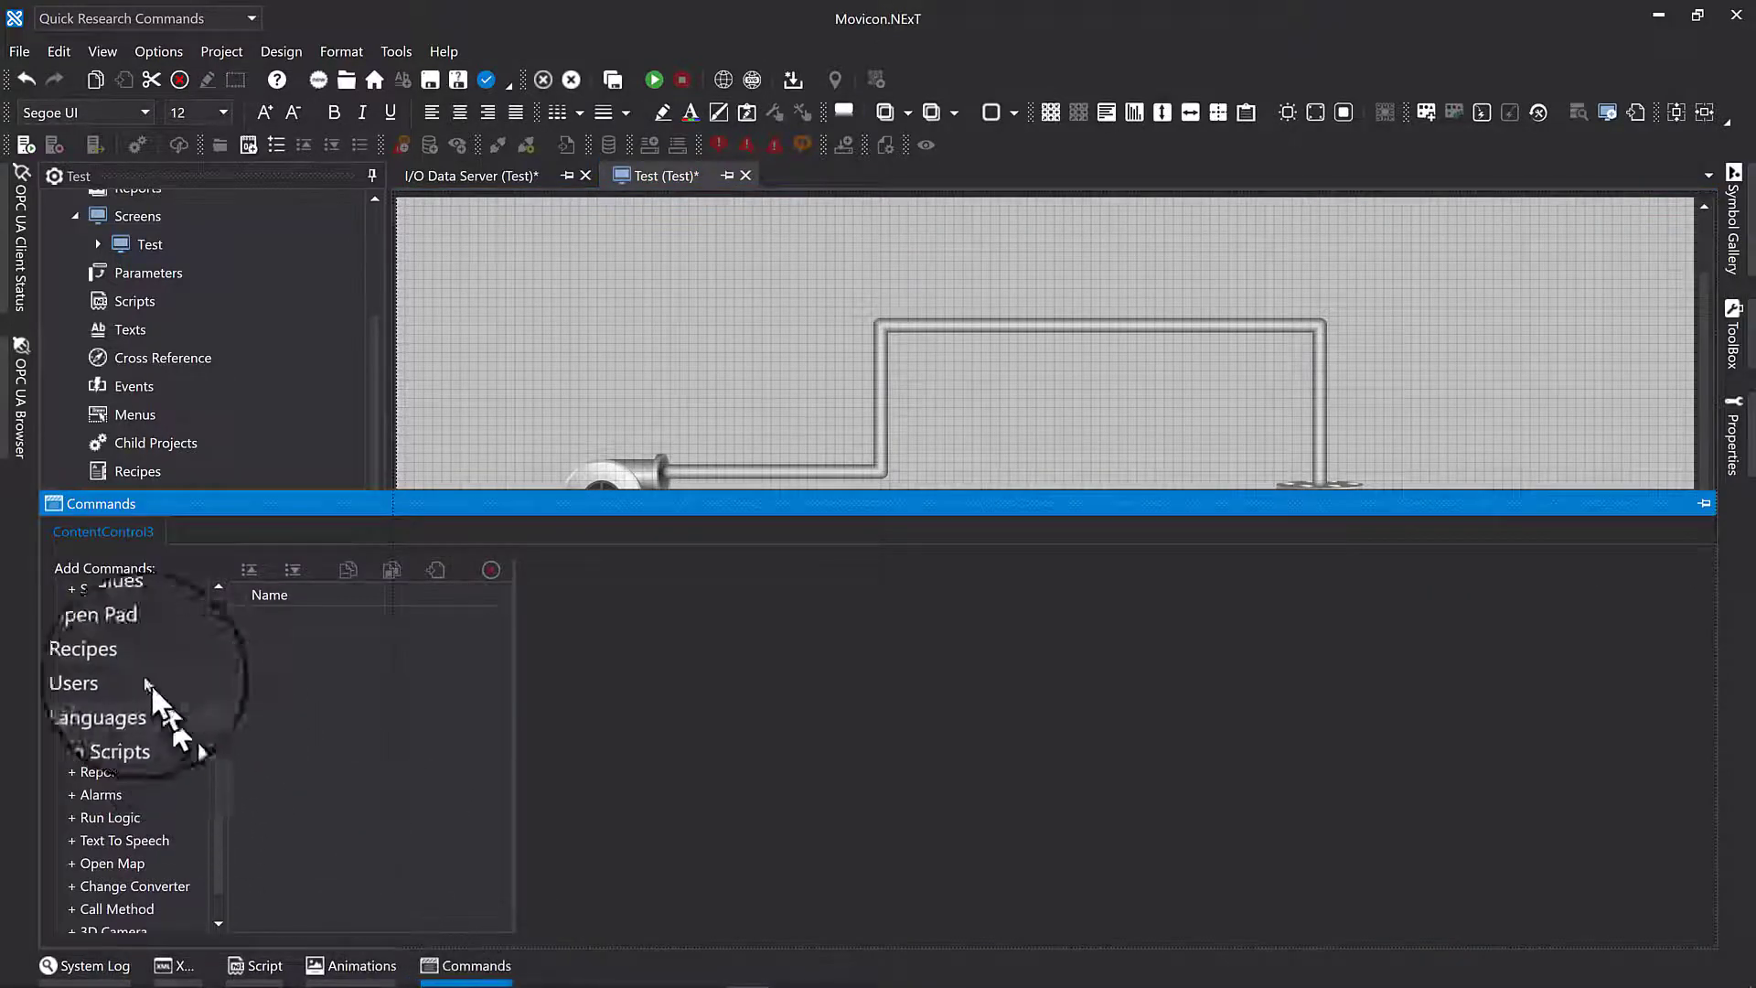
pyautogui.doubleClick(119, 613)
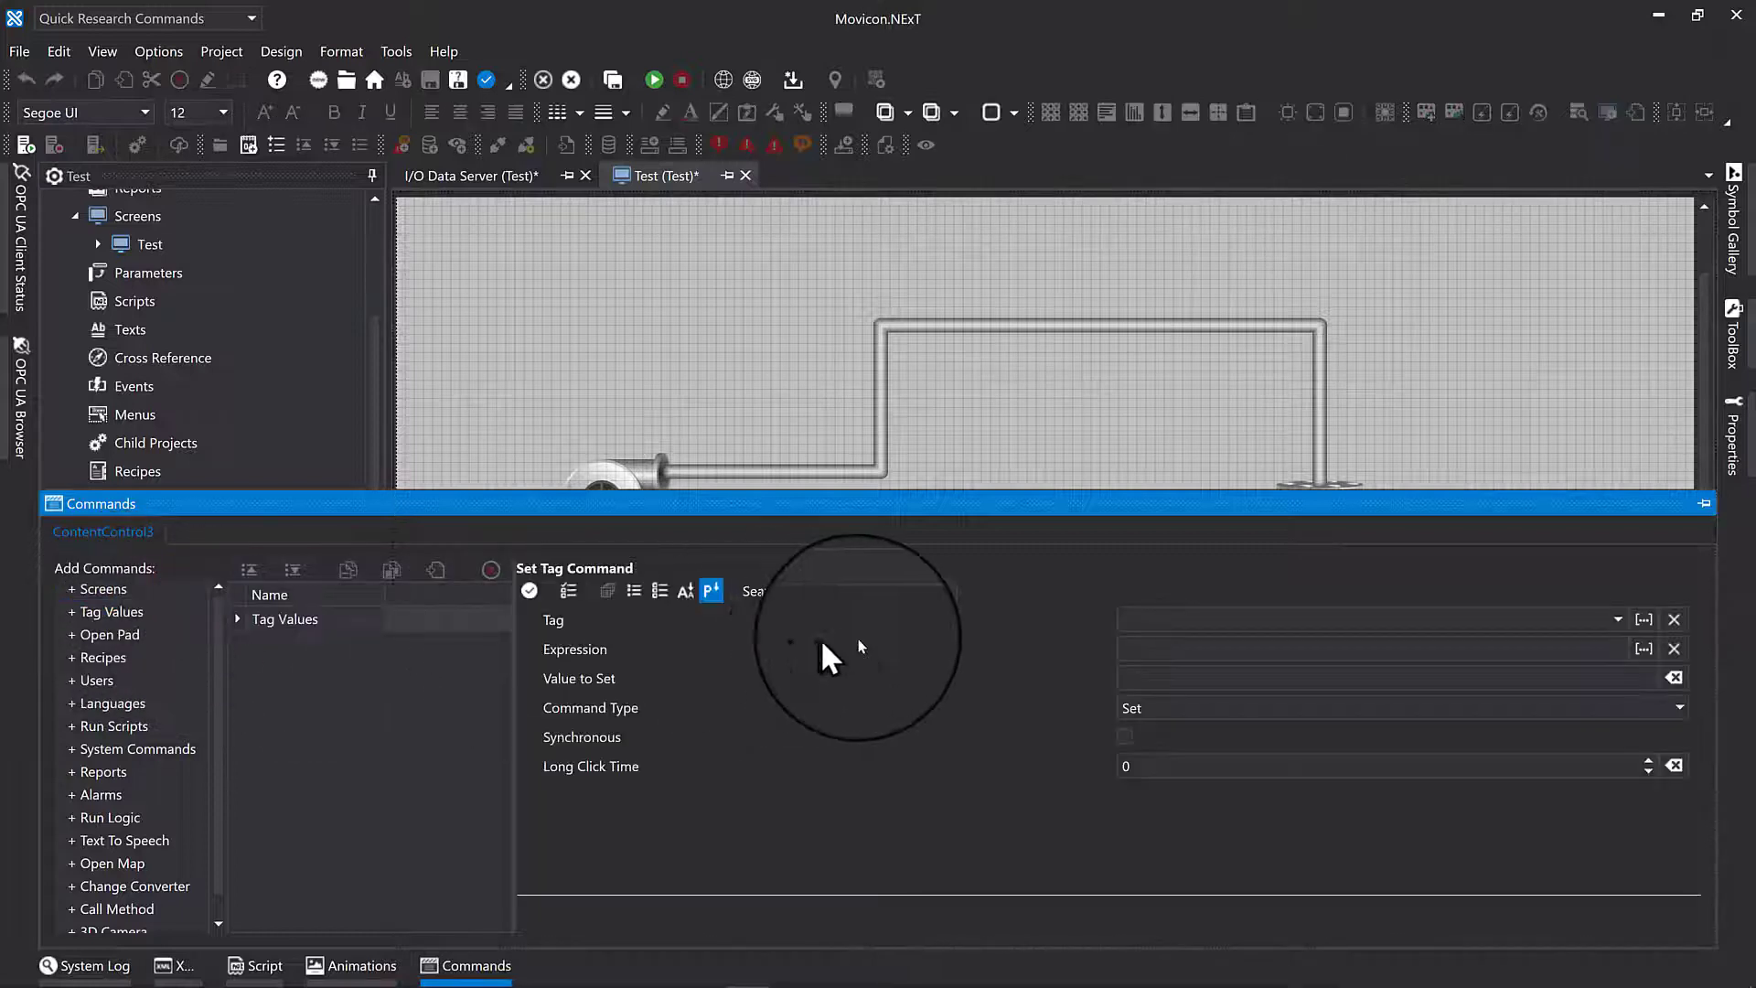
pyautogui.click(1617, 618)
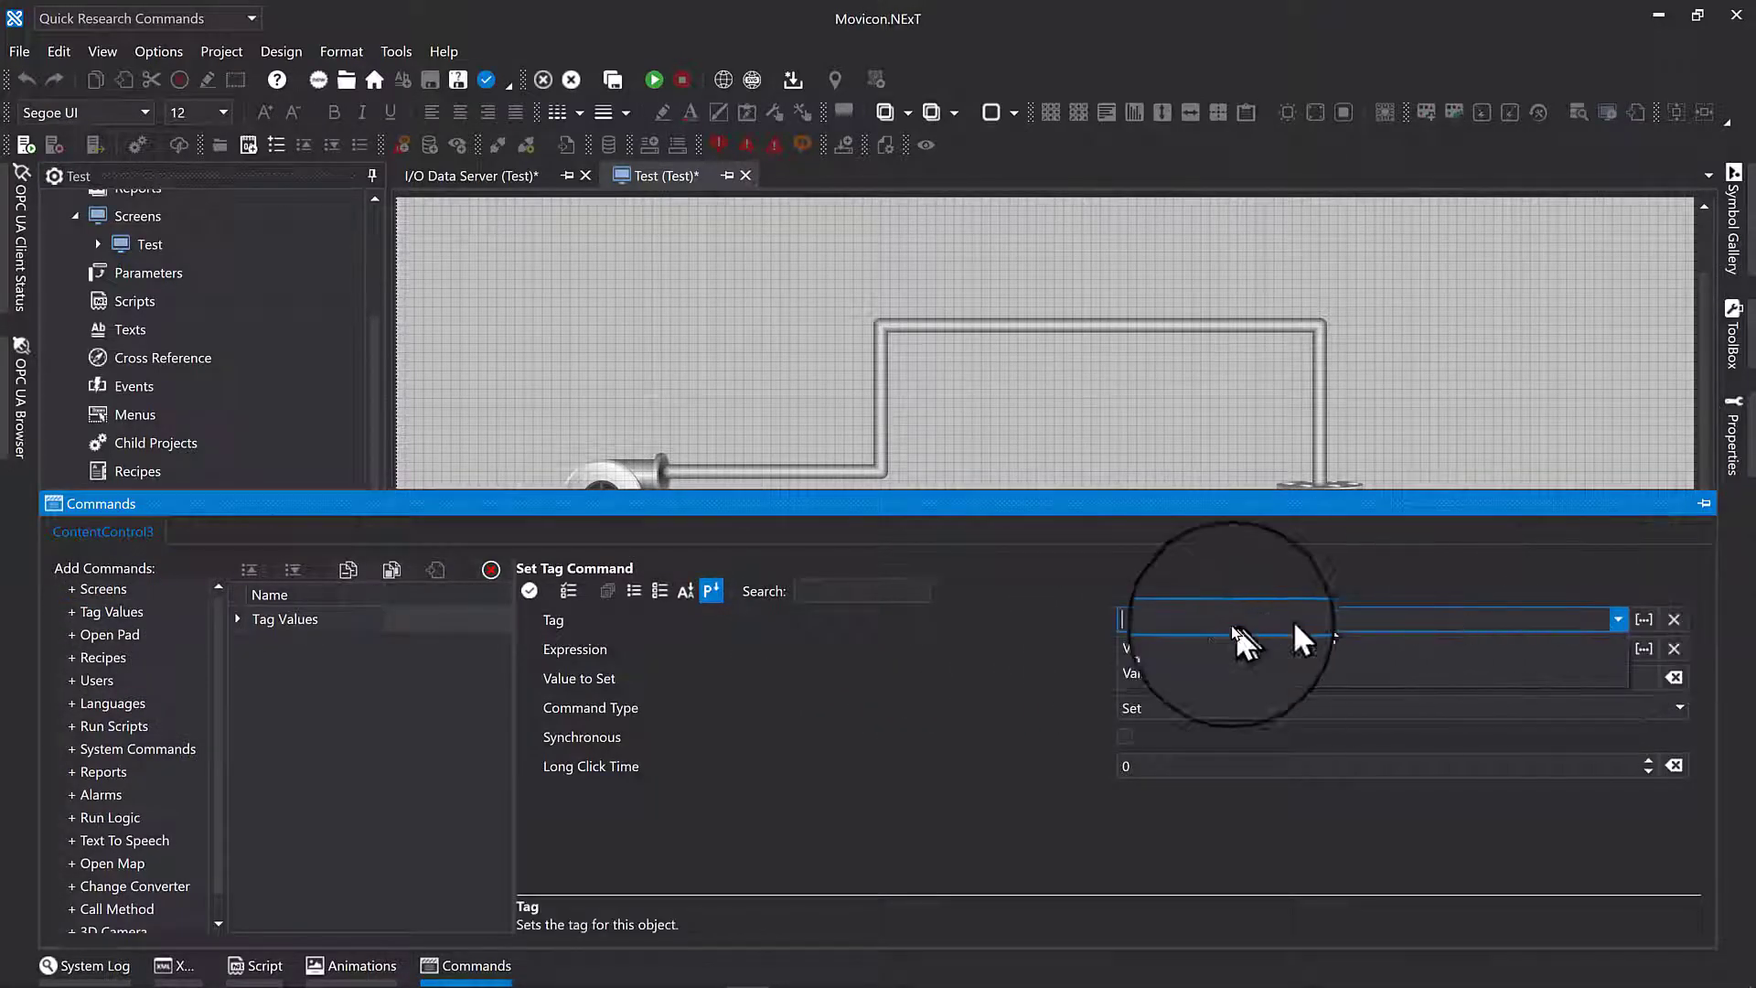
pyautogui.click(1205, 645)
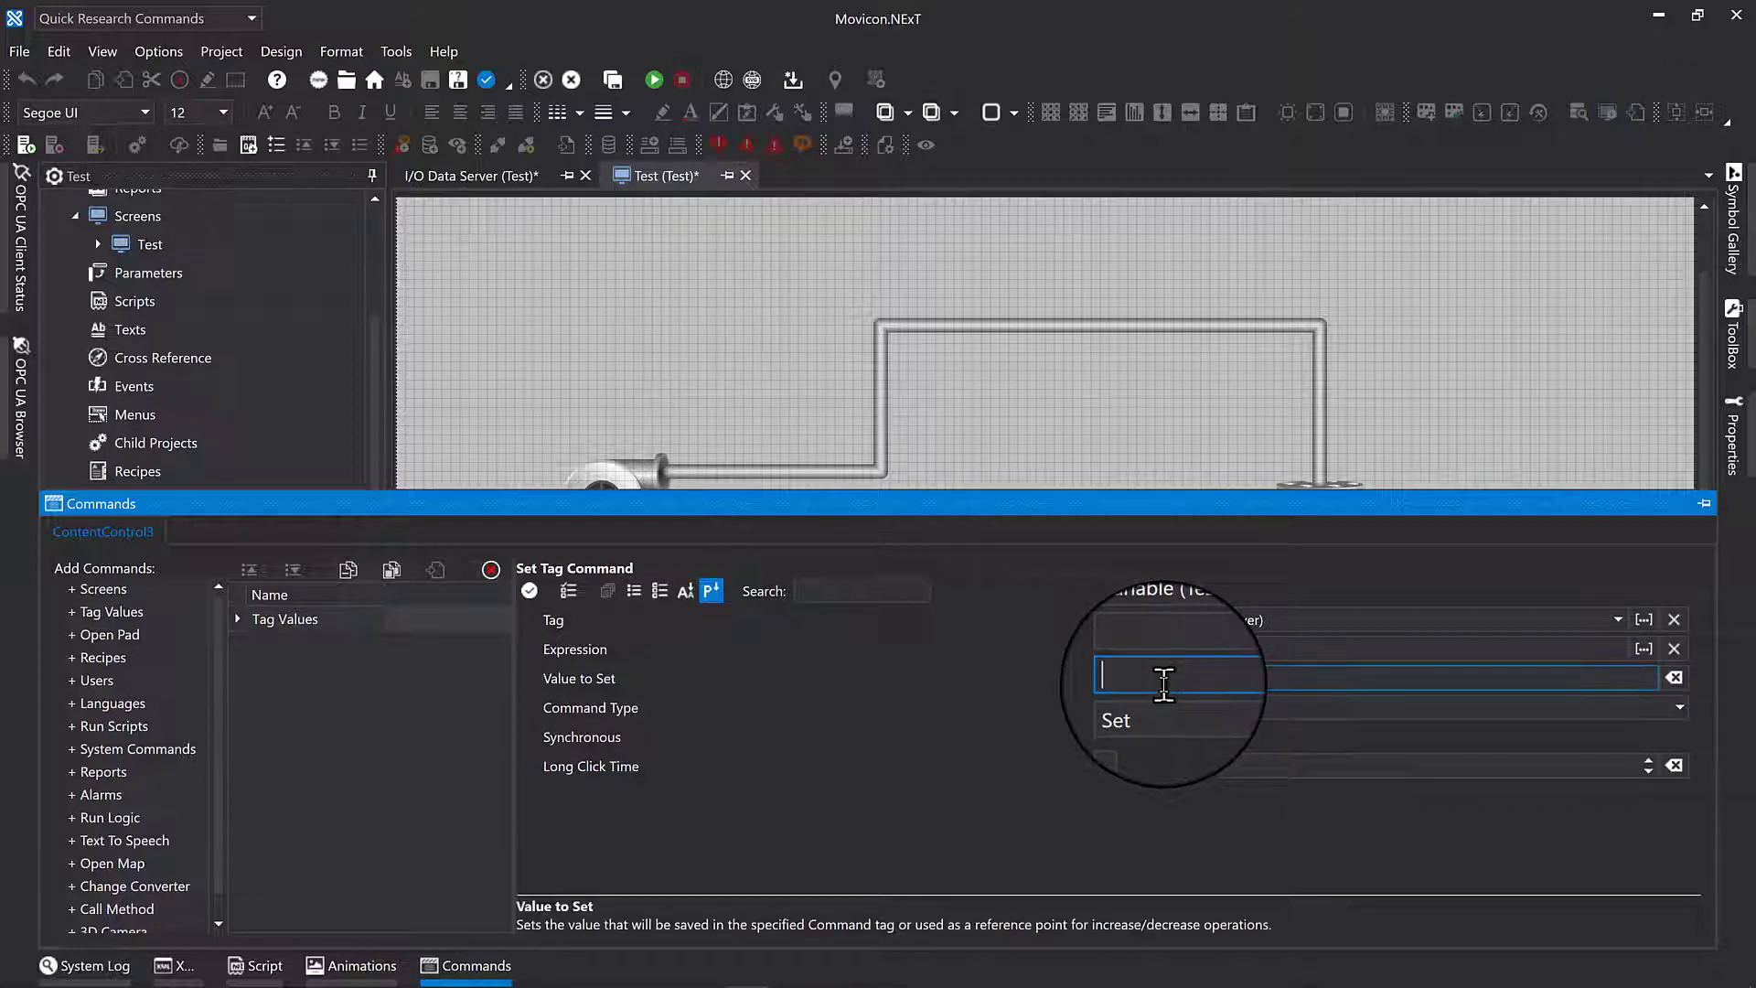
pyautogui.click(1441, 457)
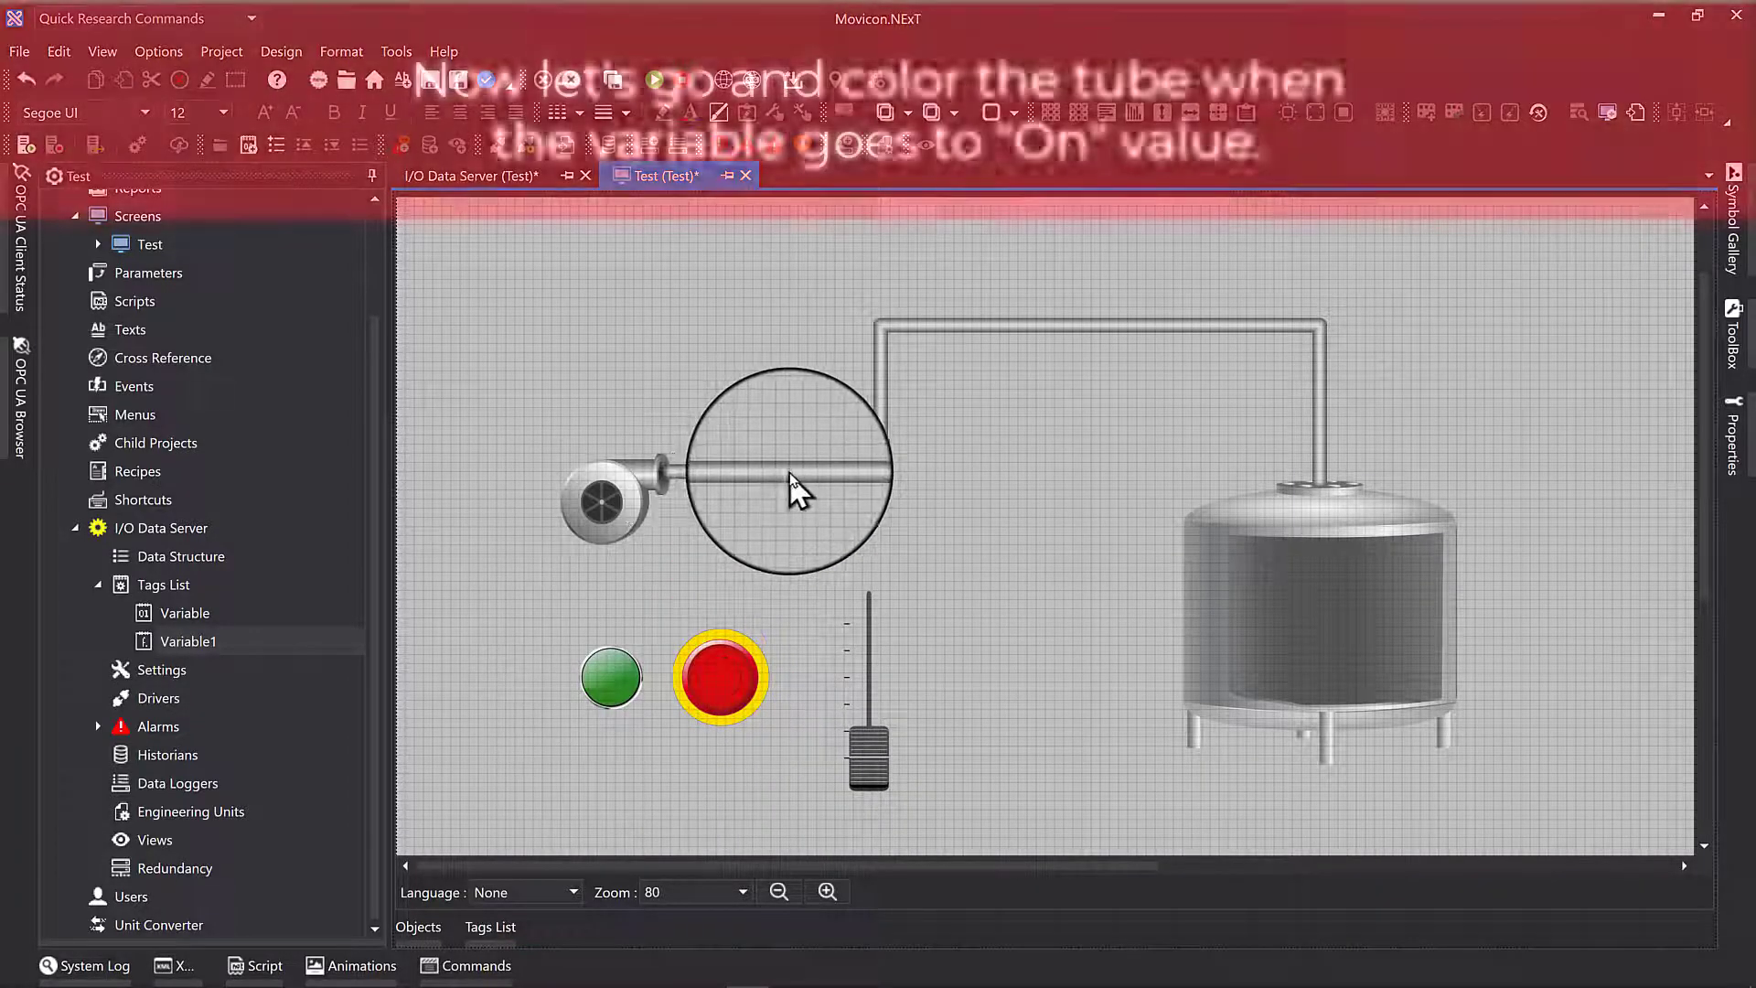
# Add a Border Color animation on Variable to the pipe: grey at 0, light blue at 1
pyautogui.click(789, 473)
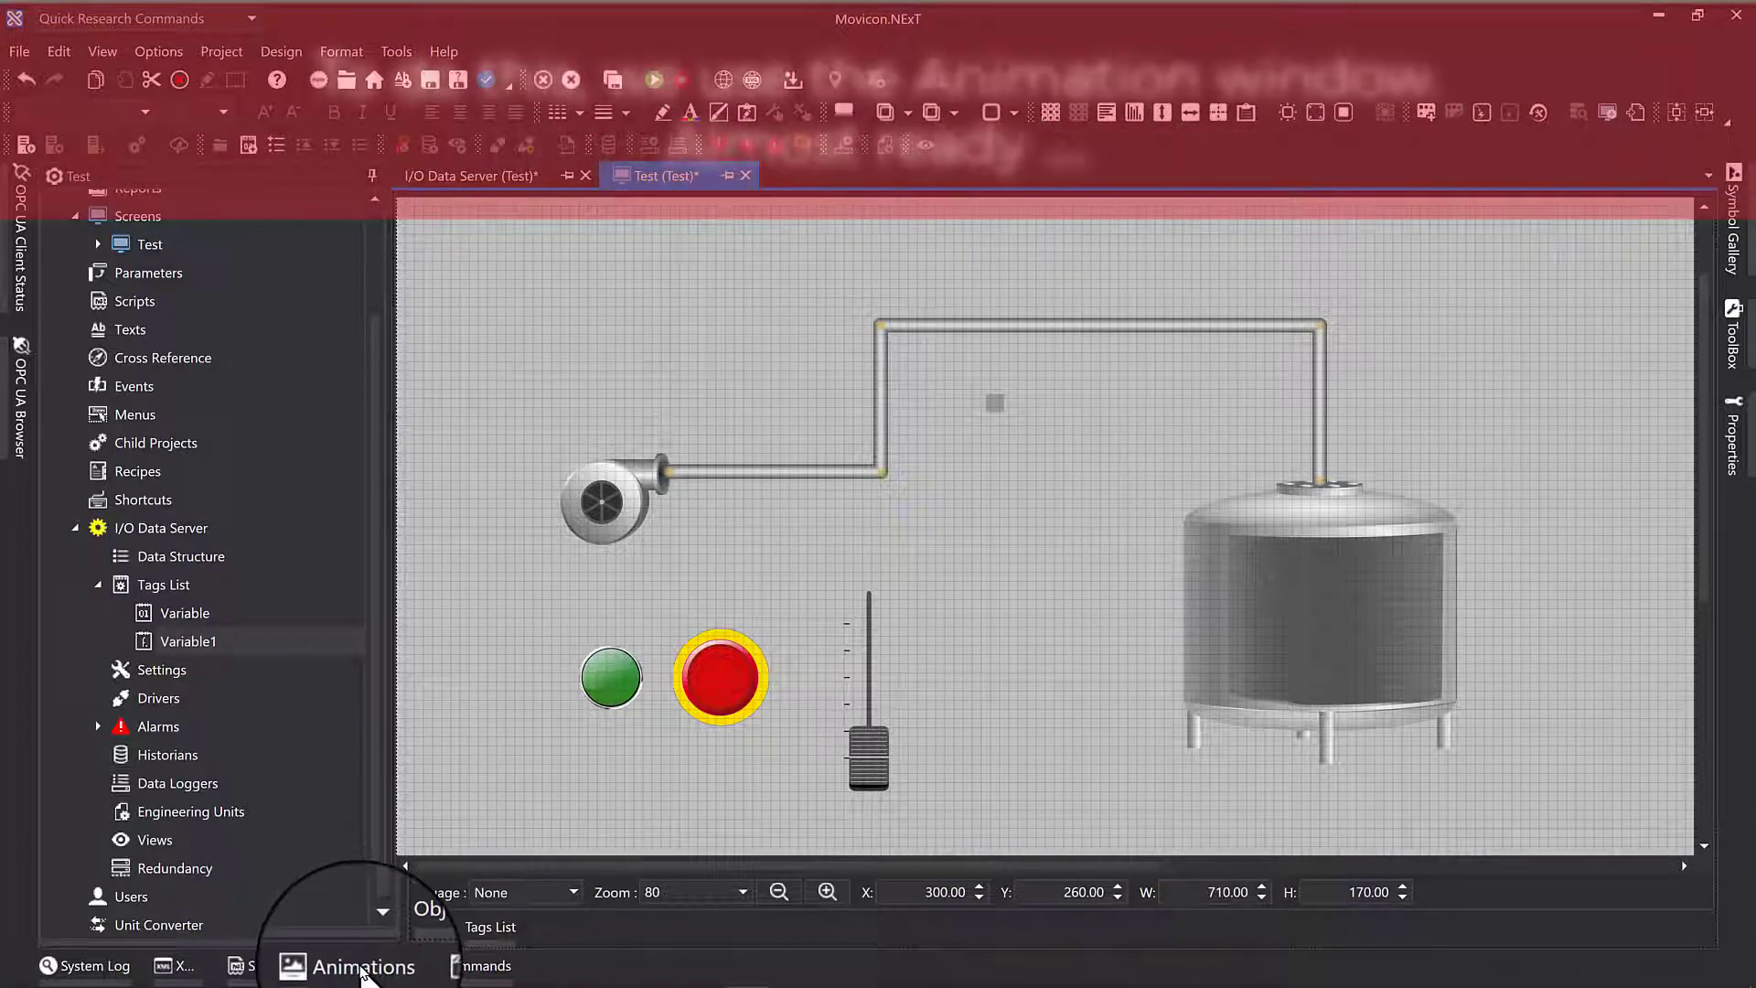
pyautogui.click(364, 969)
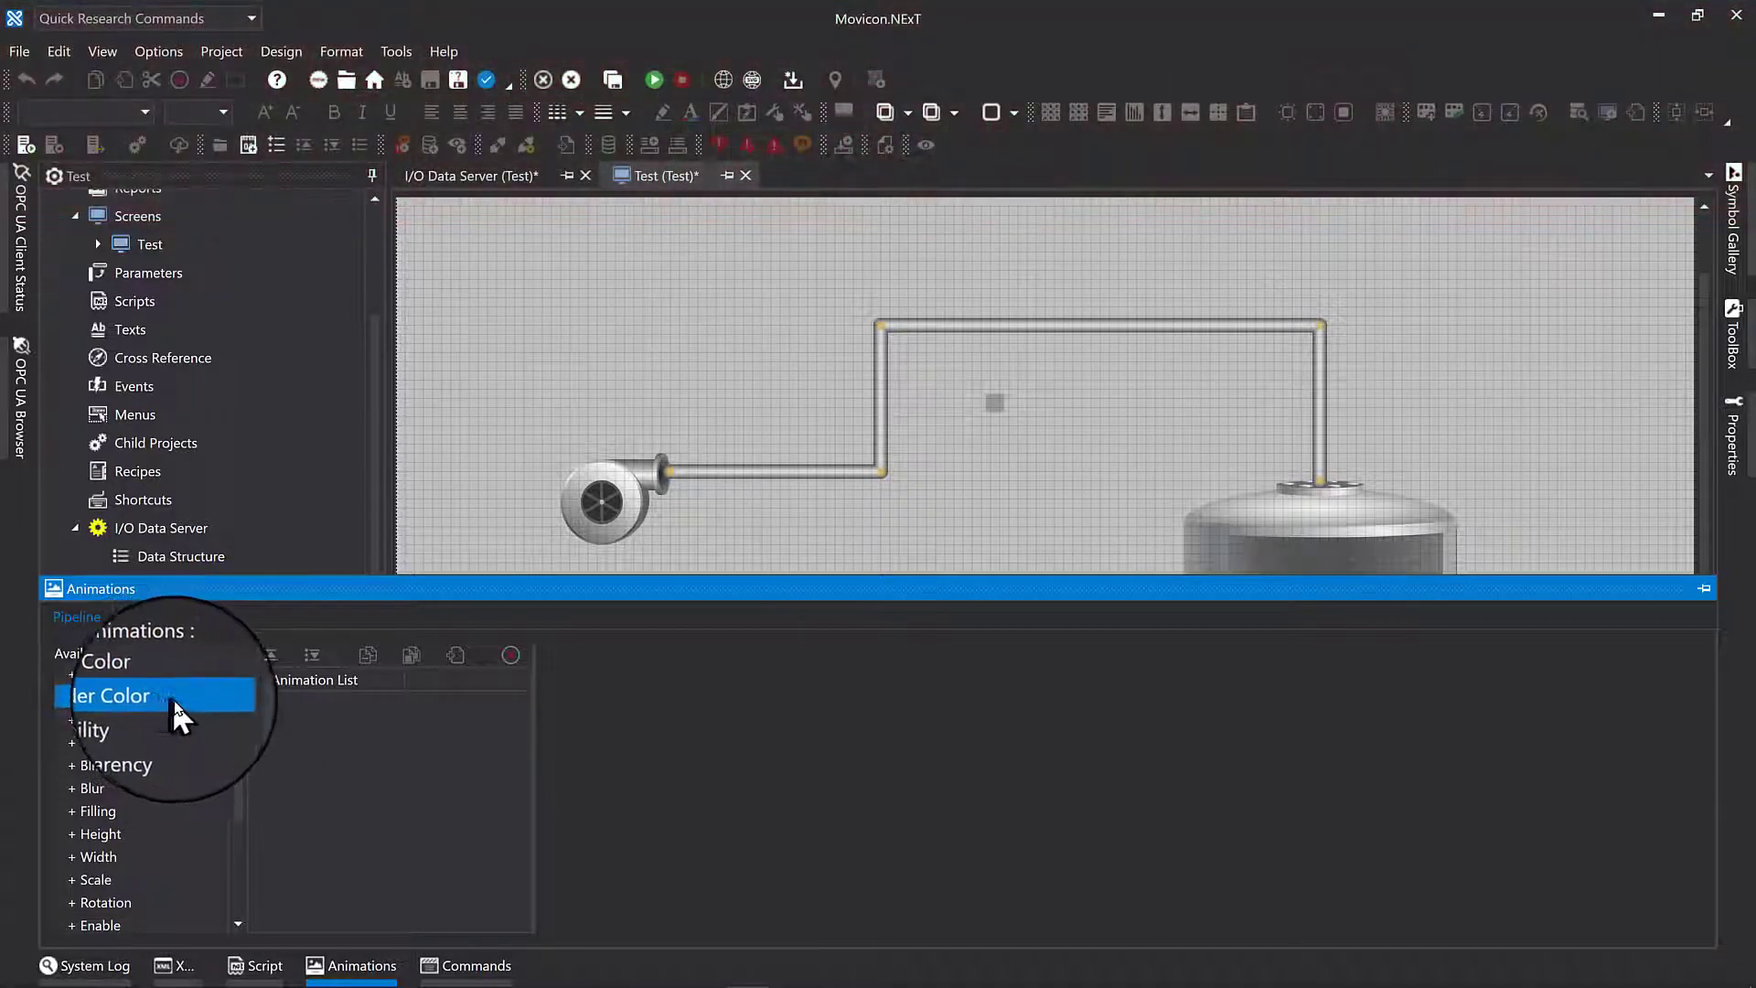
pyautogui.moveTo(164, 697); pyautogui.dragTo(318, 724)
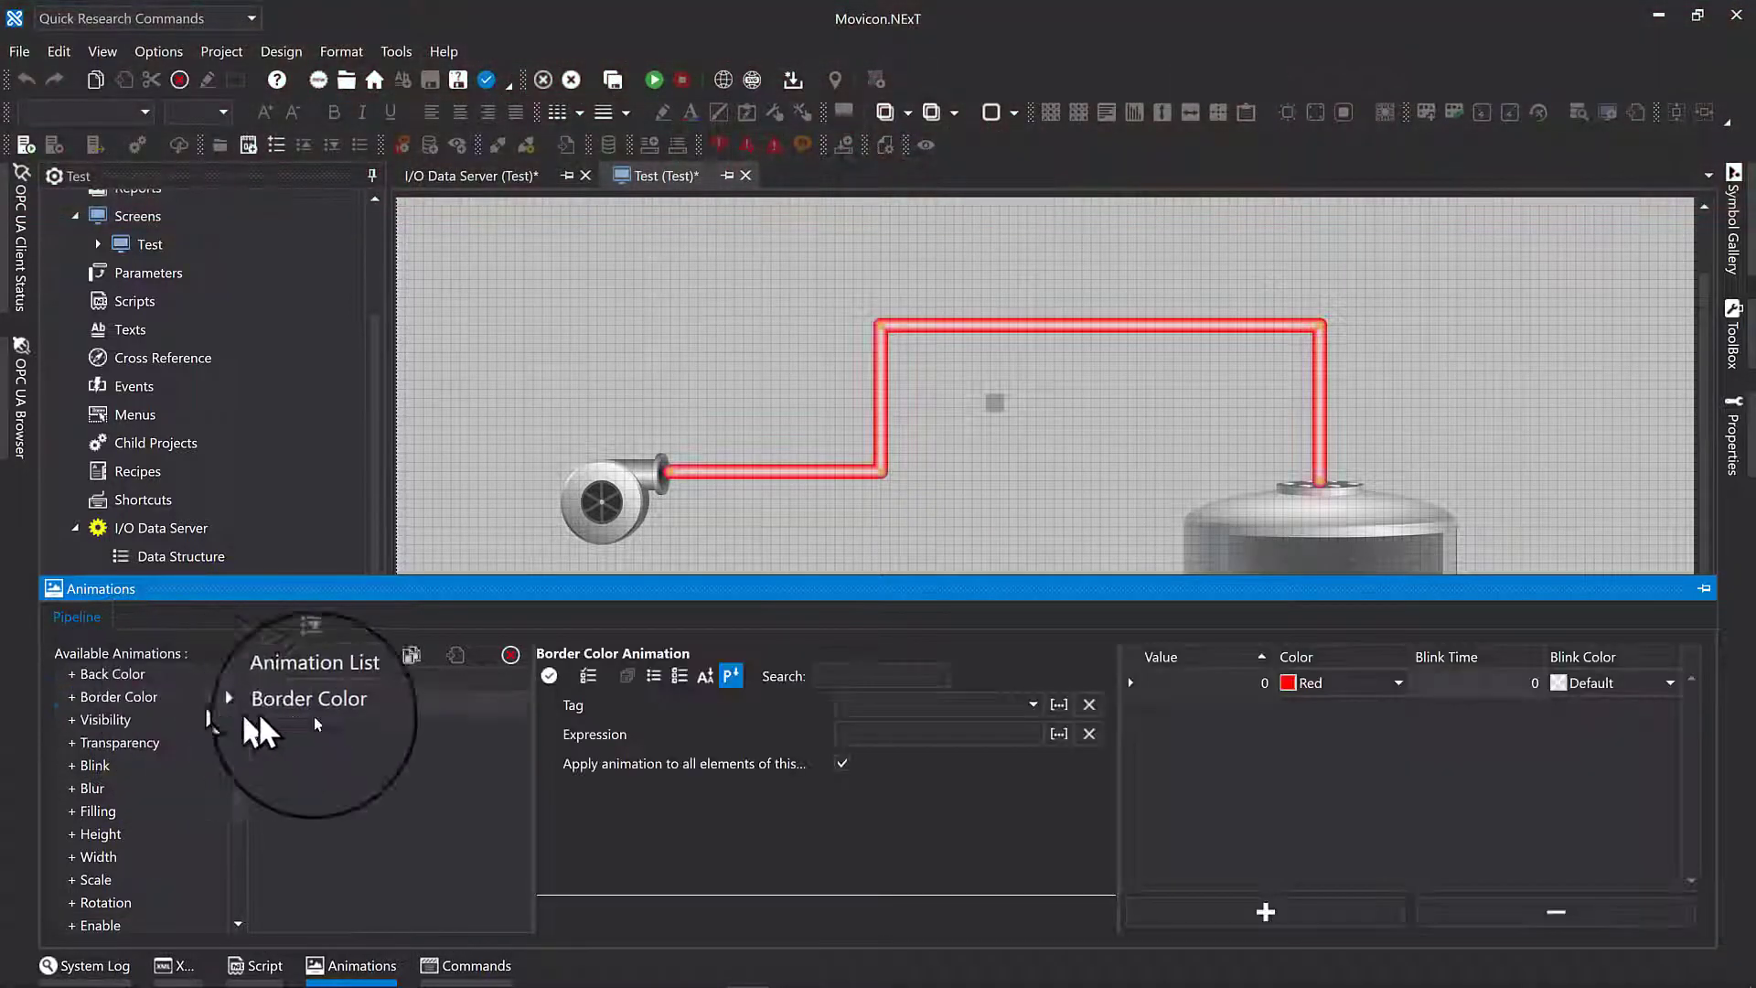
pyautogui.click(1034, 706)
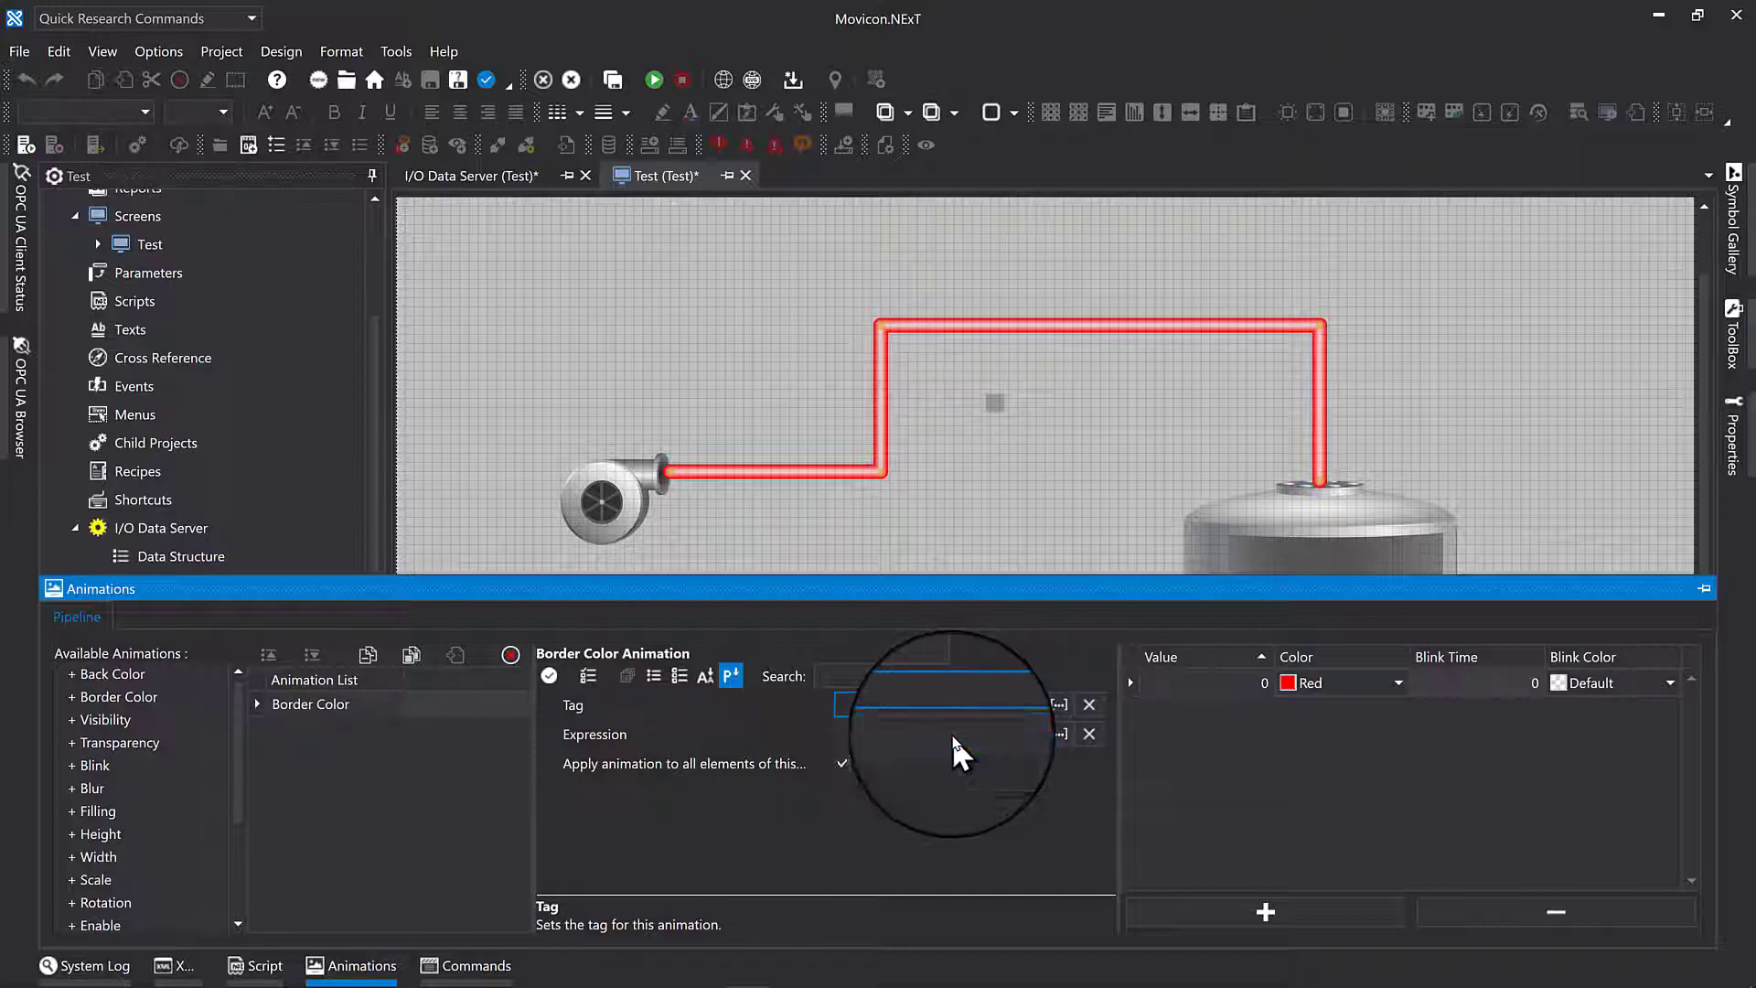
pyautogui.click(1400, 682)
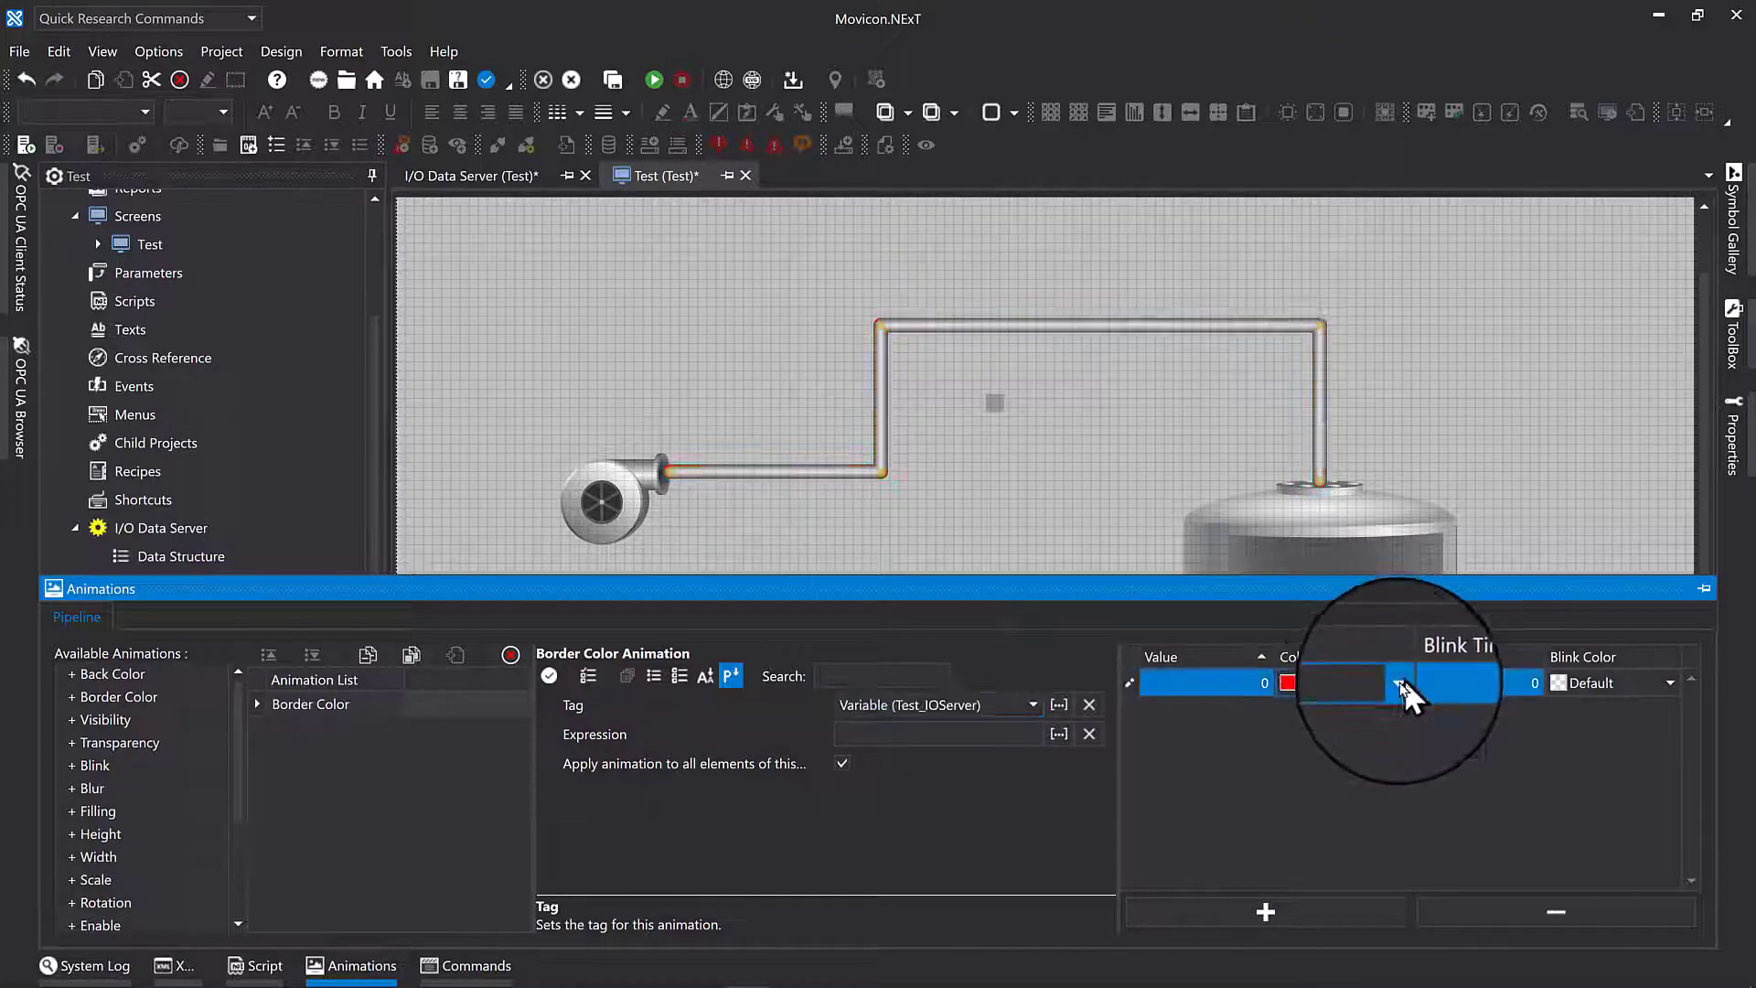
pyautogui.click(1400, 683)
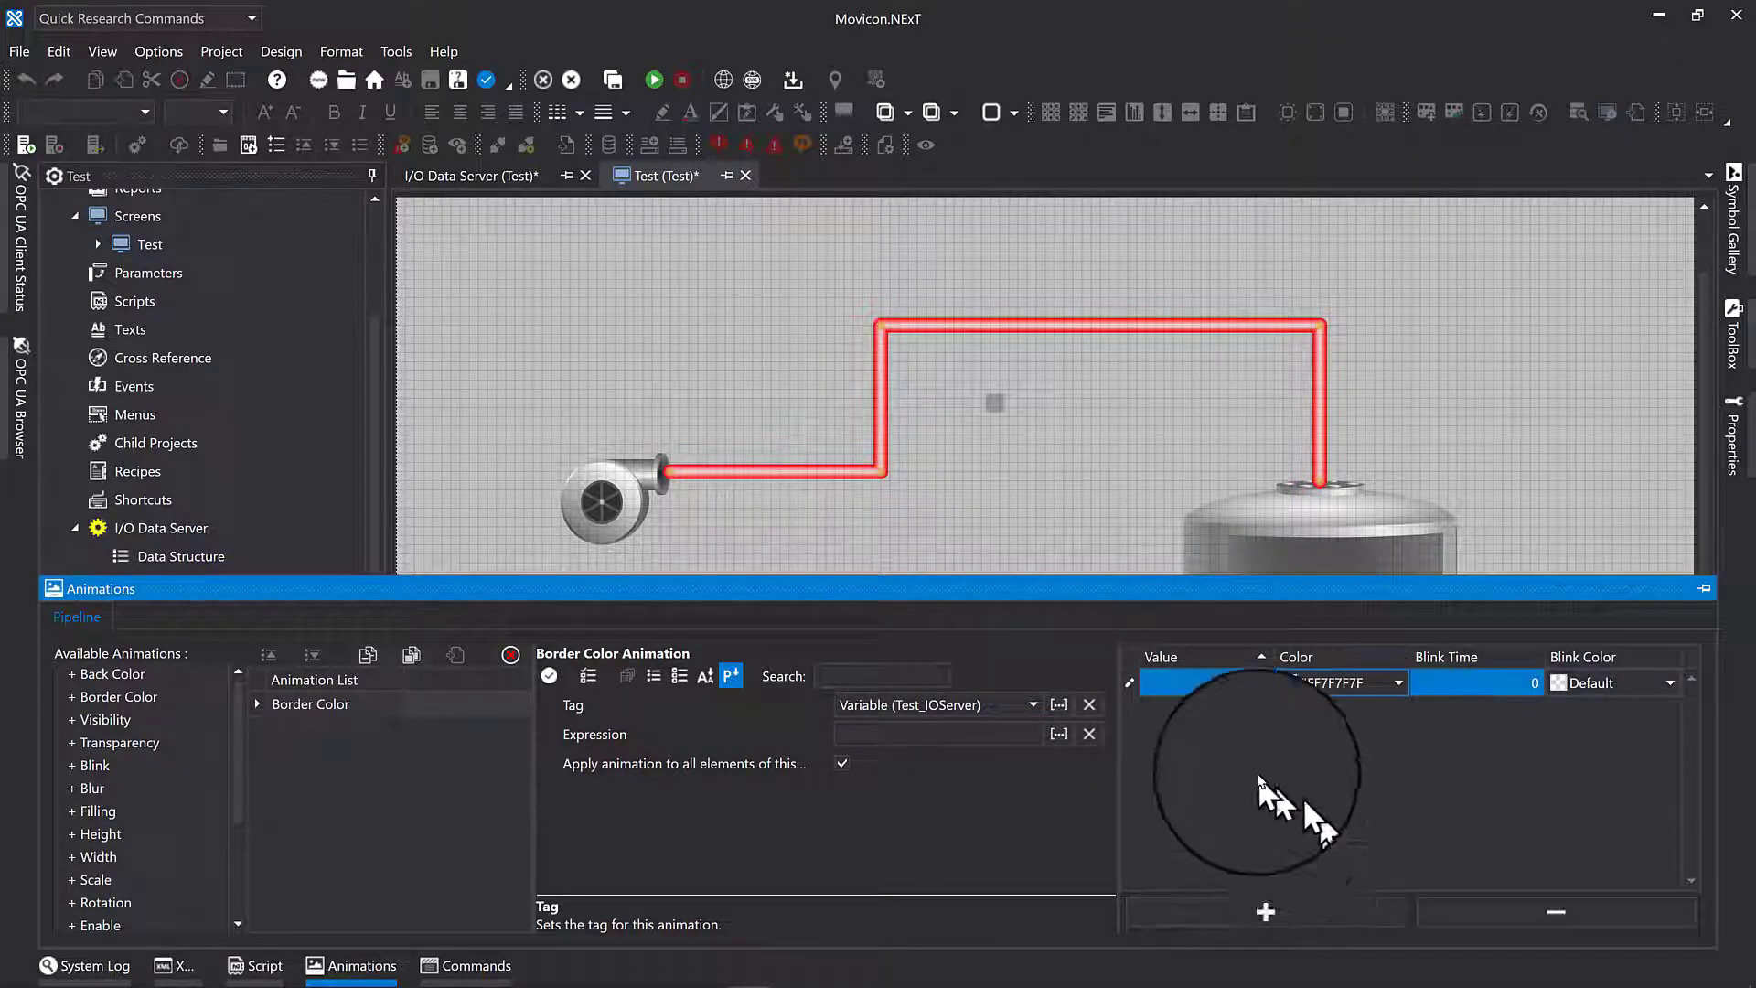
pyautogui.click(1271, 912)
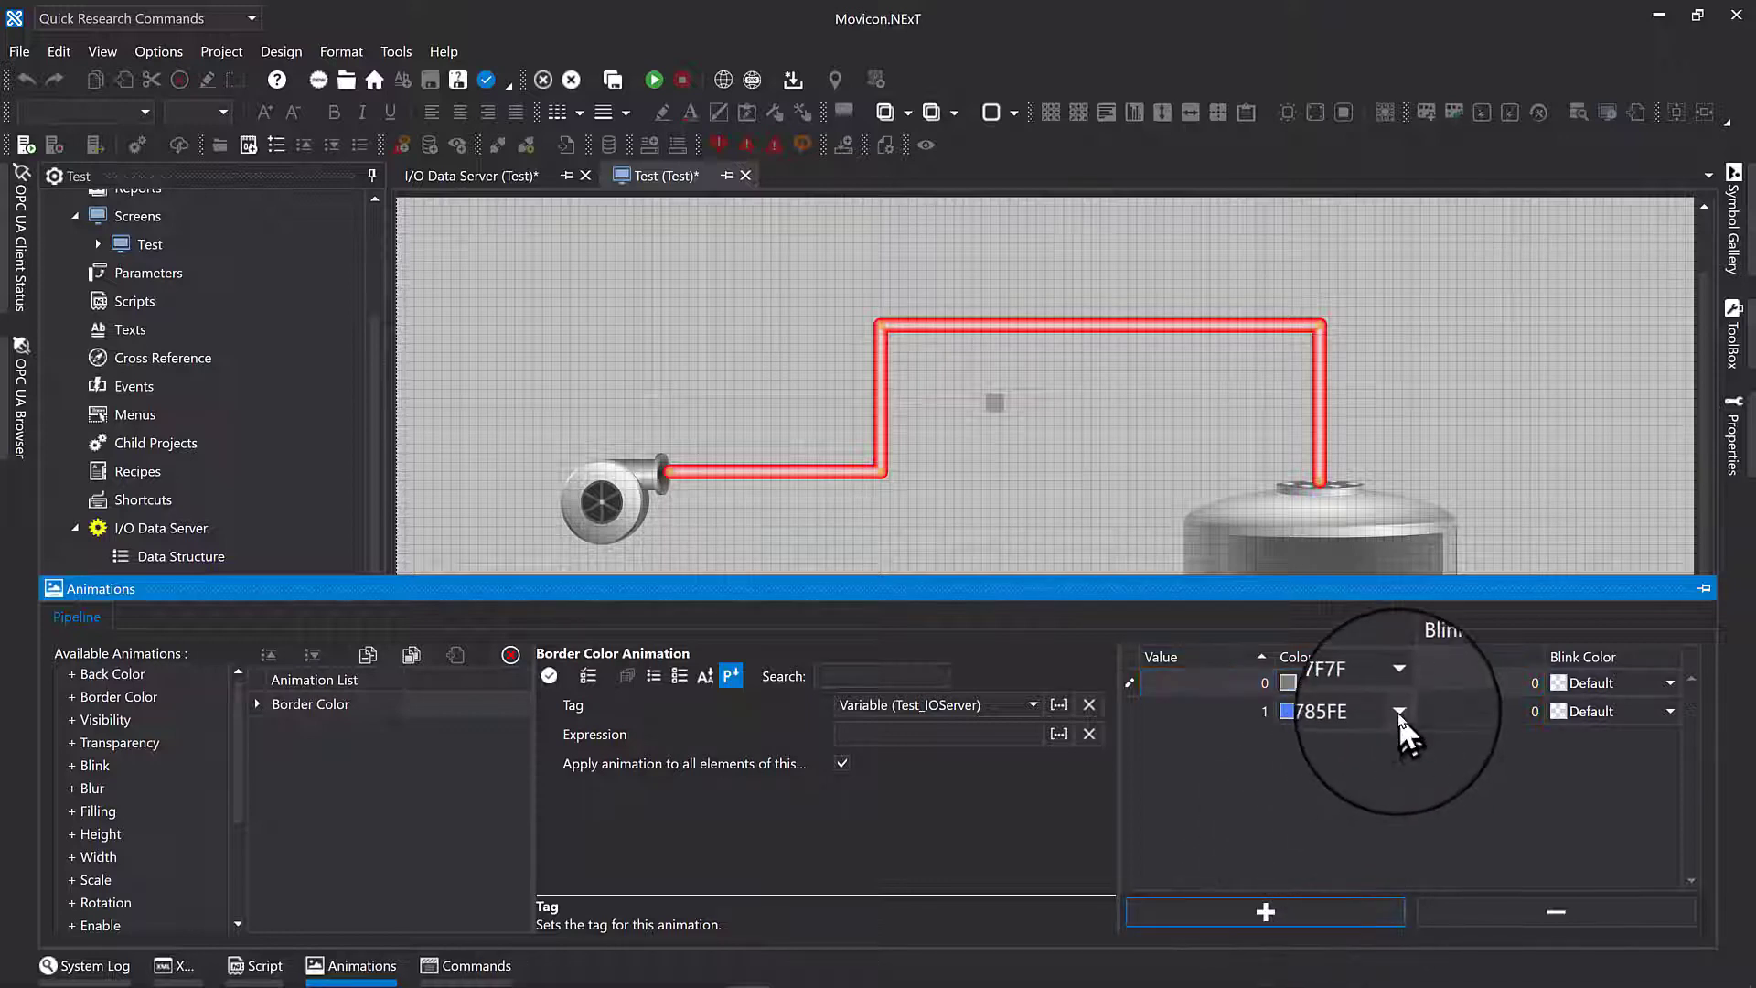
pyautogui.click(1397, 711)
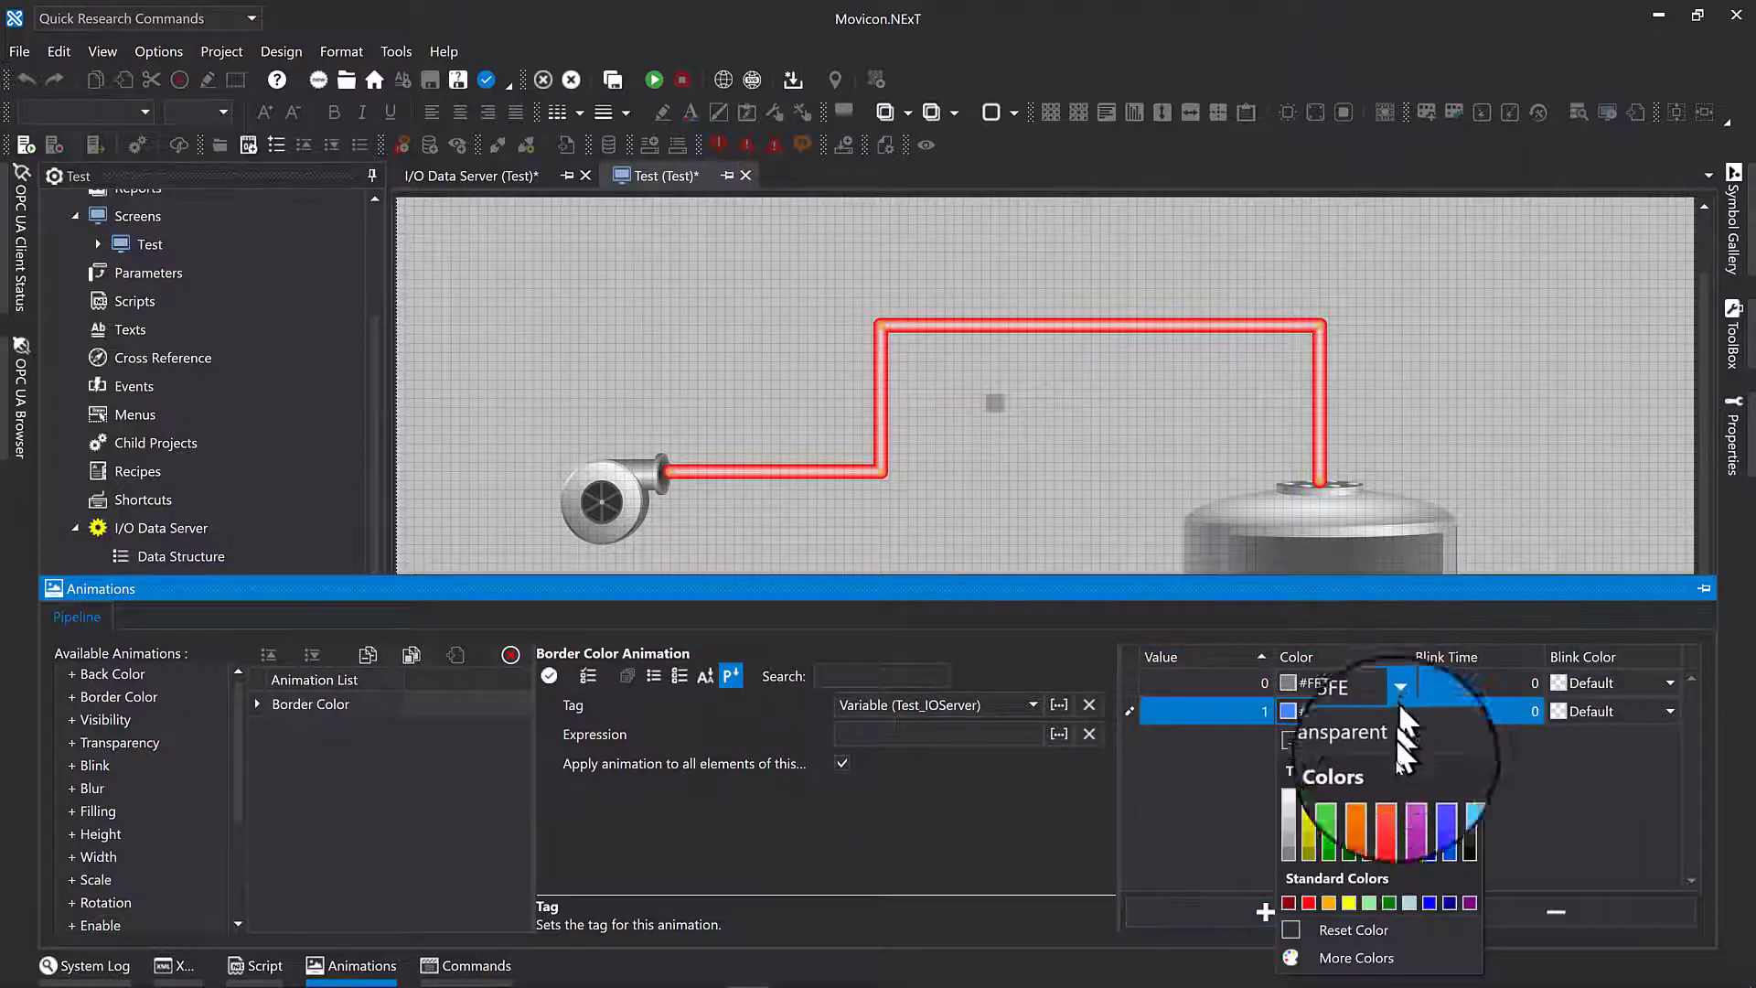
pyautogui.click(1451, 829)
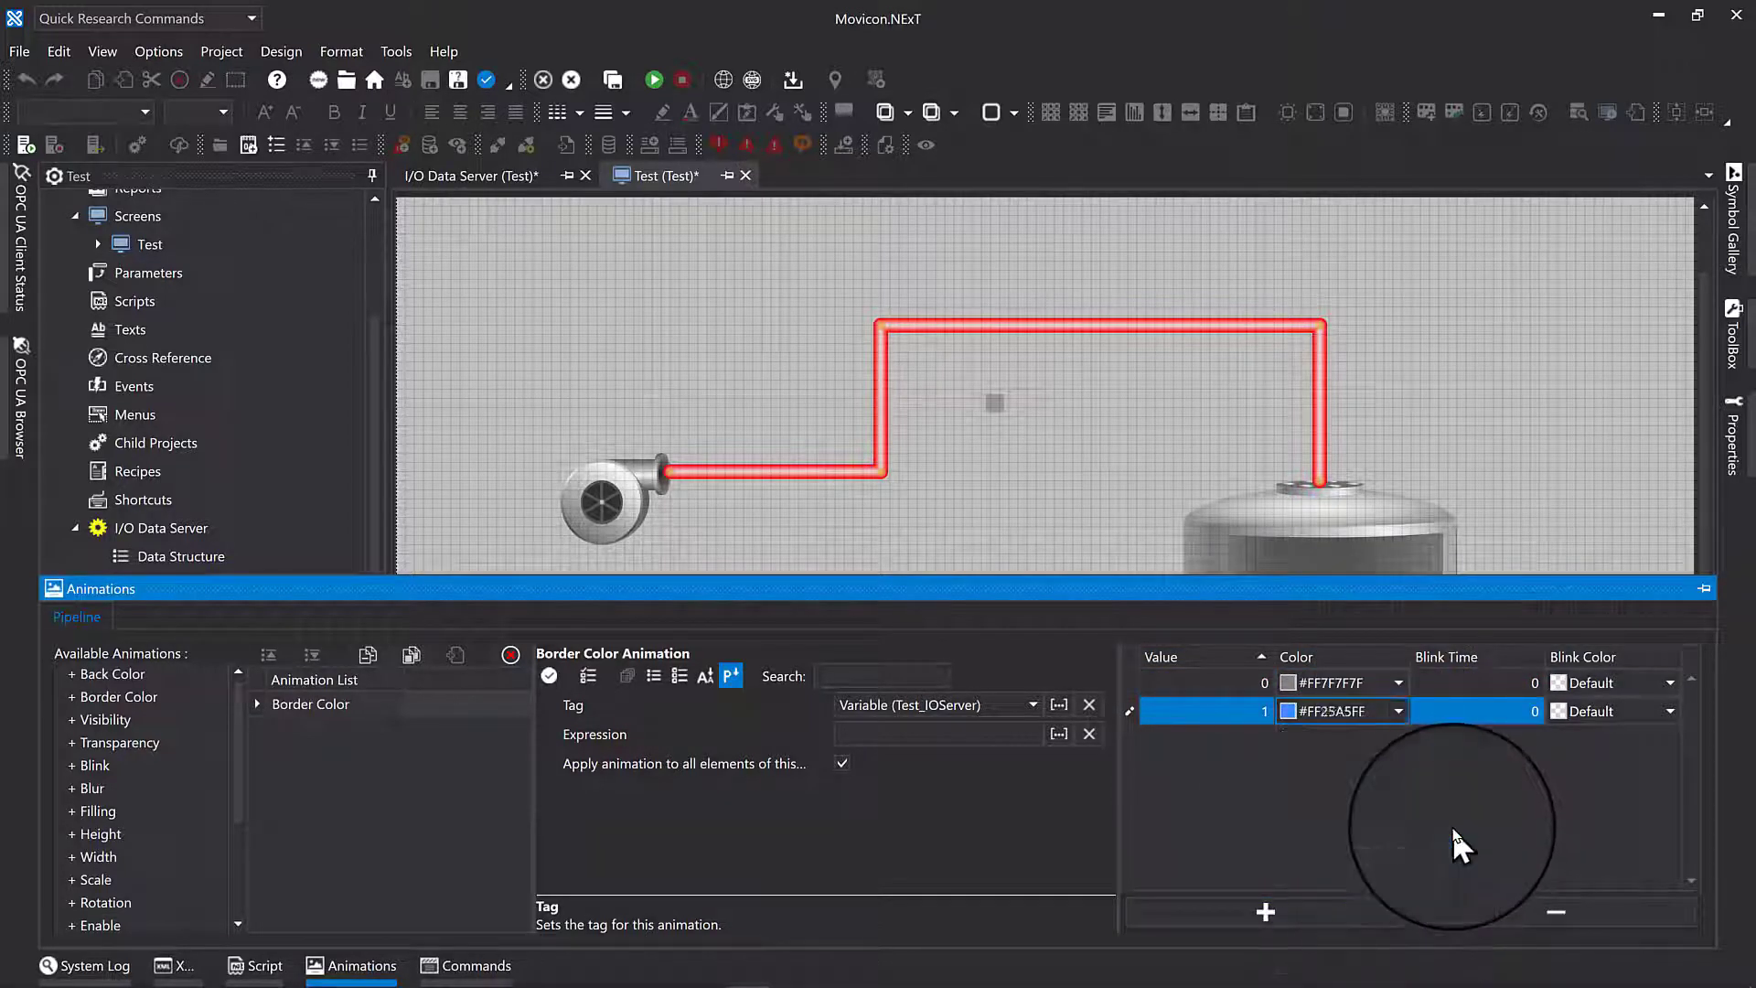
pyautogui.click(1072, 535)
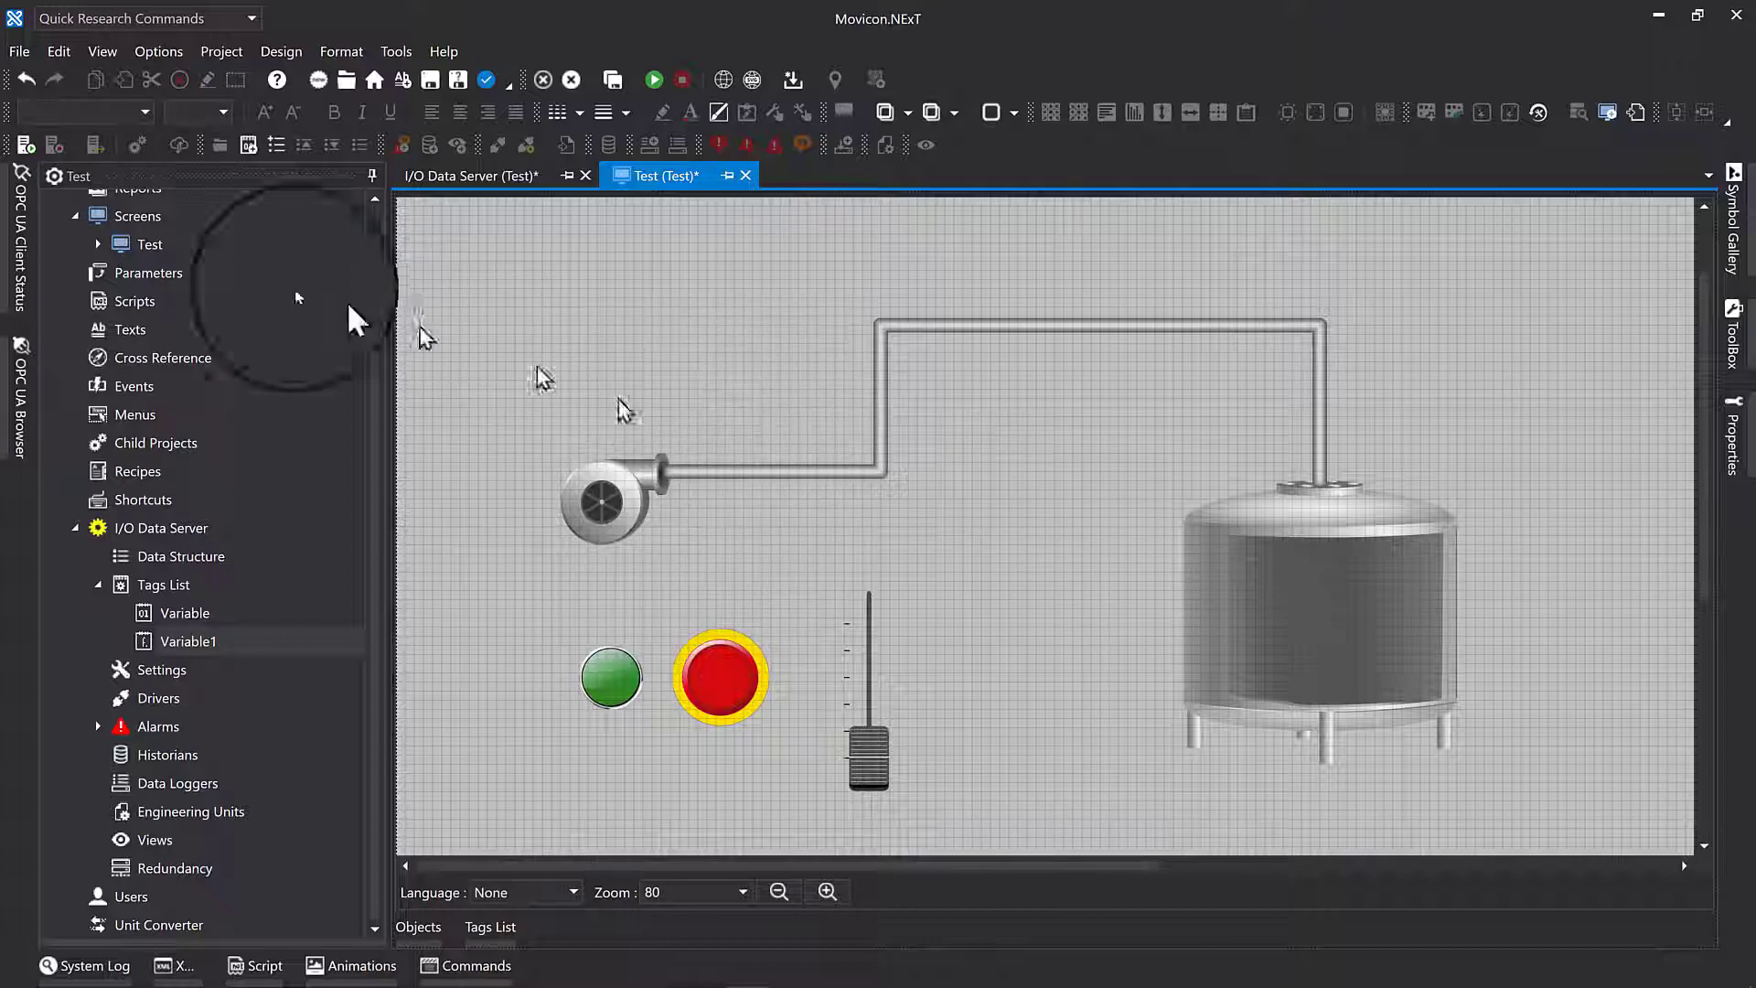
# Set the project's Startup Page Type to Main Screen with Test as the startup screen
pyautogui.scroll(3, 256, 302)
pyautogui.click(104, 205)
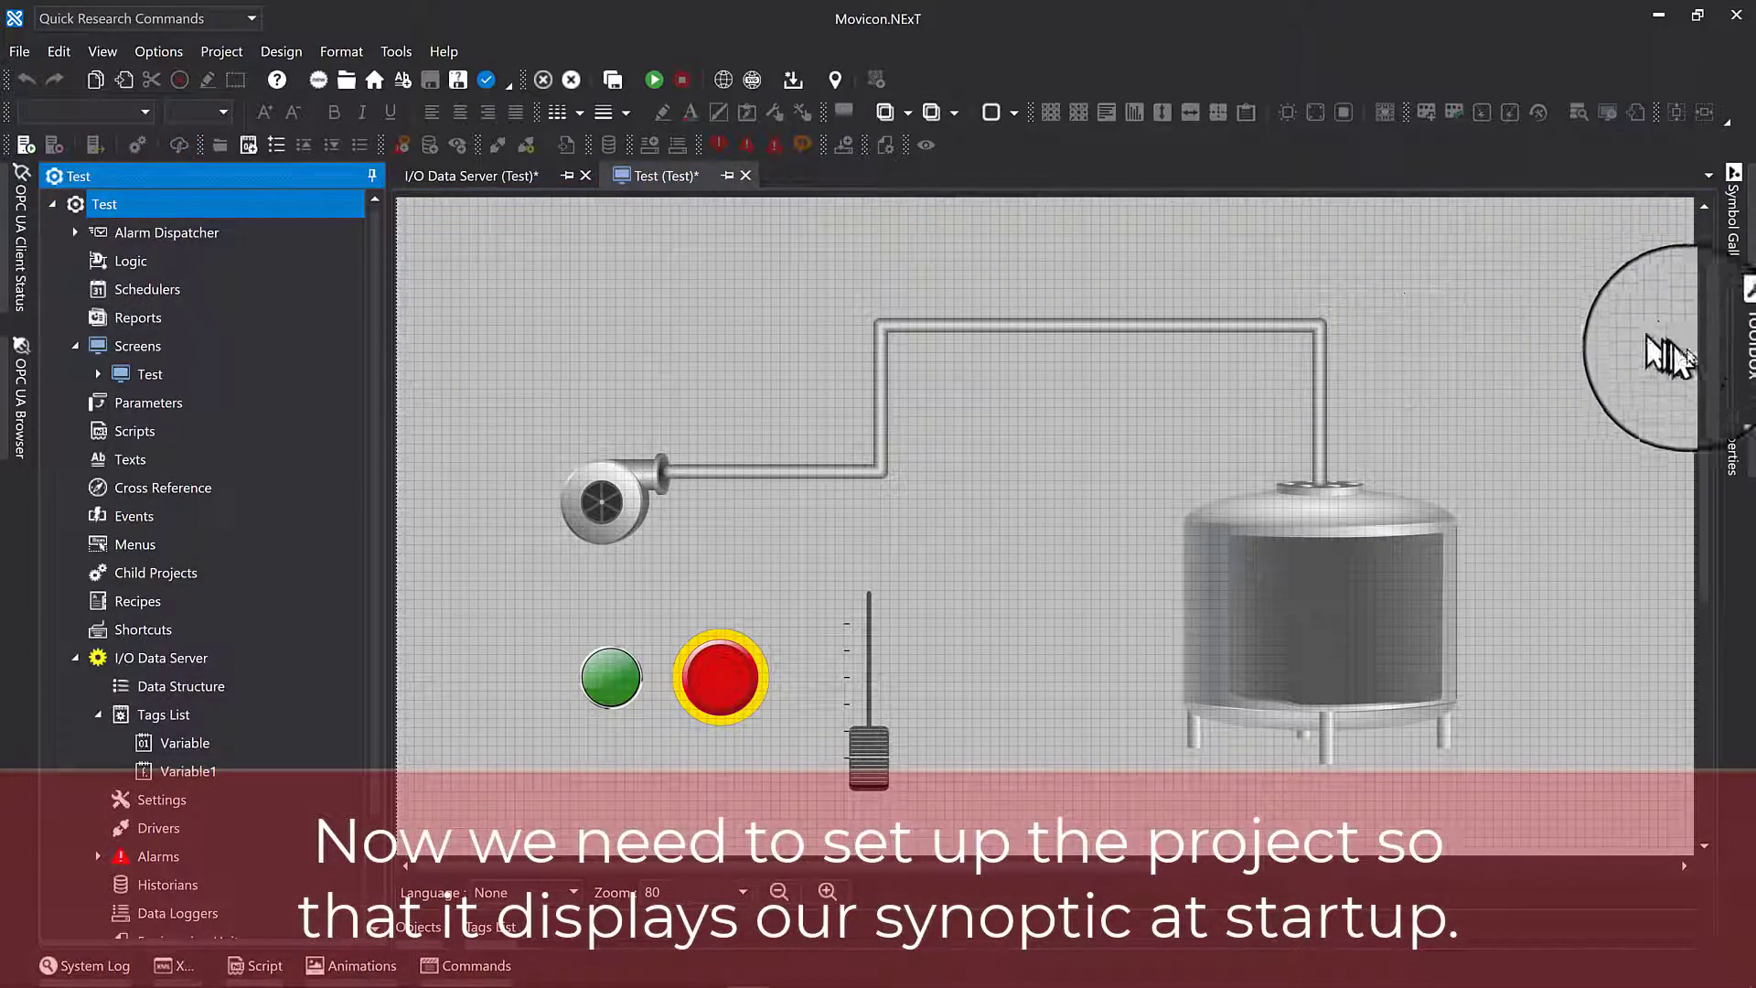
pyautogui.click(1712, 393)
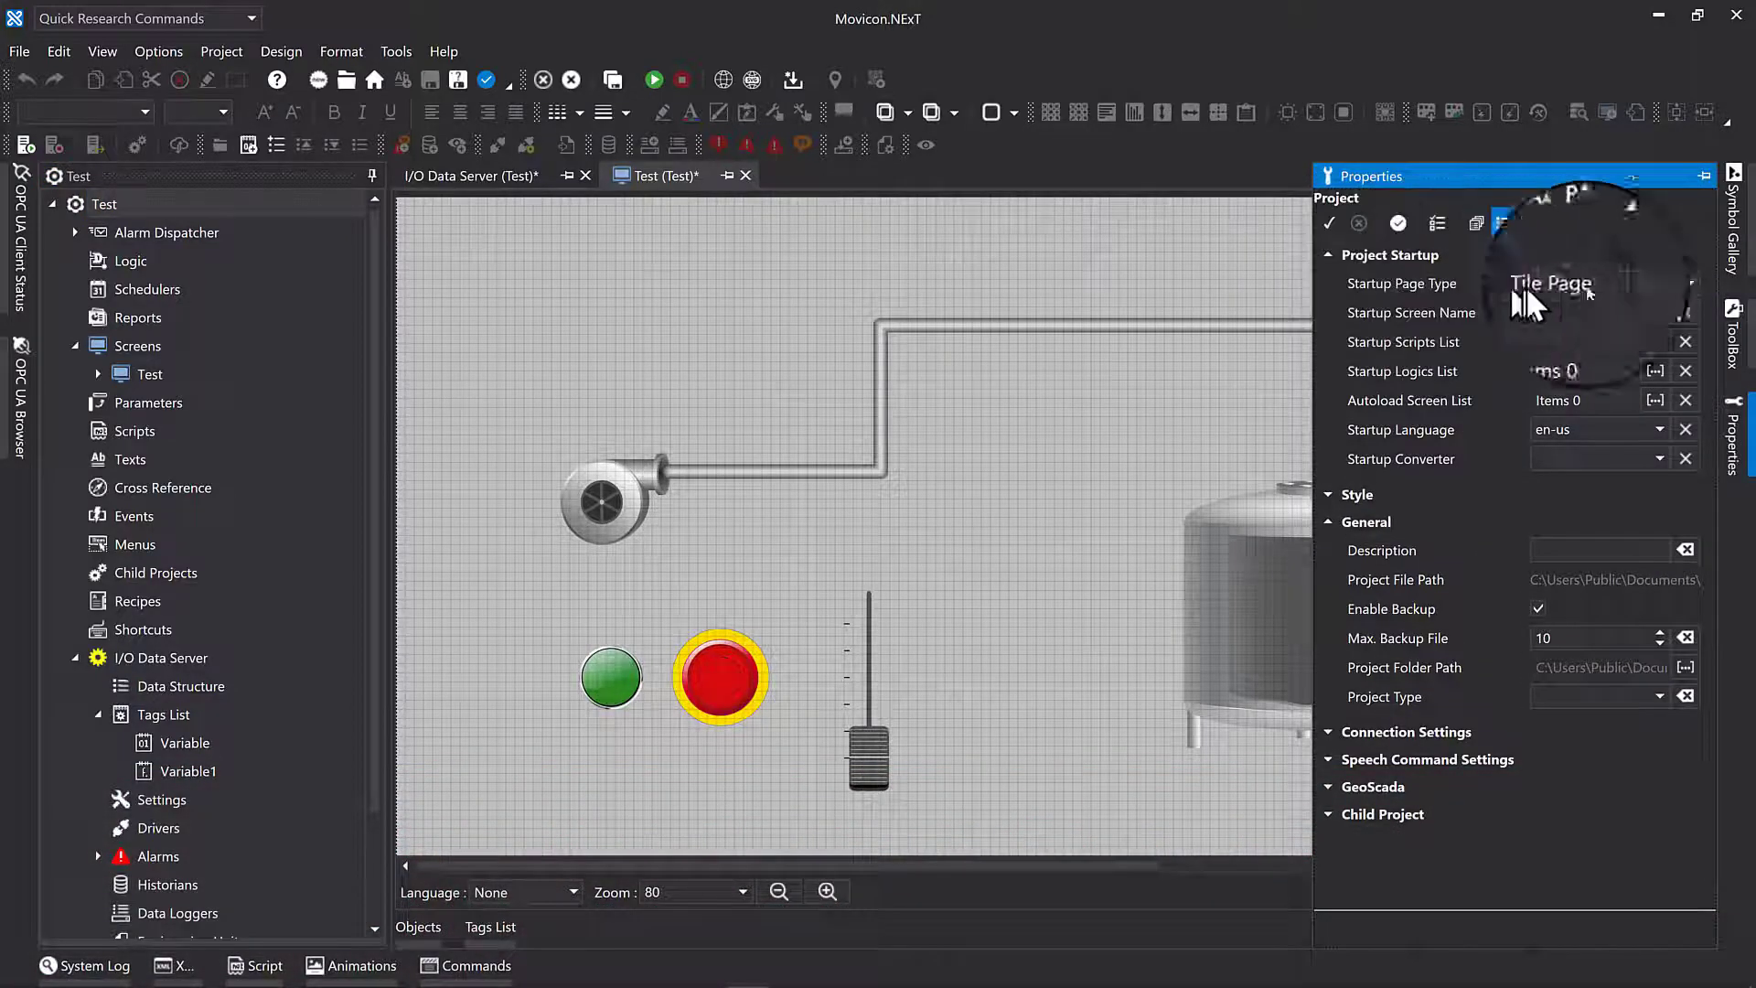
pyautogui.click(1692, 282)
pyautogui.click(1597, 308)
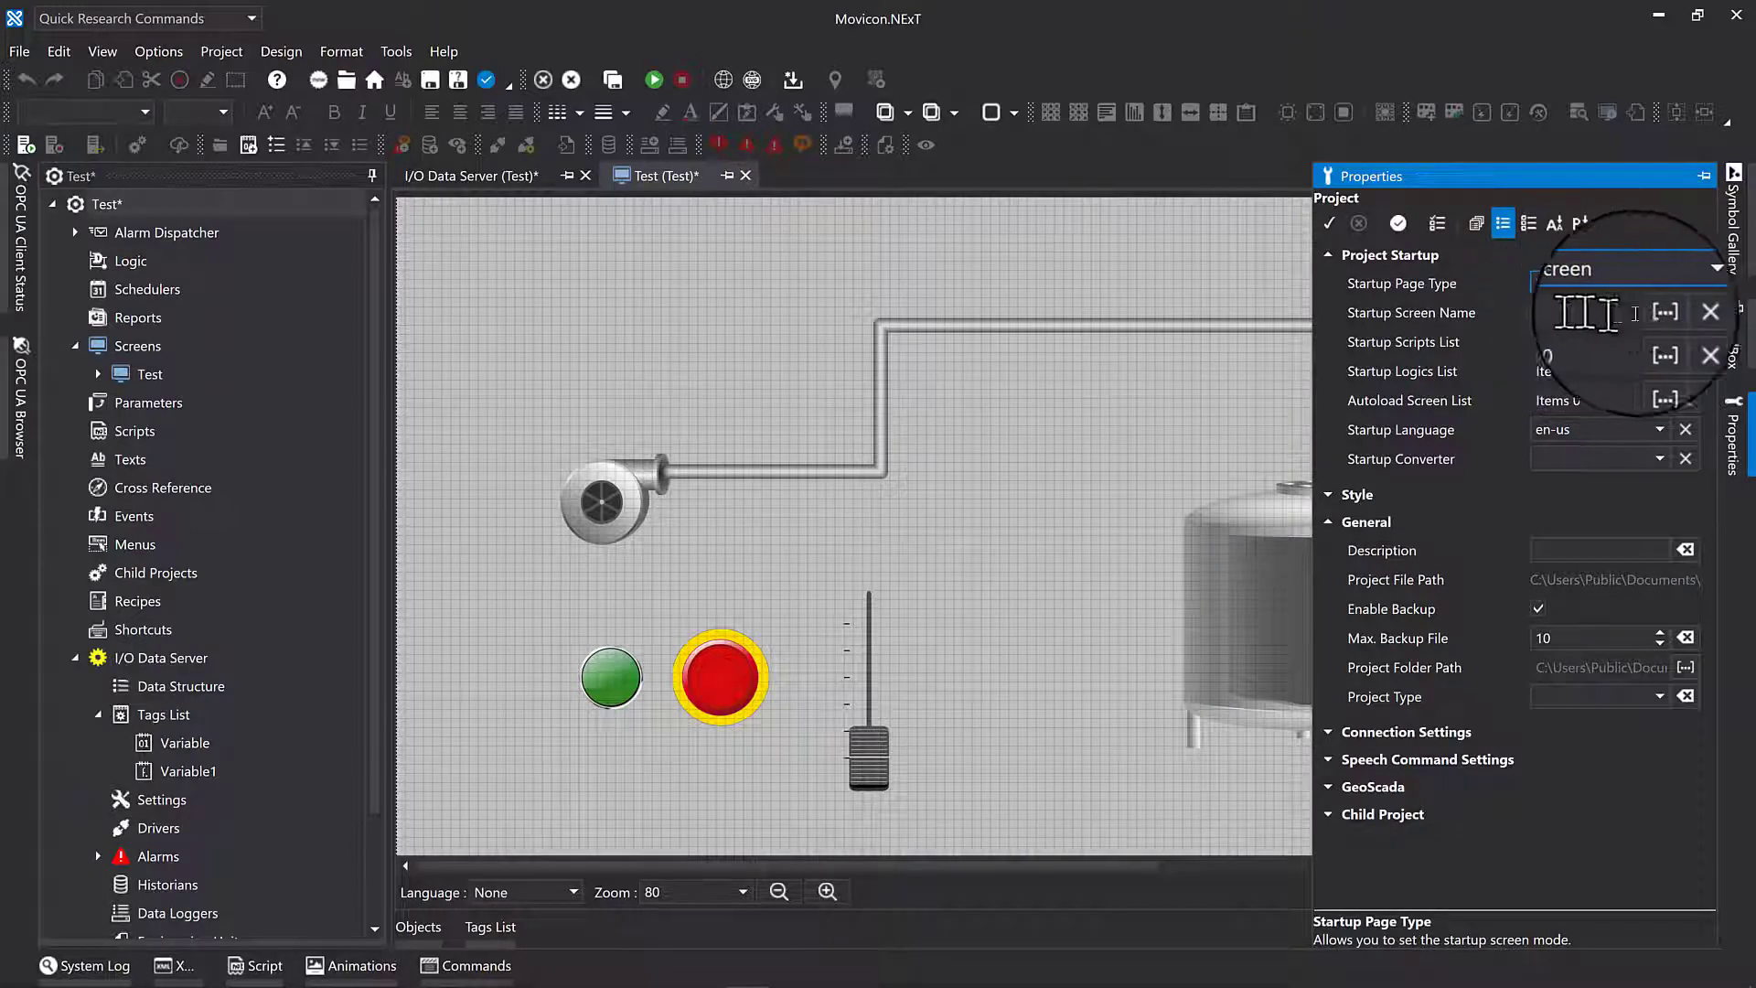
pyautogui.click(1685, 312)
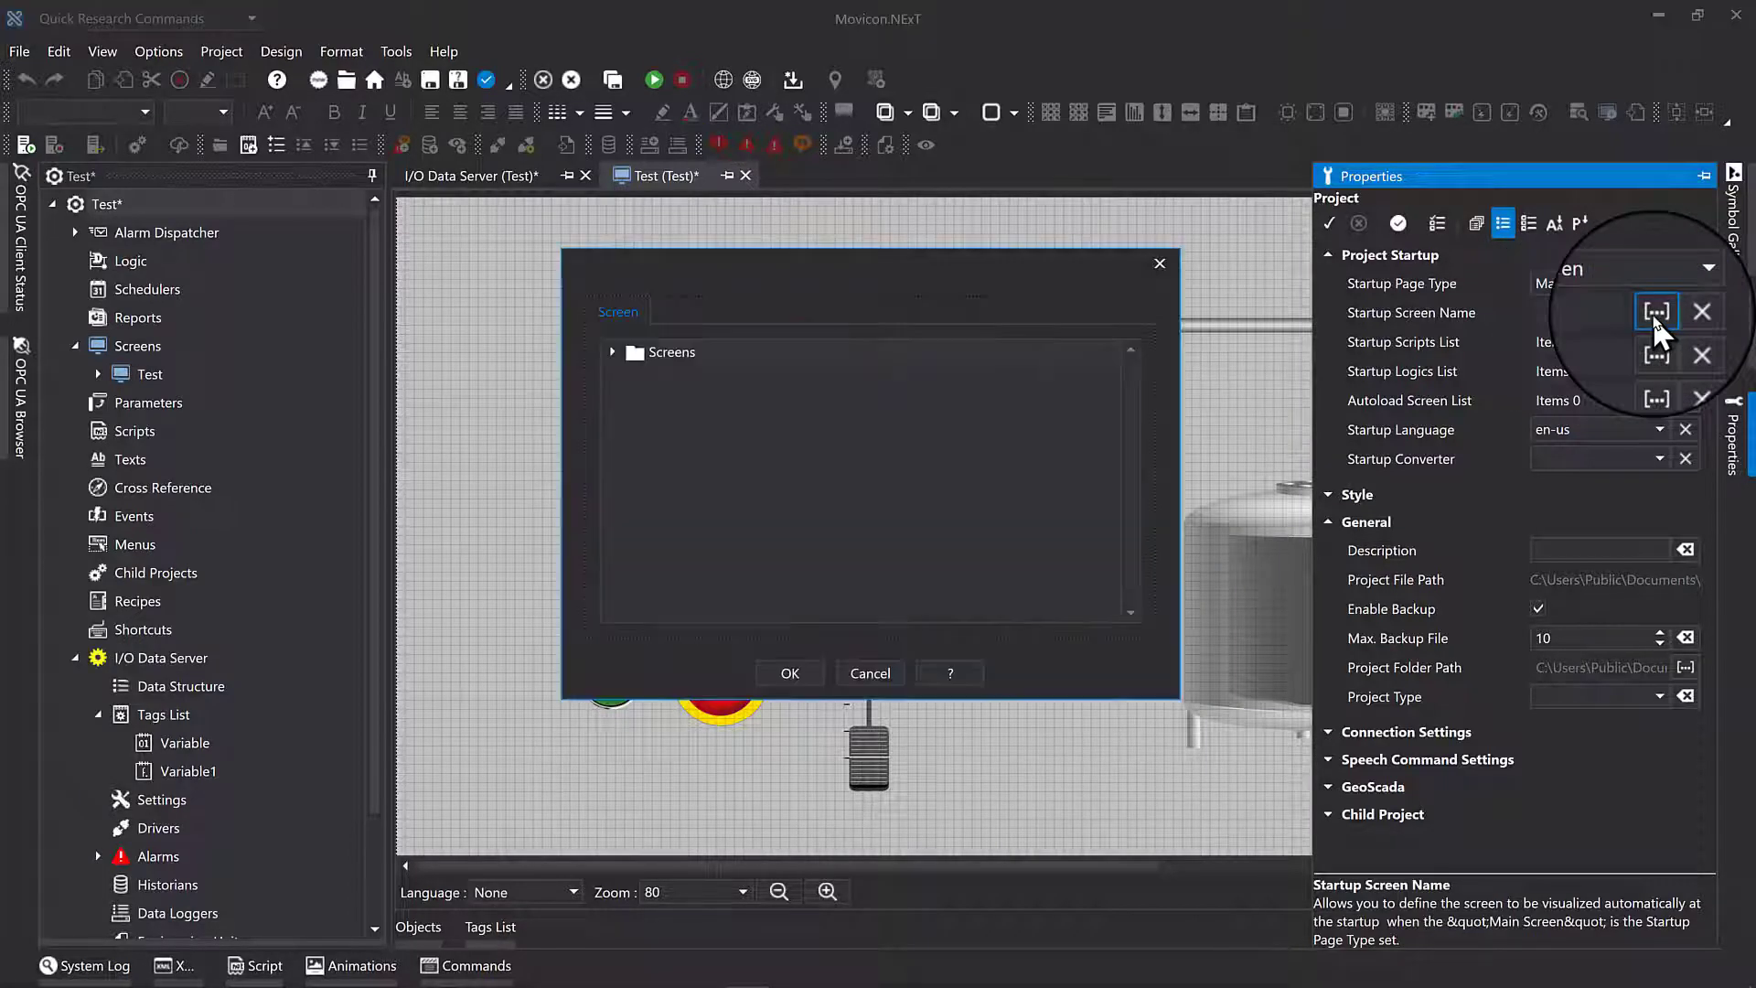
pyautogui.doubleClick(631, 352)
pyautogui.click(677, 378)
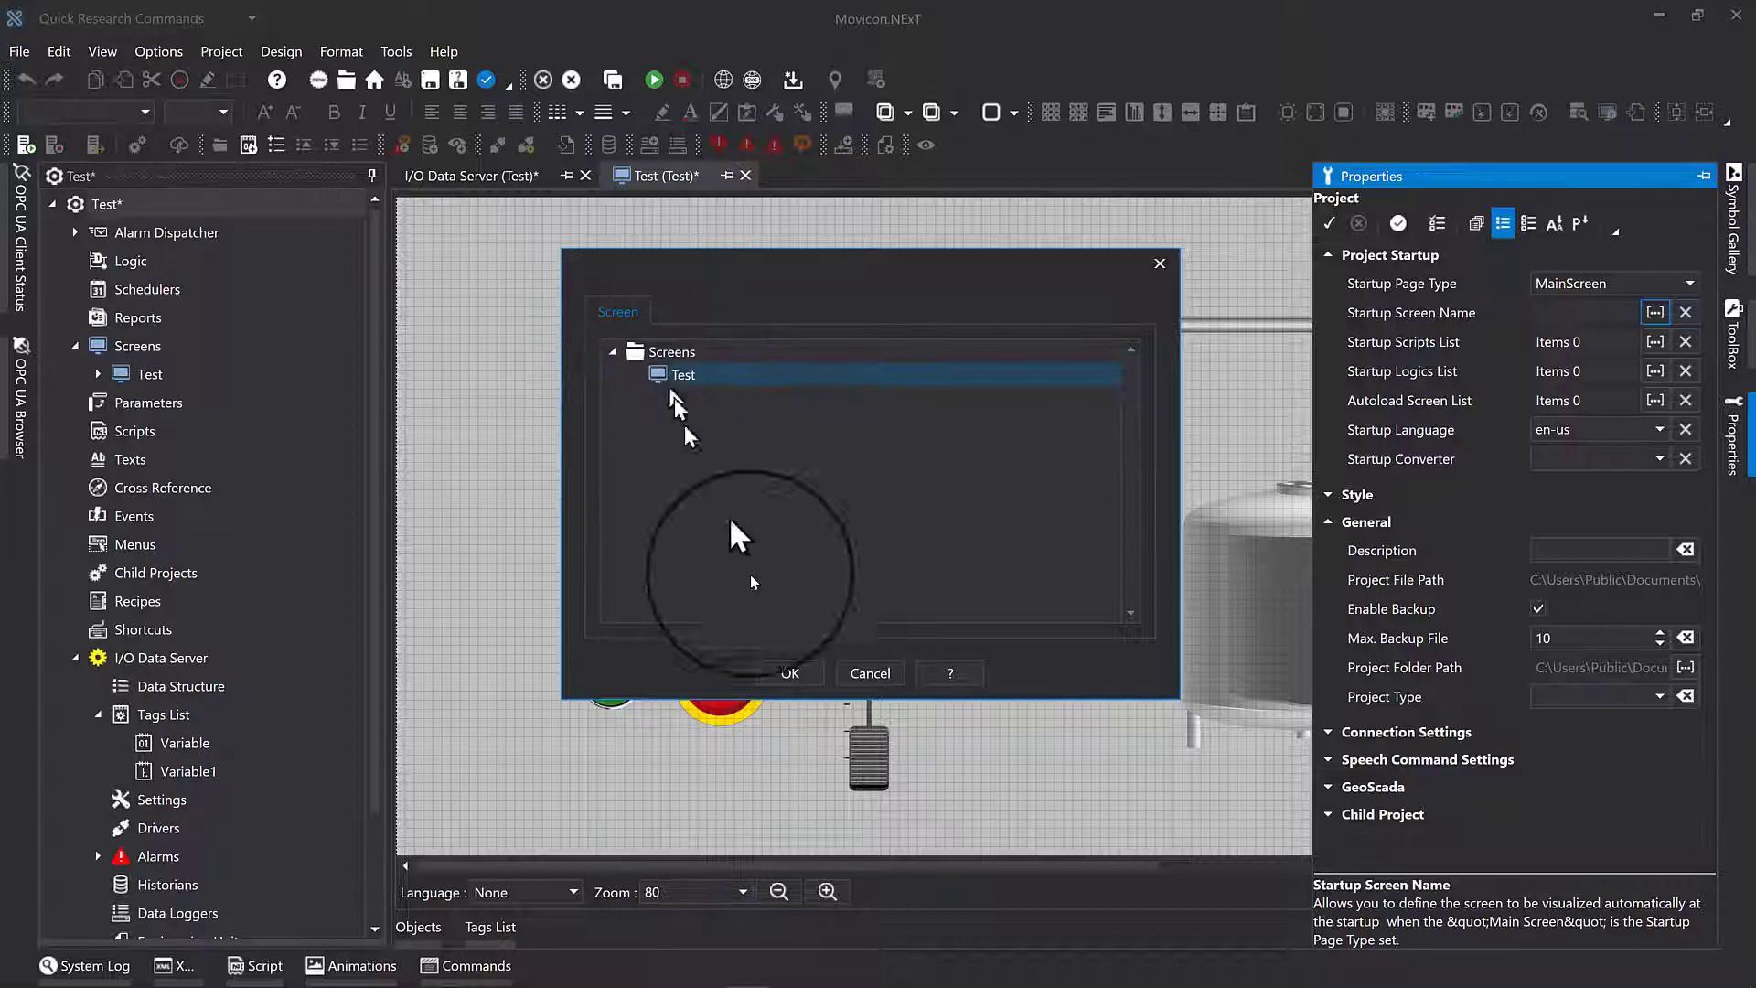
pyautogui.click(789, 673)
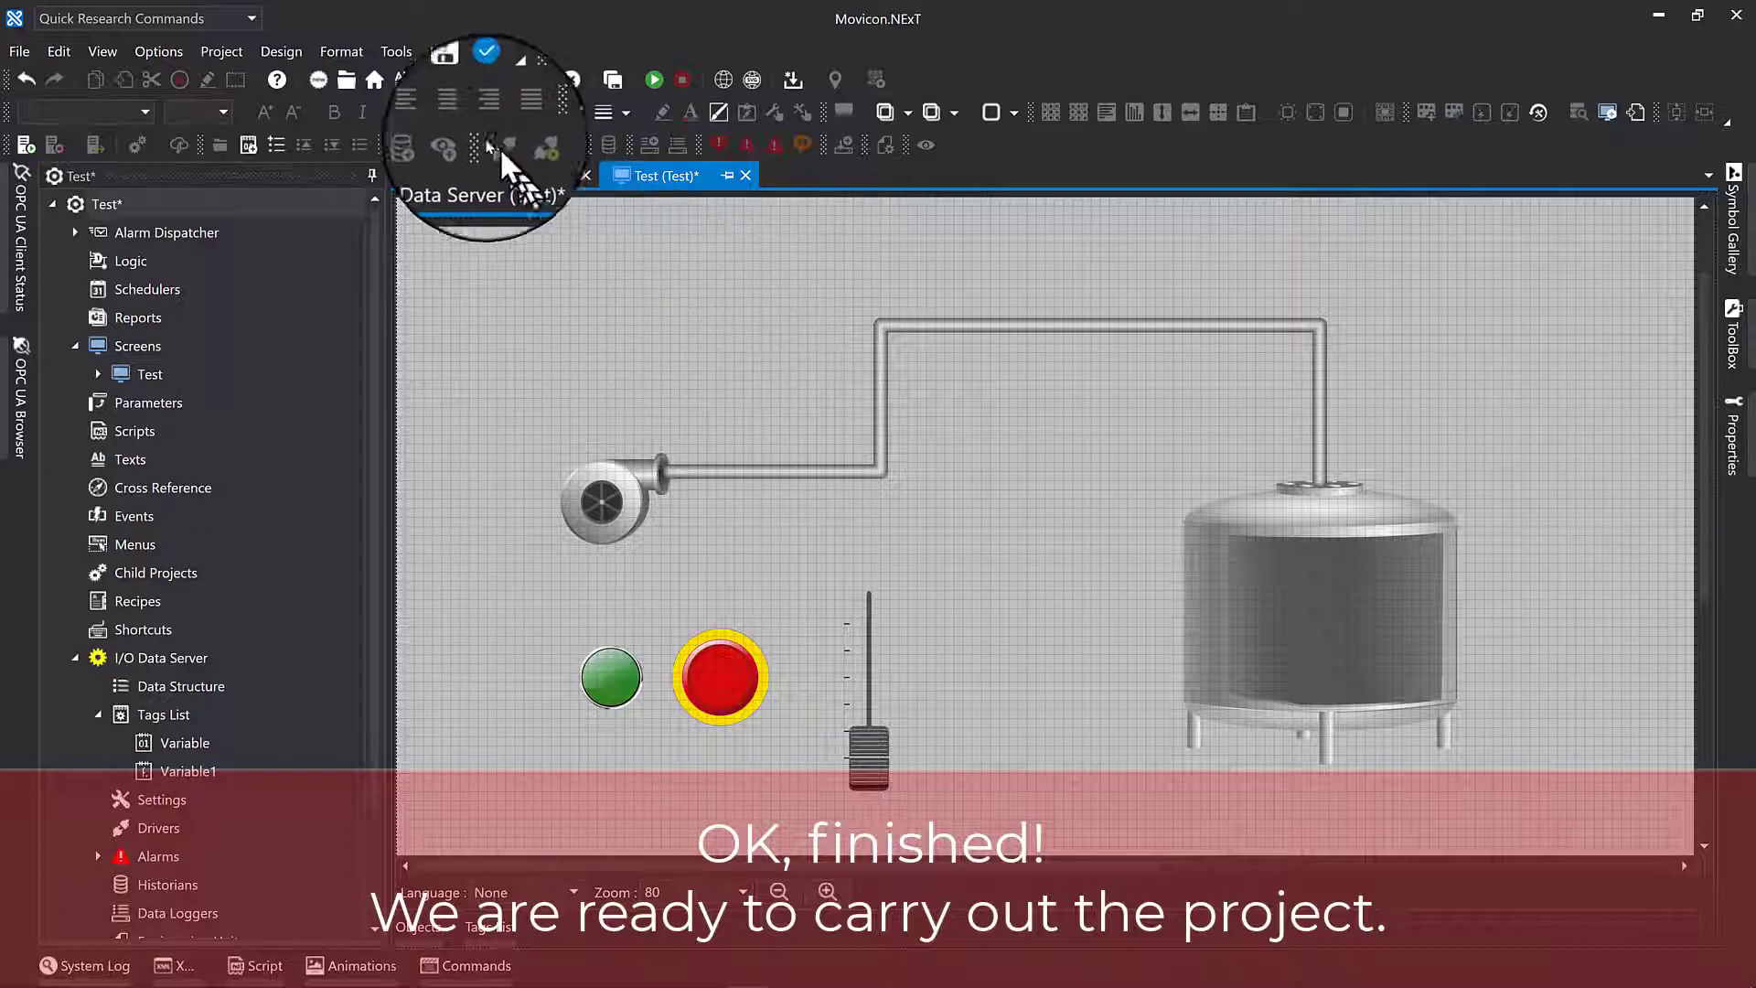
# Save and launch the project in runtime, then press the green button to start the pump
pyautogui.click(431, 82)
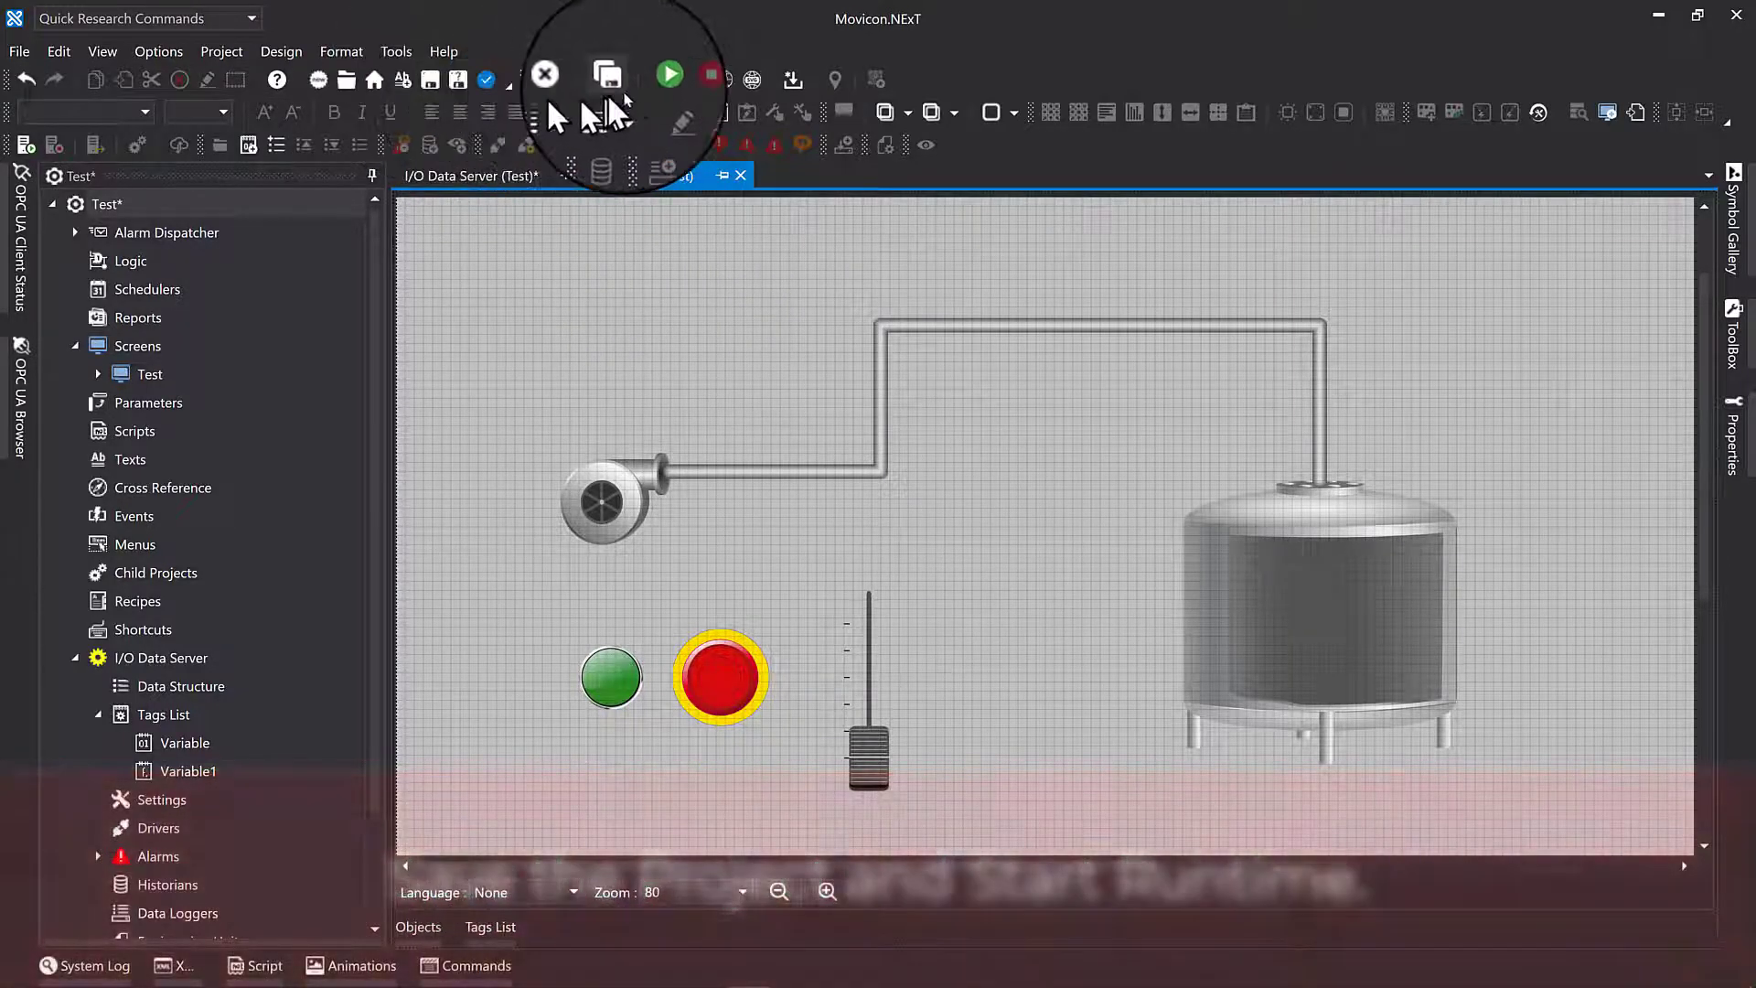
pyautogui.click(653, 81)
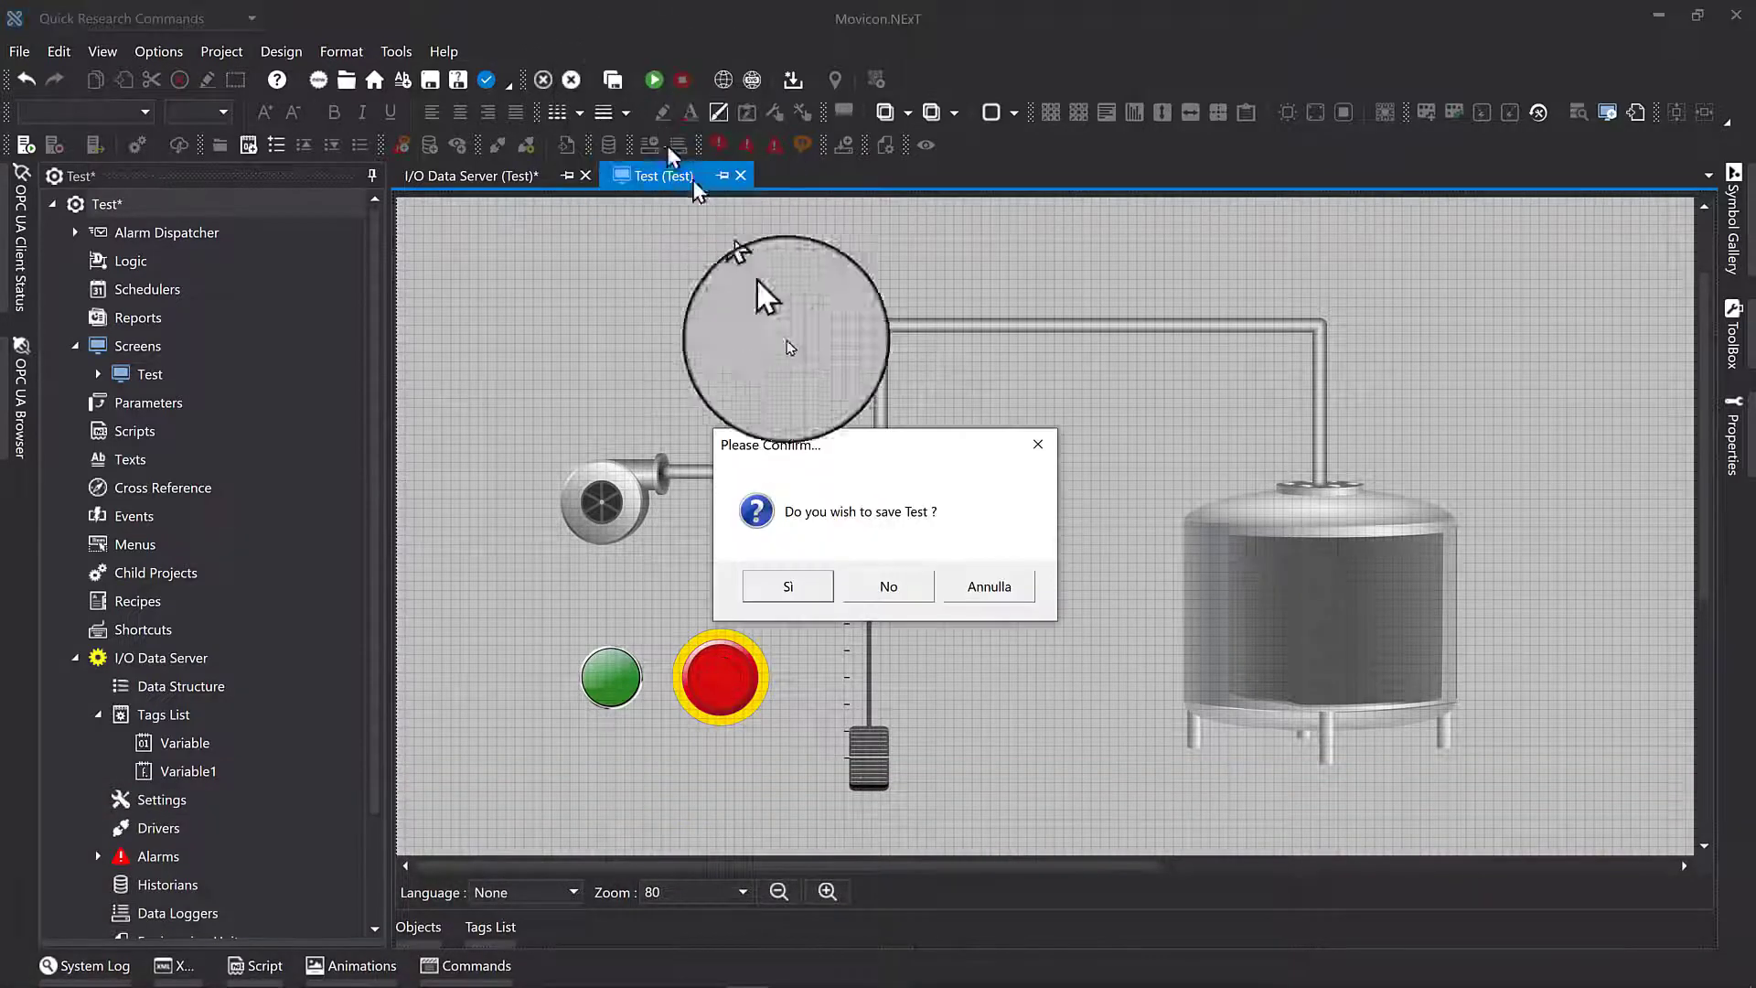
pyautogui.click(814, 594)
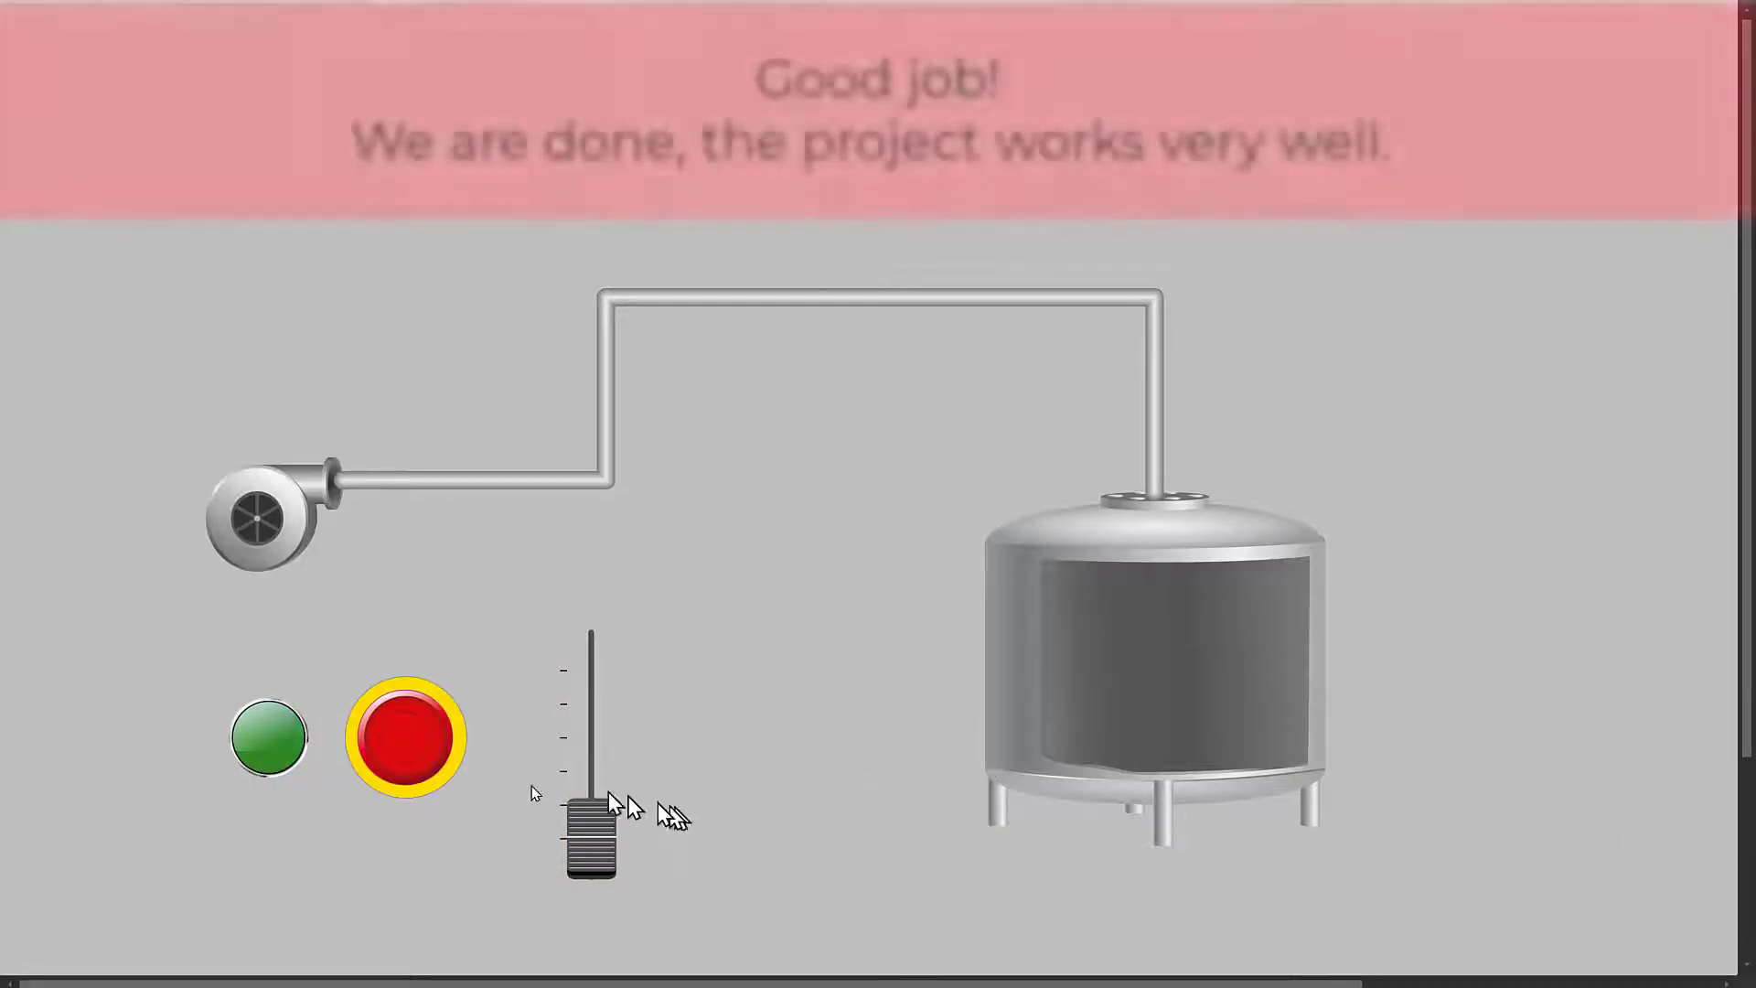
pyautogui.click(285, 749)
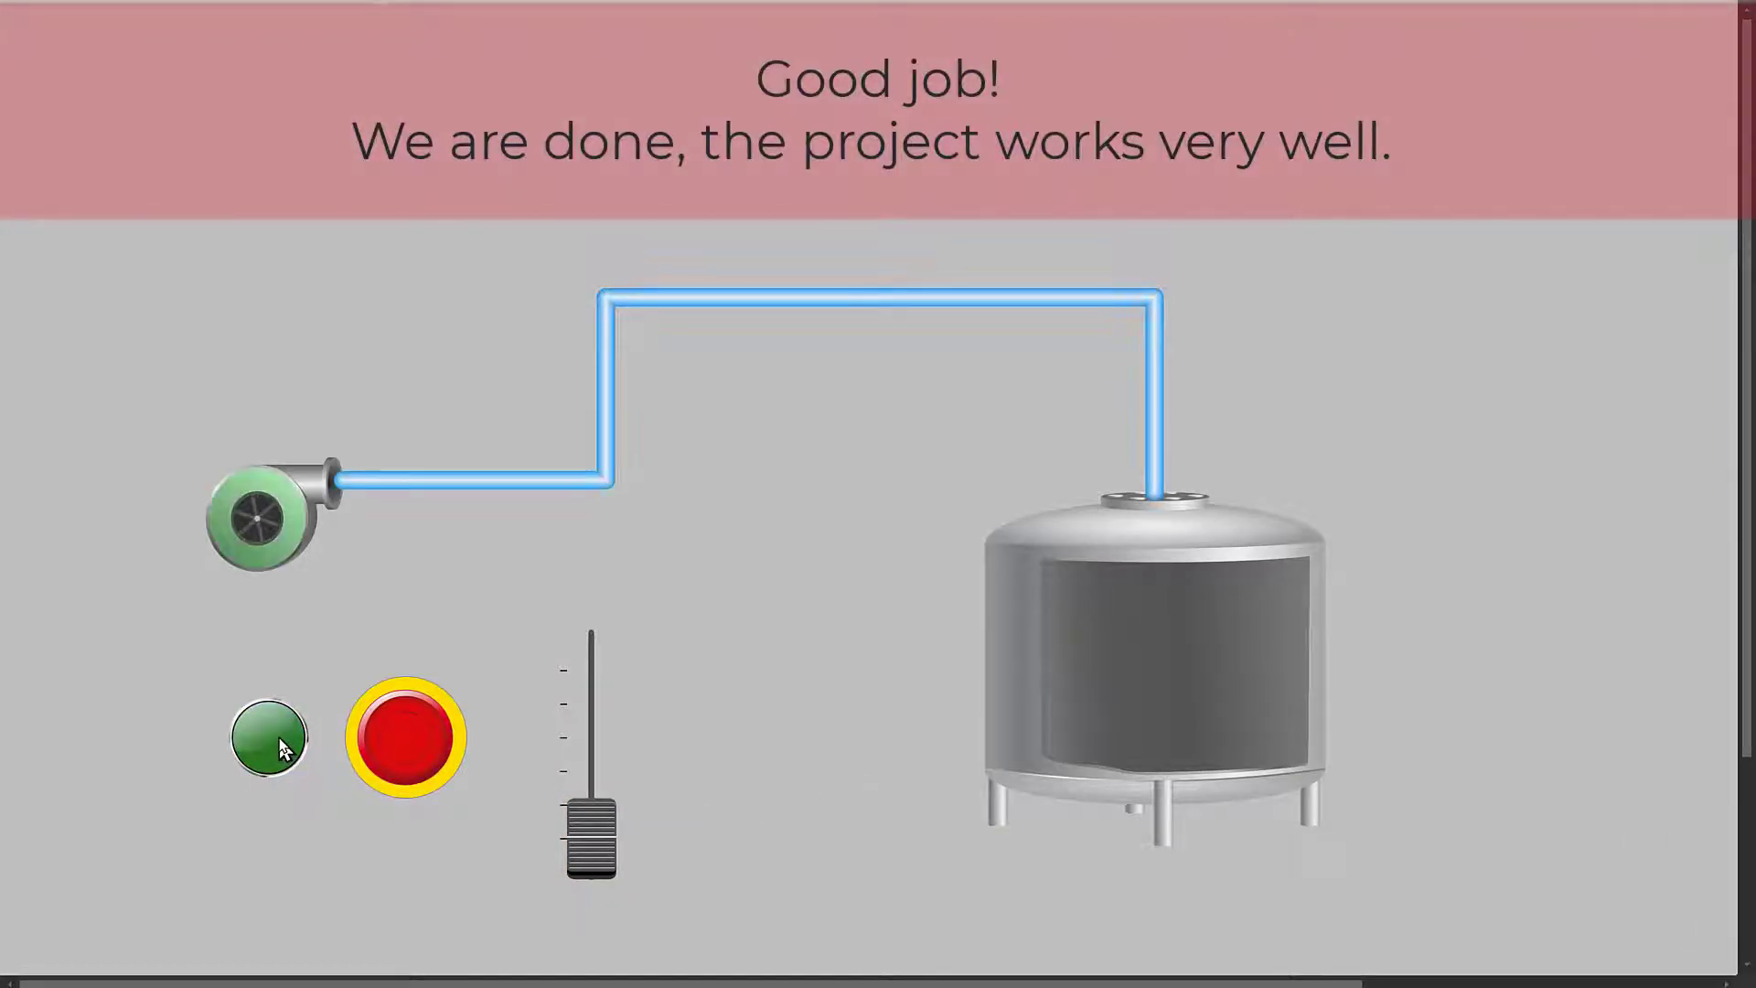